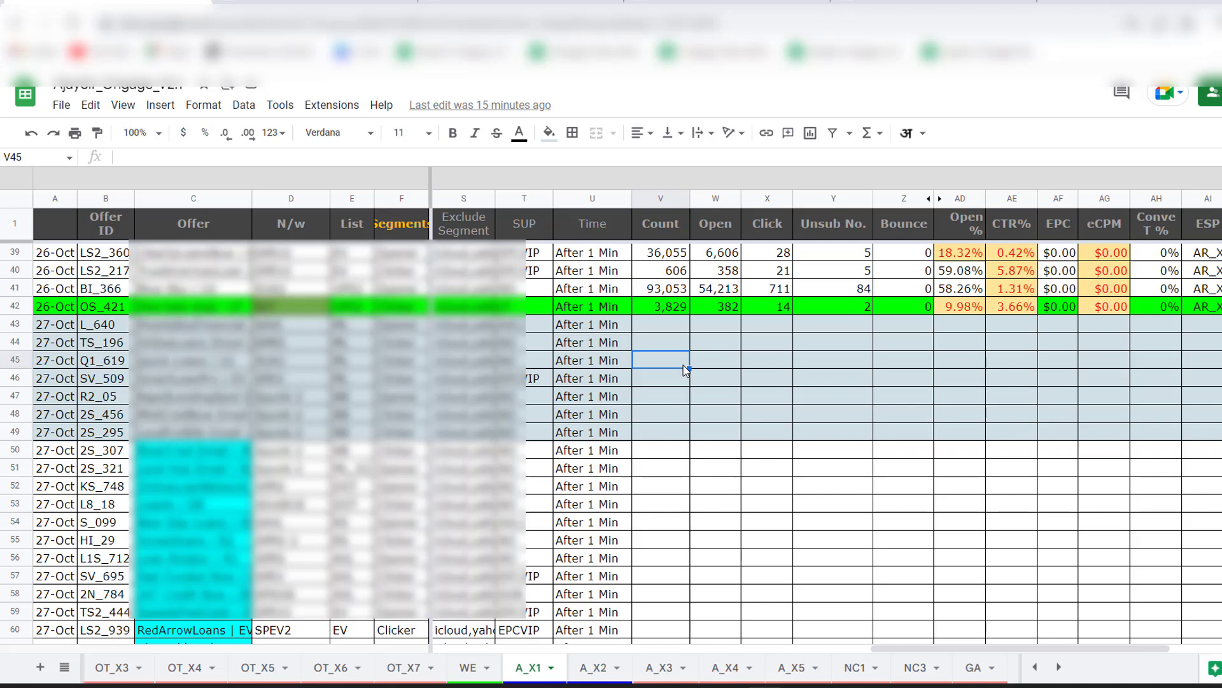
pyautogui.click(733, 369)
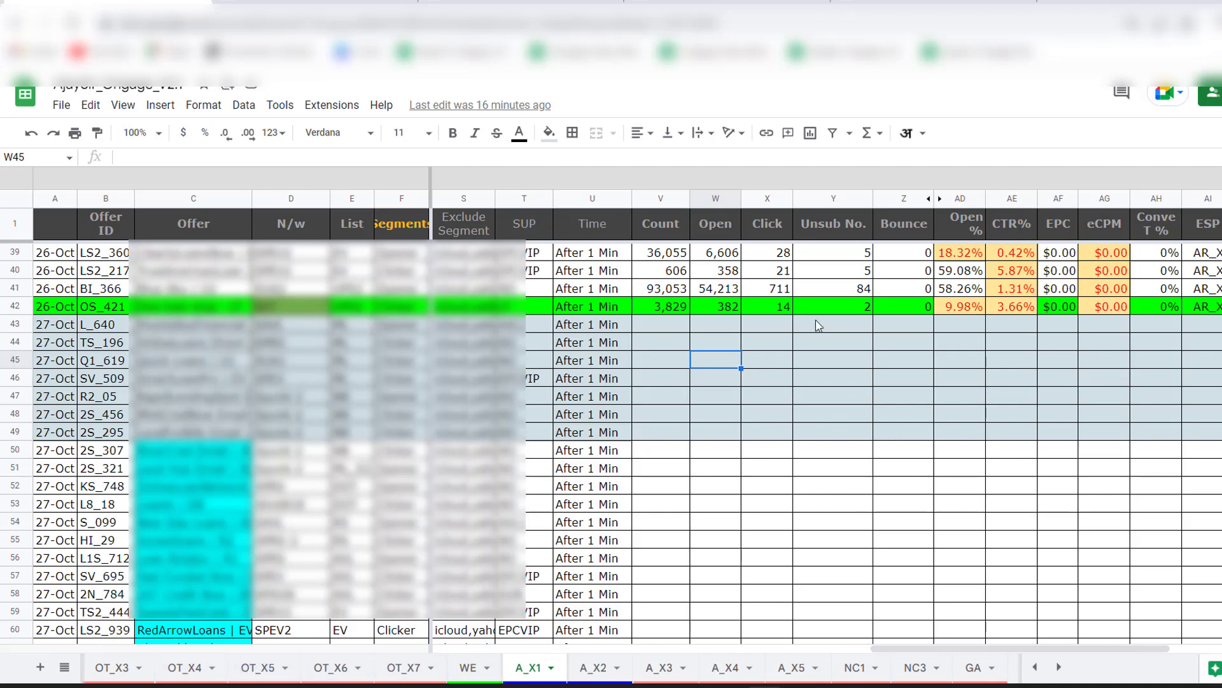
pyautogui.click(662, 378)
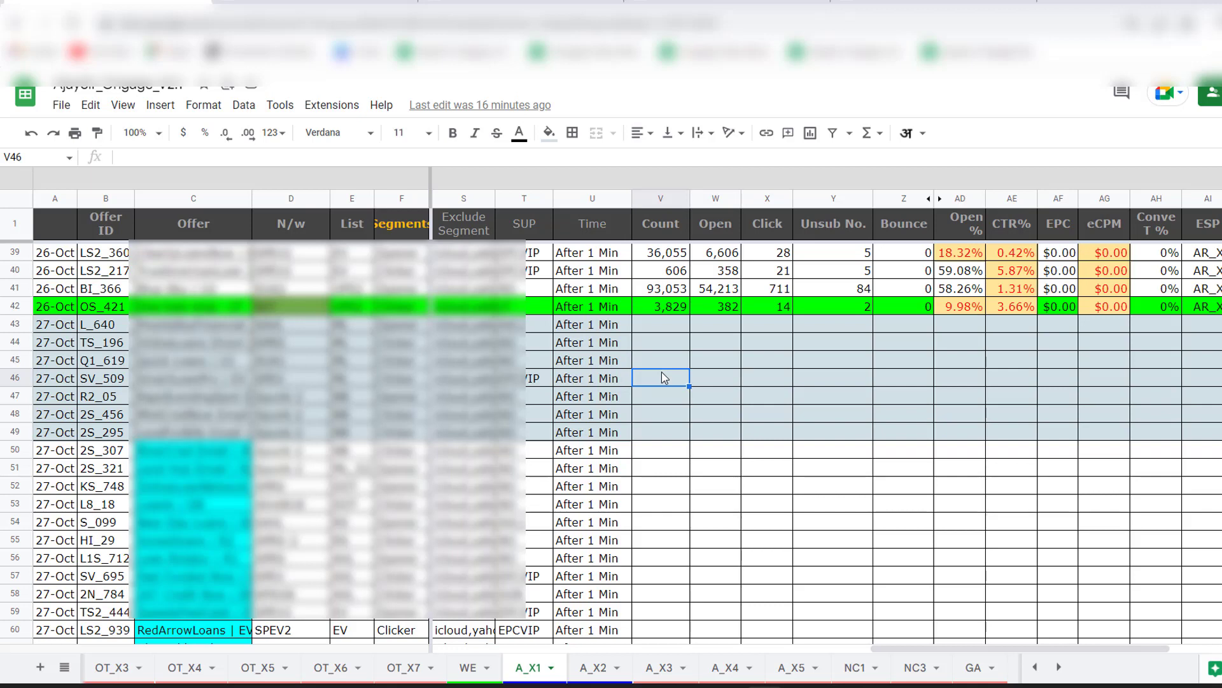
# Switch to the FinalOutputs.xlsx workbook in Excel and narrow the Campaign Name column on the AggSp_X5 sheet.
pyautogui.moveTo(801, 686)
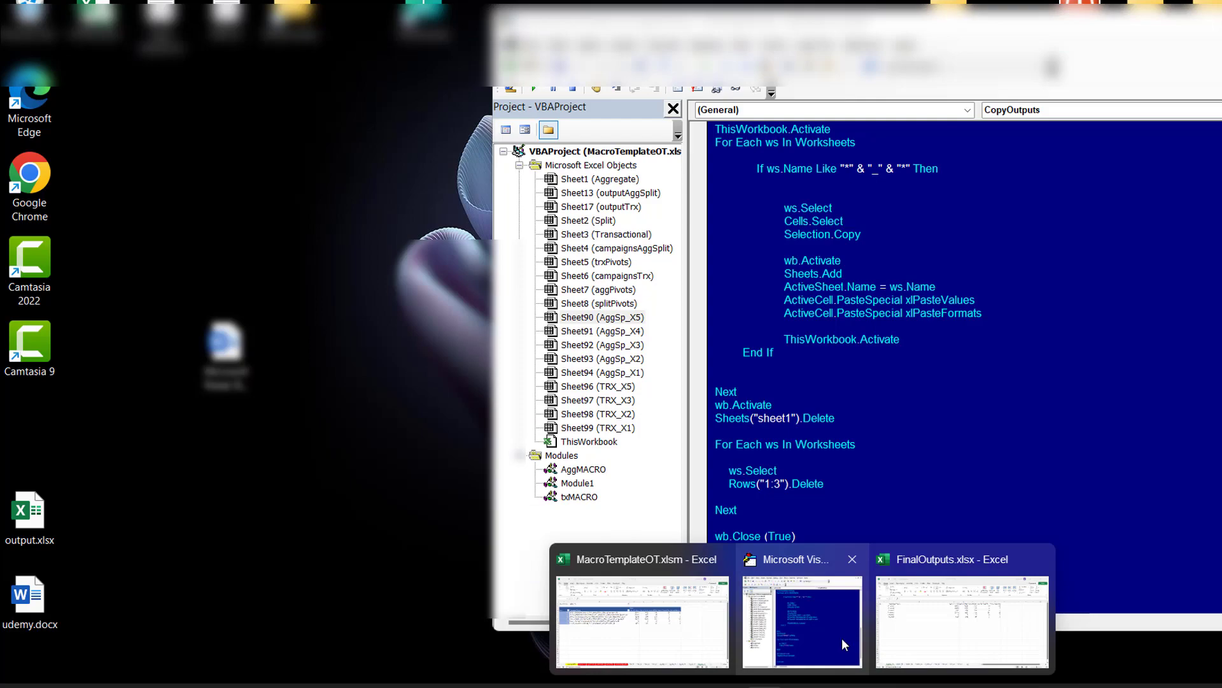
pyautogui.click(841, 638)
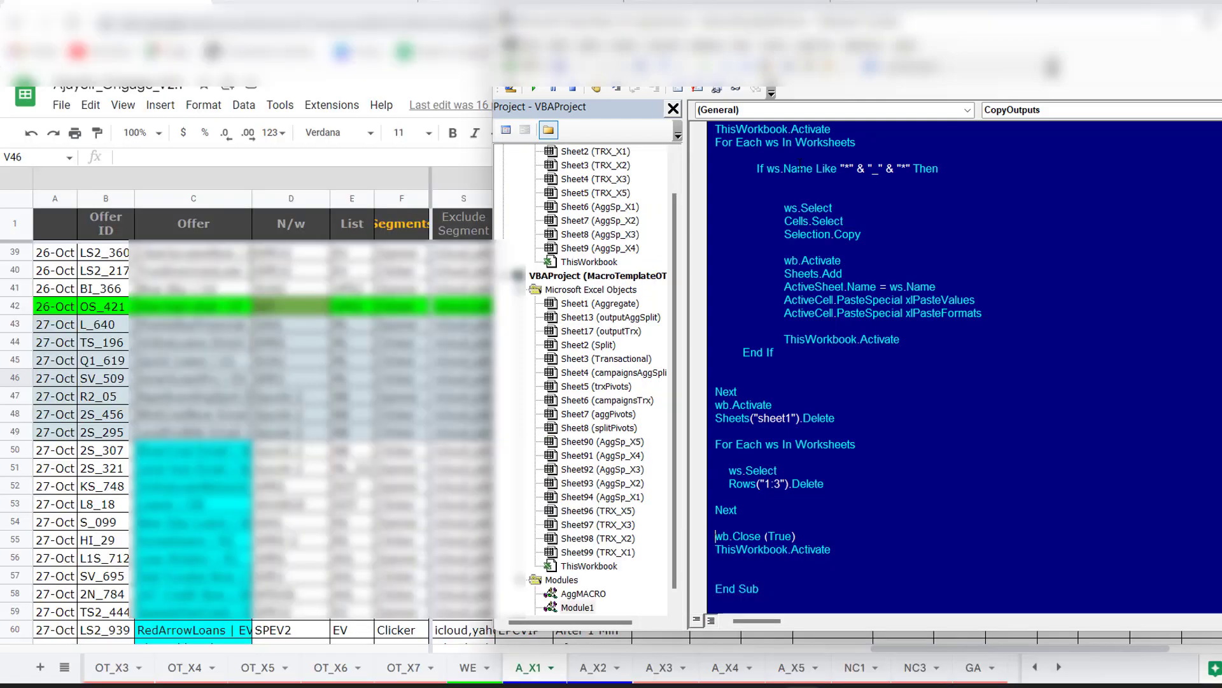
pyautogui.click(517, 91)
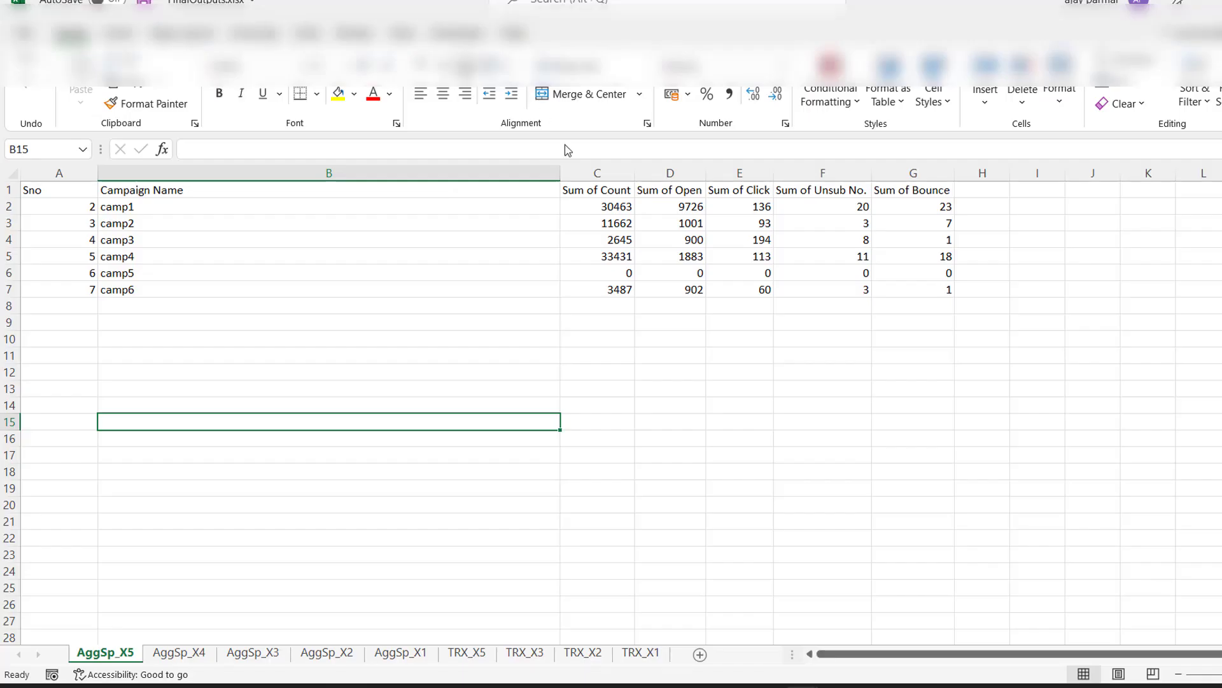
pyautogui.click(193, 201)
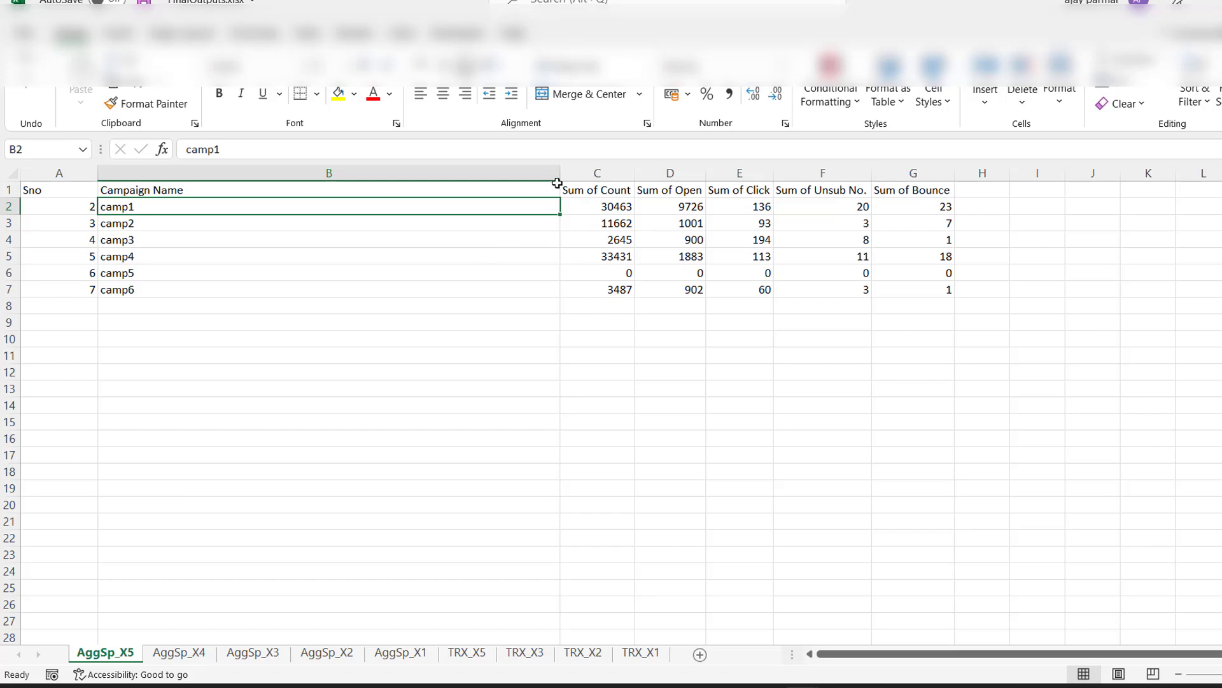
pyautogui.moveTo(560, 174); pyautogui.dragTo(217, 214)
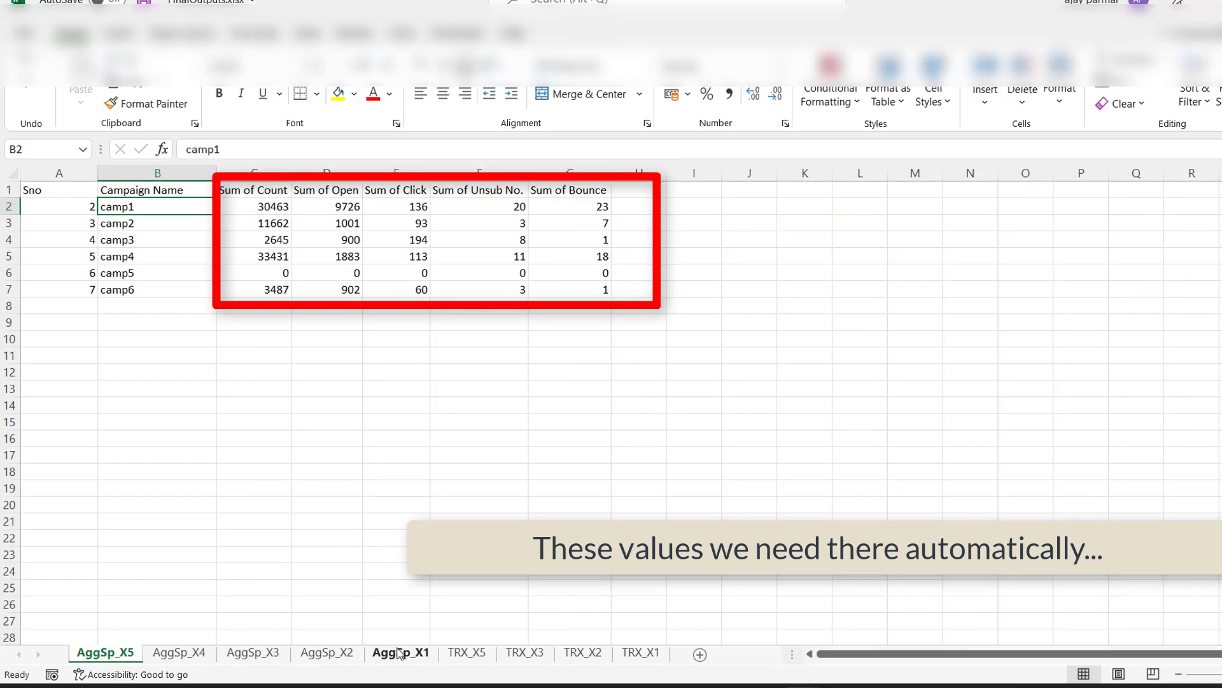
# Narrow the Campaign Name column on the AggSp_X4 sheet and switch back to the tracking spreadsheet in Google Sheets.
pyautogui.click(181, 656)
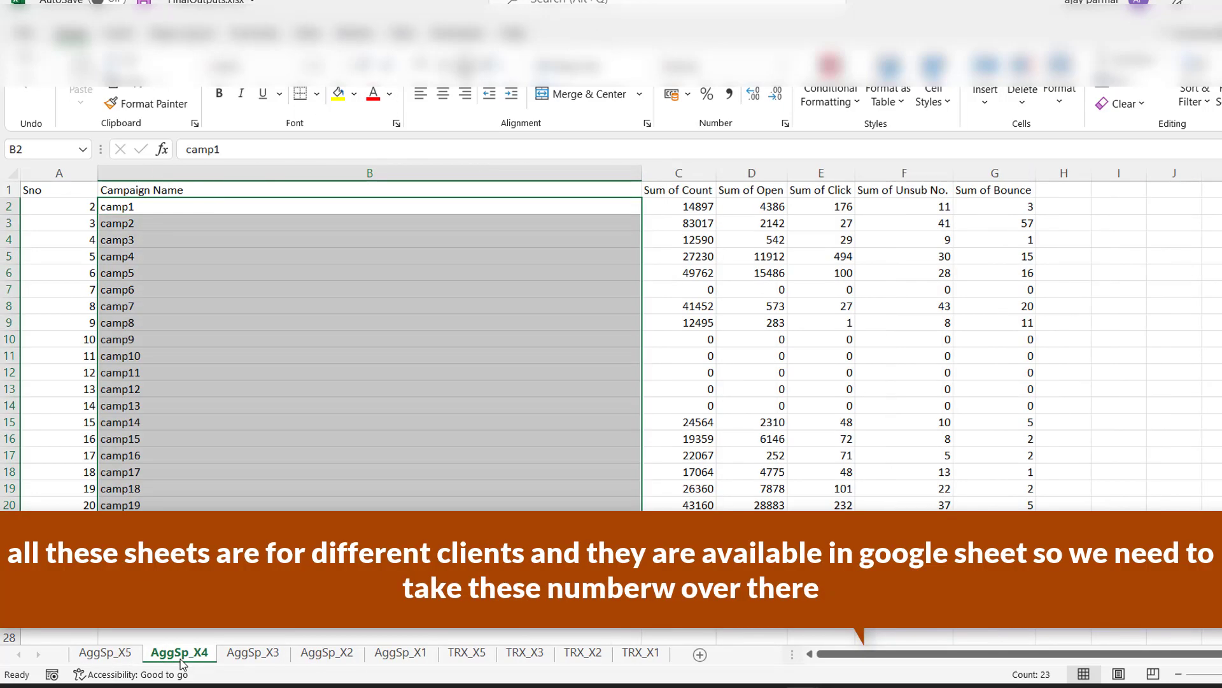
pyautogui.click(200, 305)
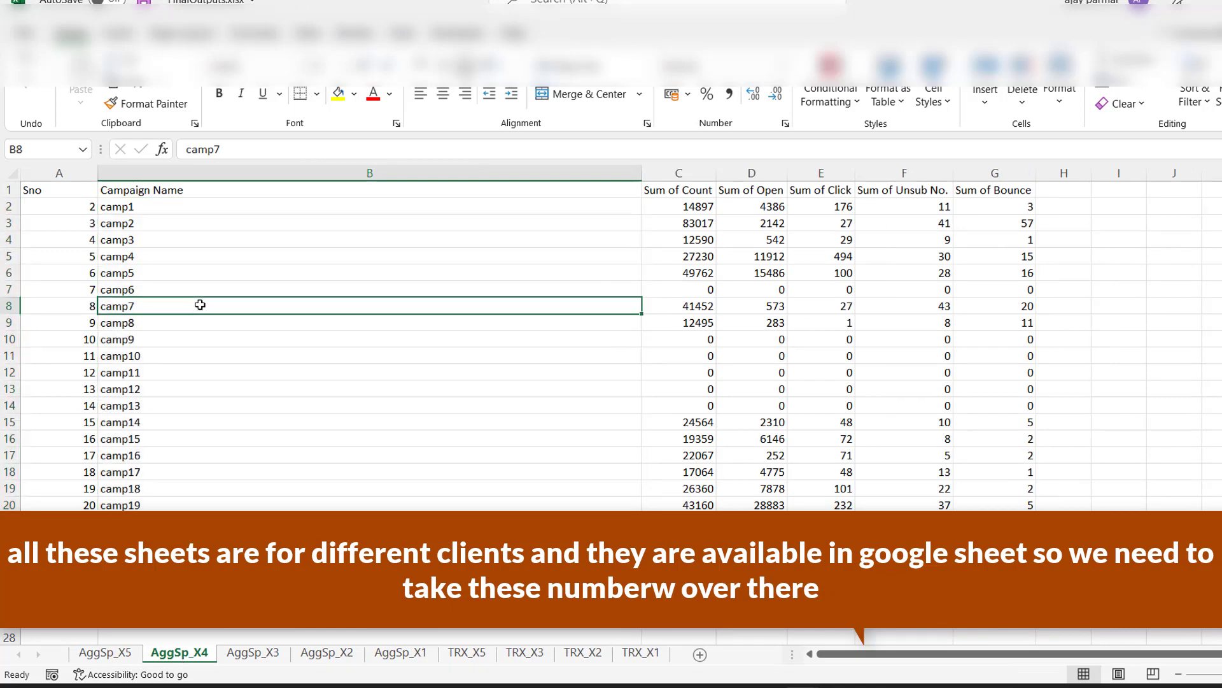
pyautogui.click(66, 219)
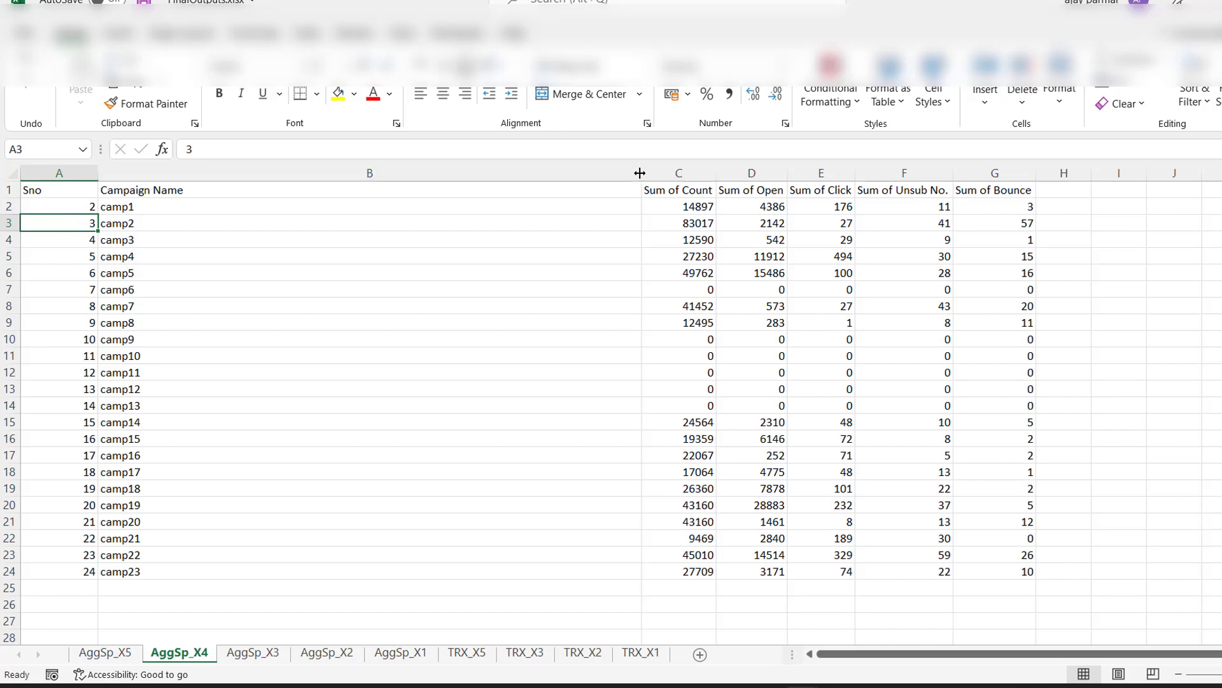
pyautogui.moveTo(640, 174); pyautogui.dragTo(207, 213)
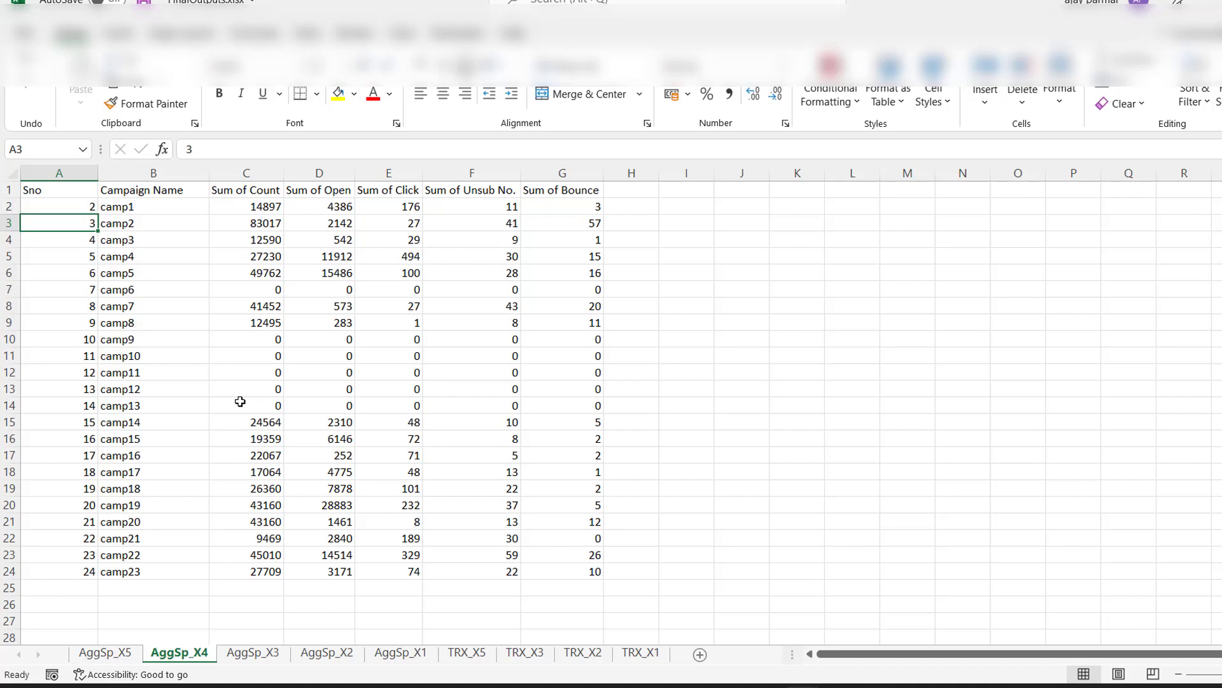
pyautogui.click(104, 653)
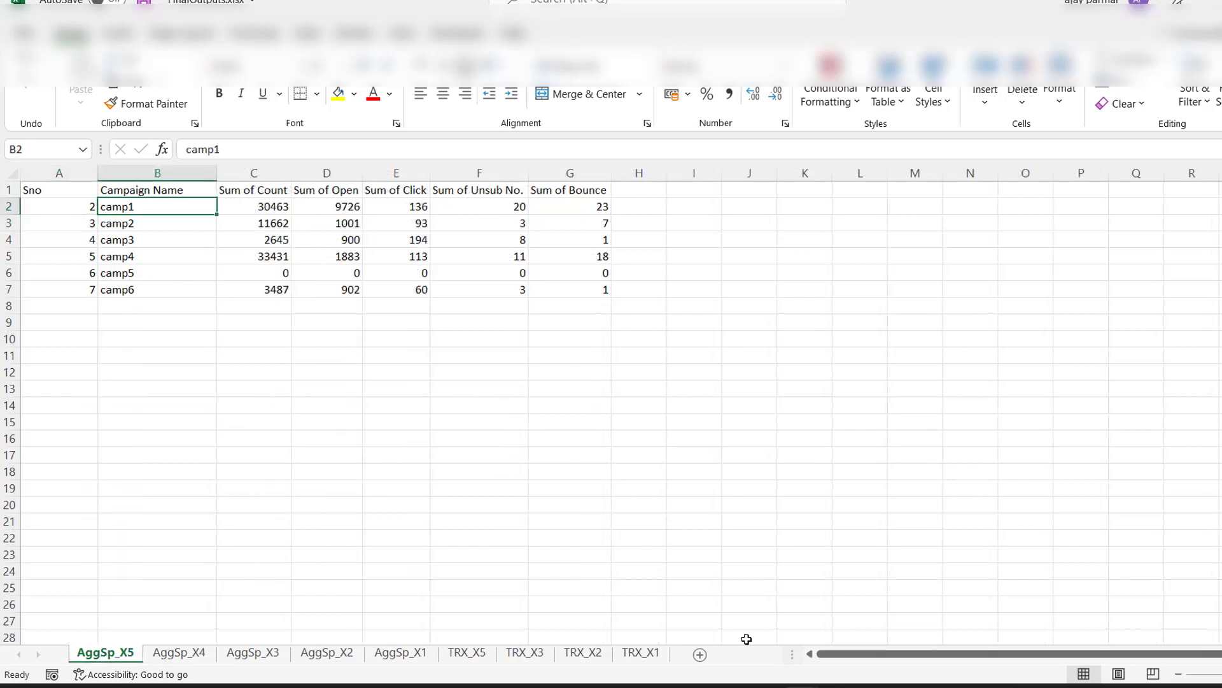
pyautogui.click(758, 581)
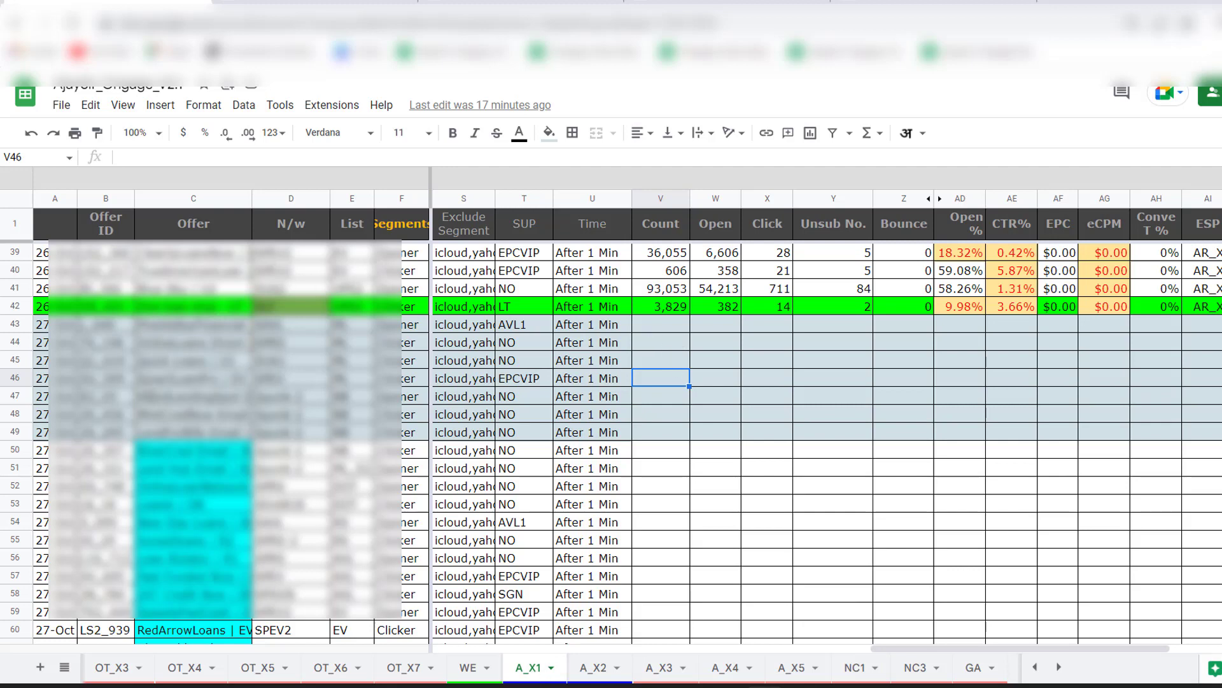
pyautogui.click(664, 348)
pyautogui.press('Down')
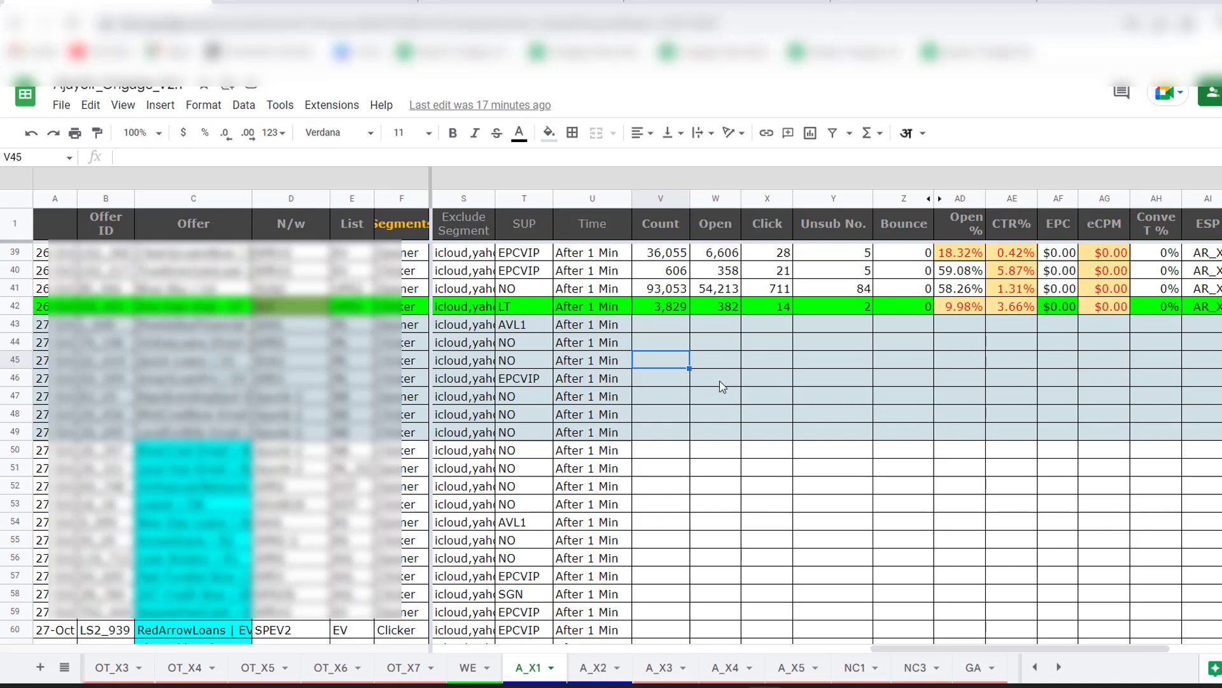
pyautogui.write('=')
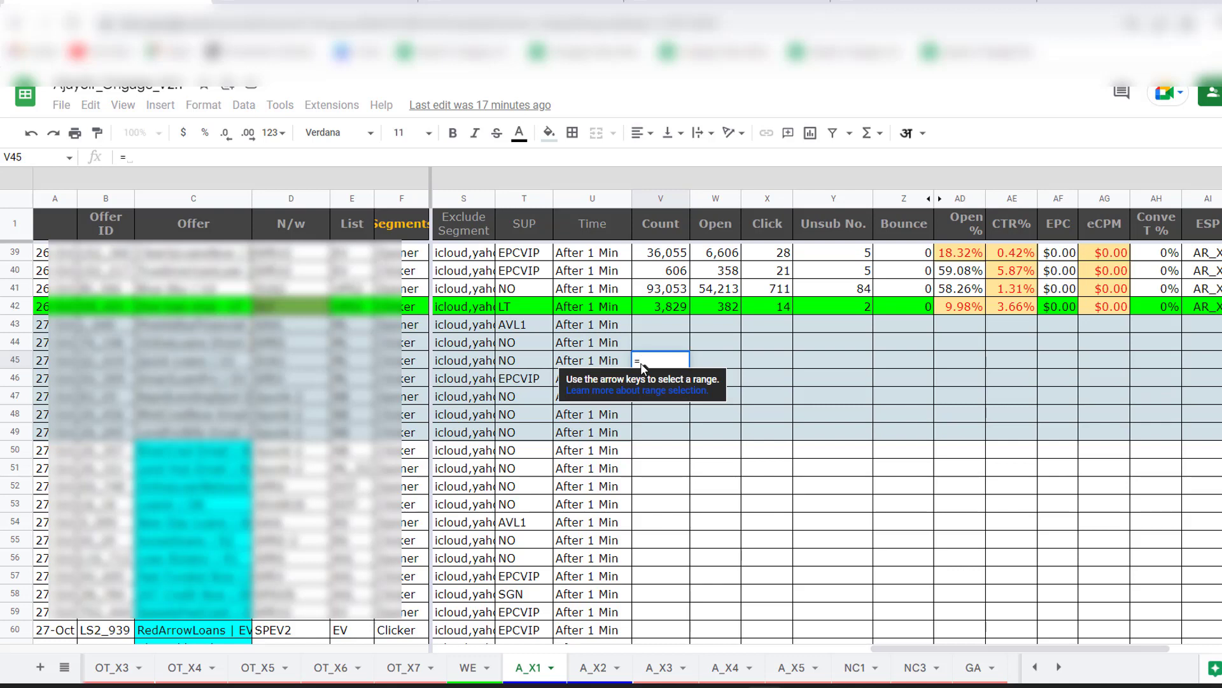
pyautogui.press('Escape')
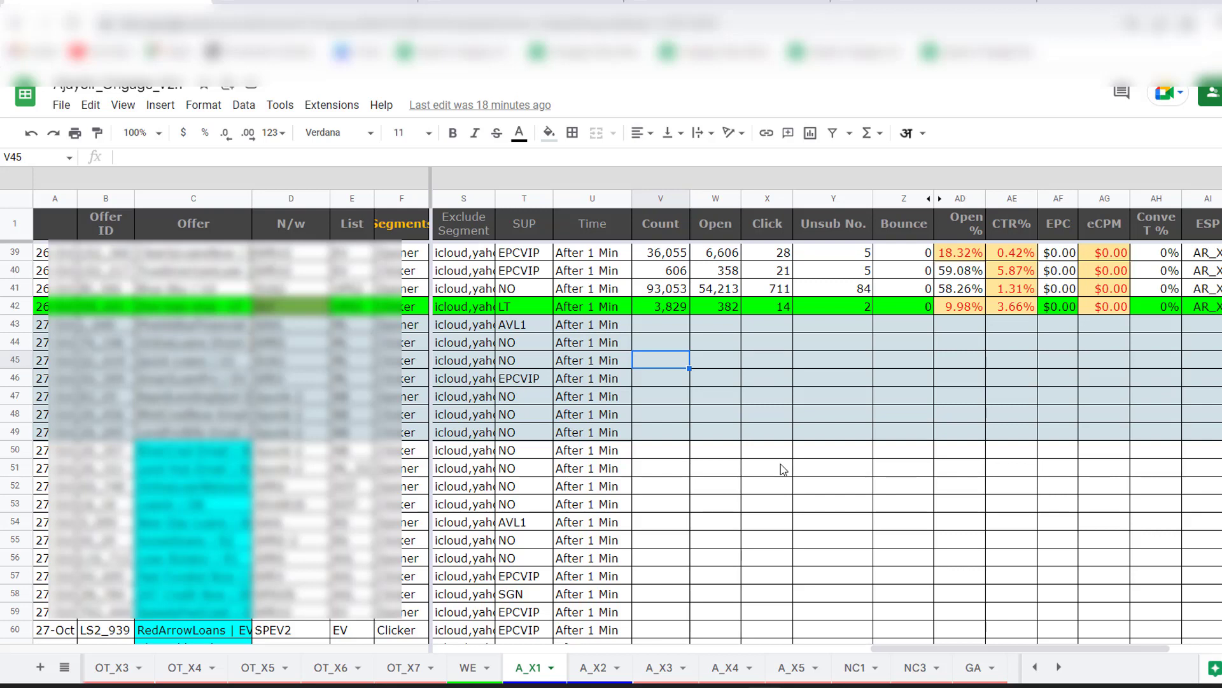
# Look through the campaign totals on the AggSp_X5, AggSp_X4 and AggSp_X3 sheets of the spreadsheet.
pyautogui.click(1058, 667)
pyautogui.click(278, 667)
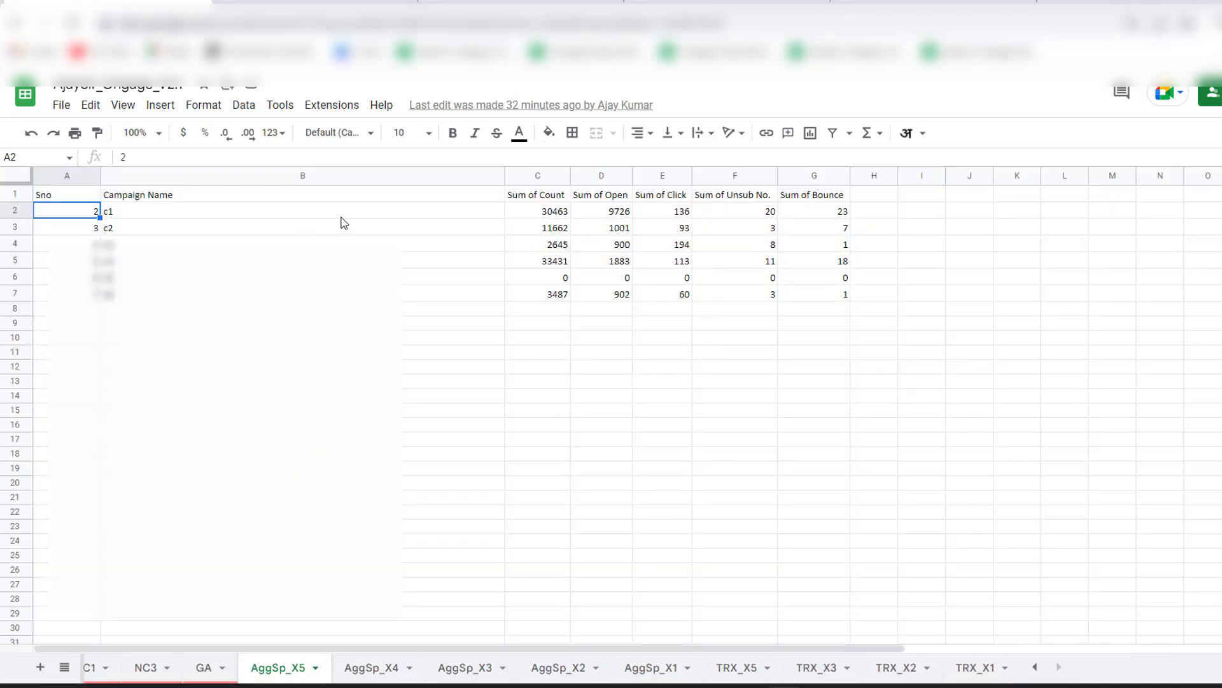
pyautogui.click(368, 673)
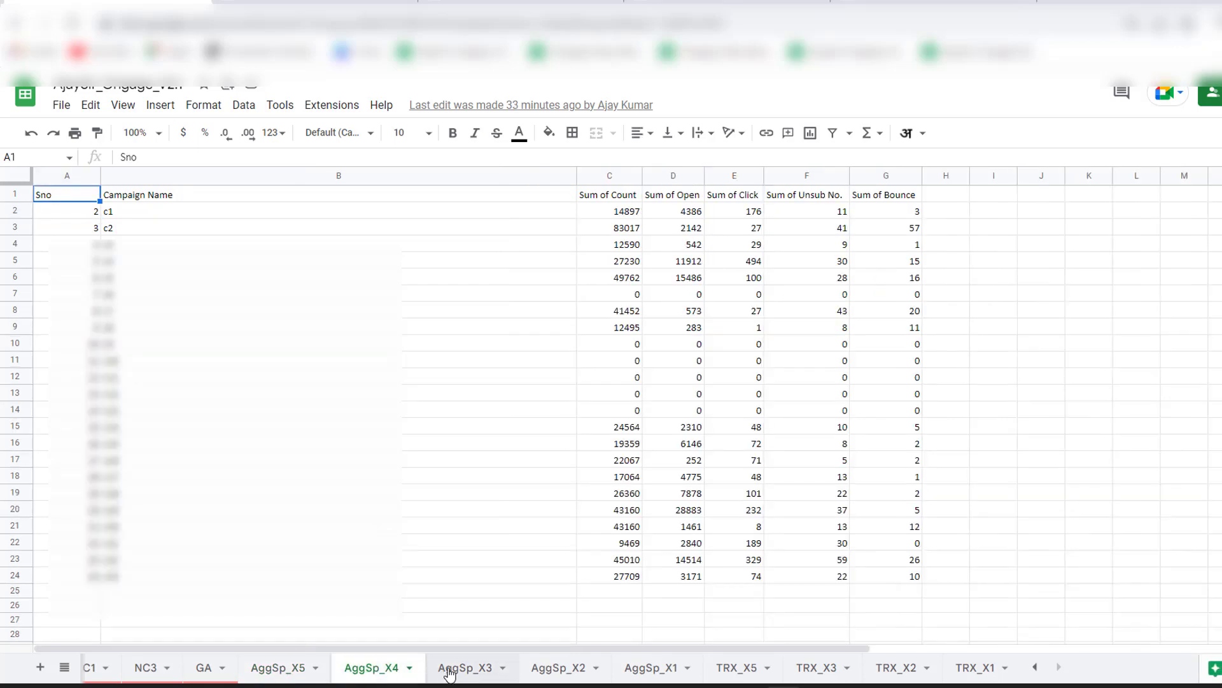
pyautogui.click(449, 672)
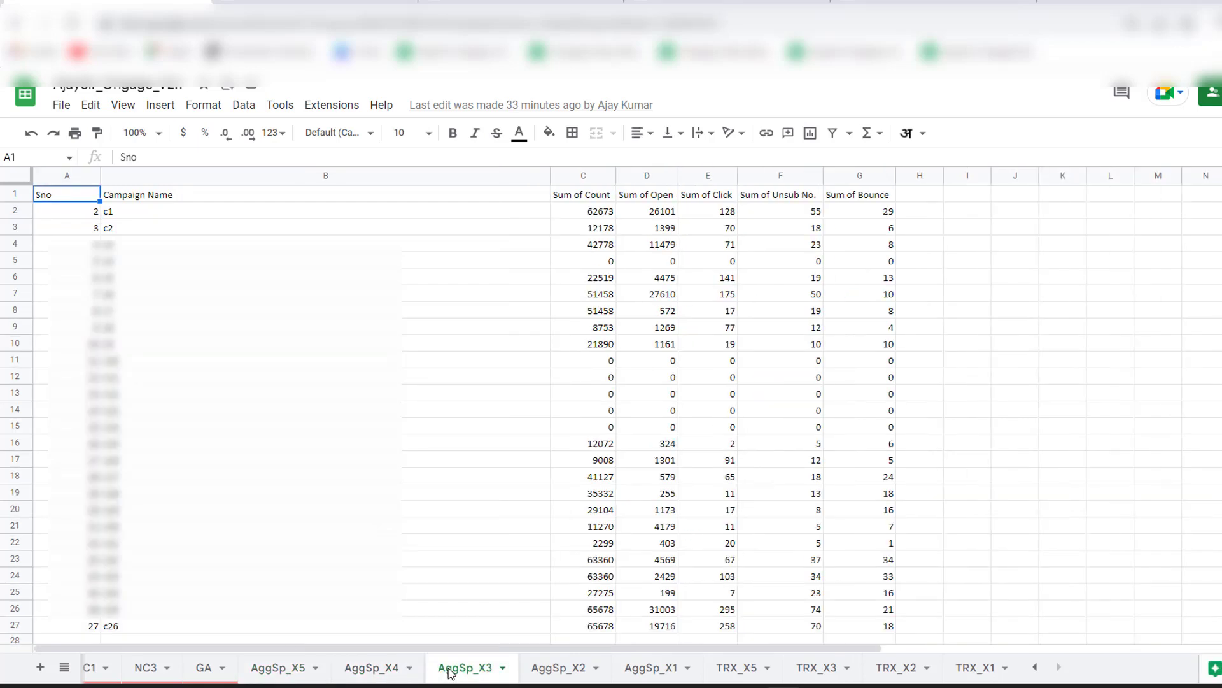
pyautogui.click(274, 672)
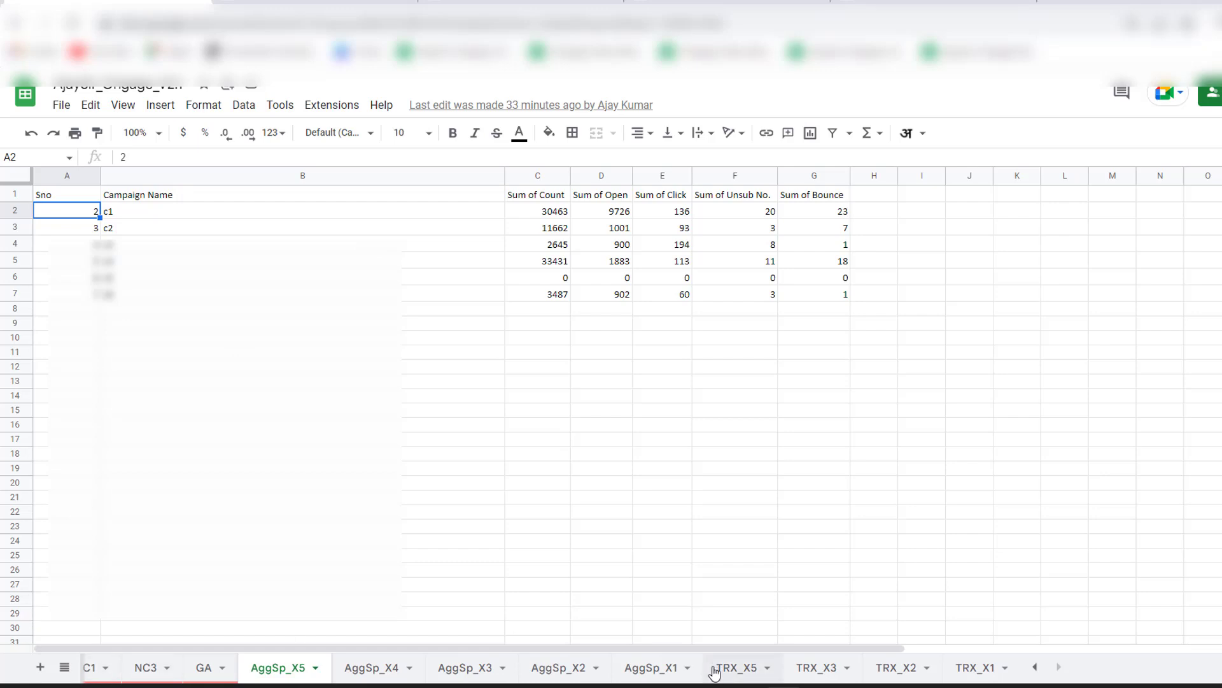
# Link Count cell V55 on the A_X1 sheet to the first campaign's count with the formula =AggSp_X5!C2.
pyautogui.click(1035, 666)
pyautogui.click(1035, 666)
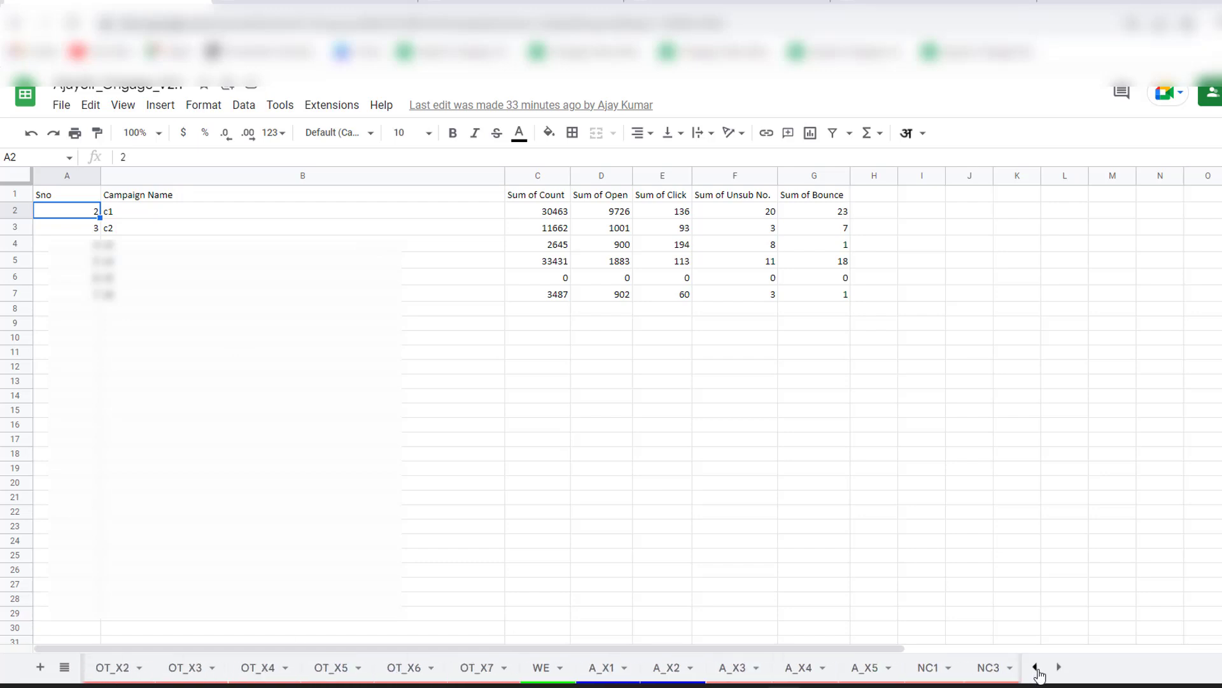
pyautogui.click(595, 668)
pyautogui.click(673, 347)
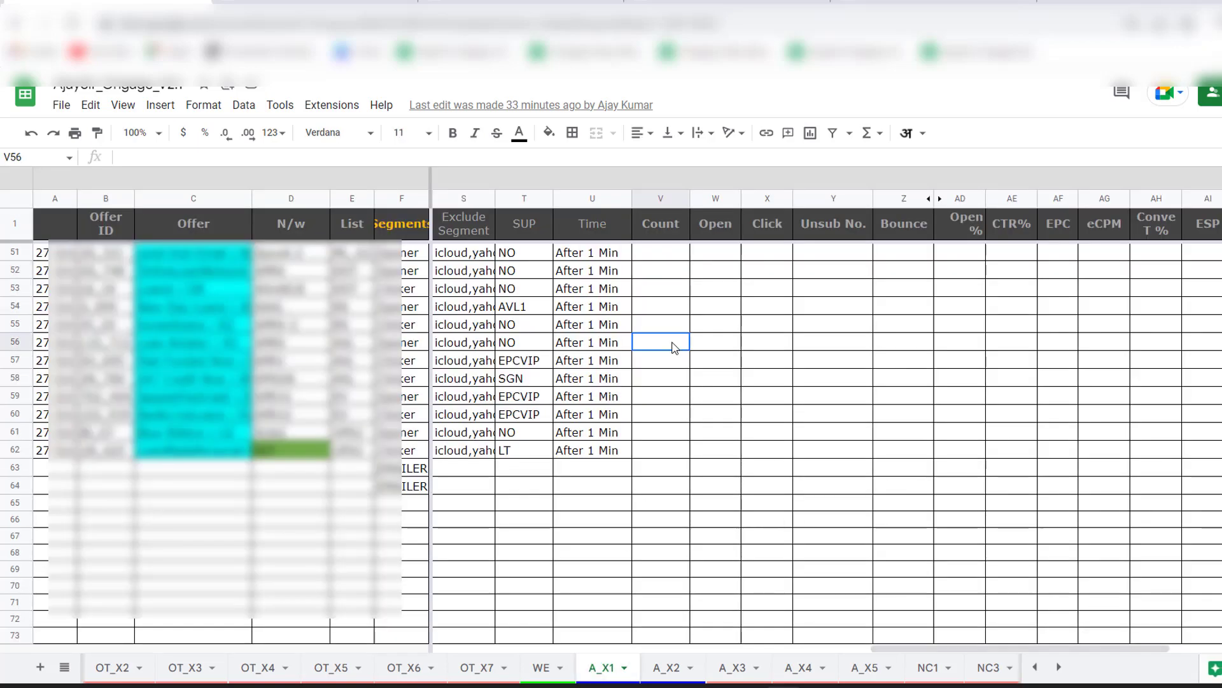
pyautogui.click(664, 326)
pyautogui.write('=')
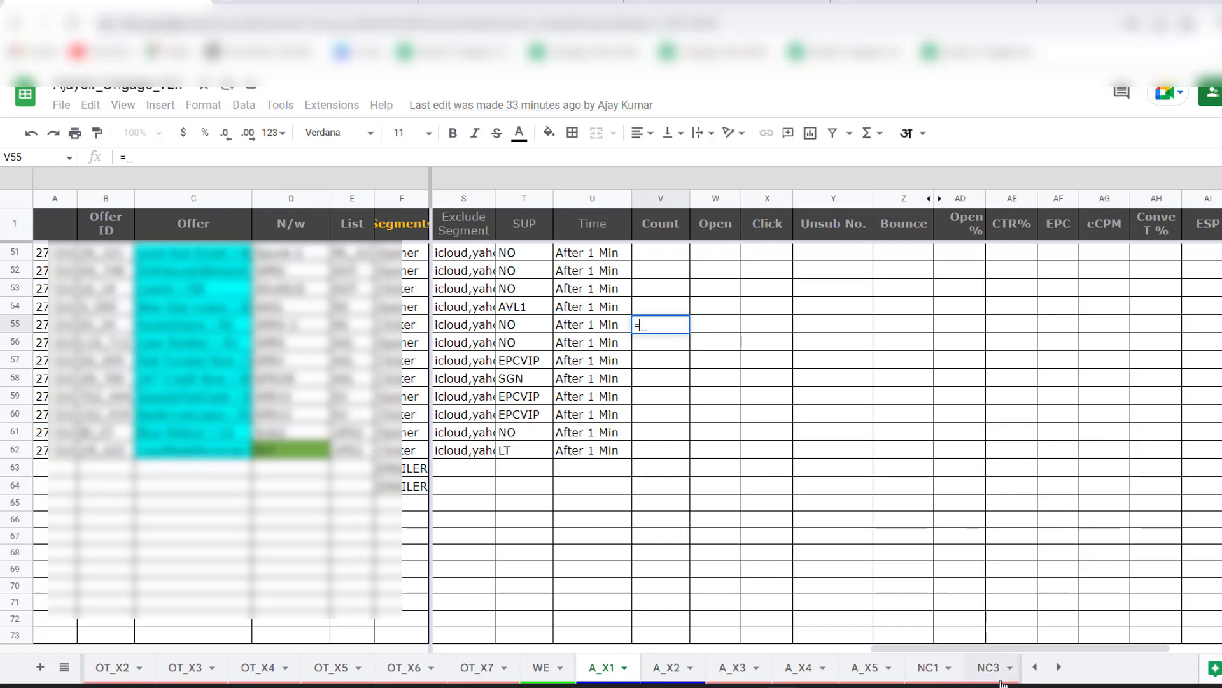
pyautogui.click(1061, 667)
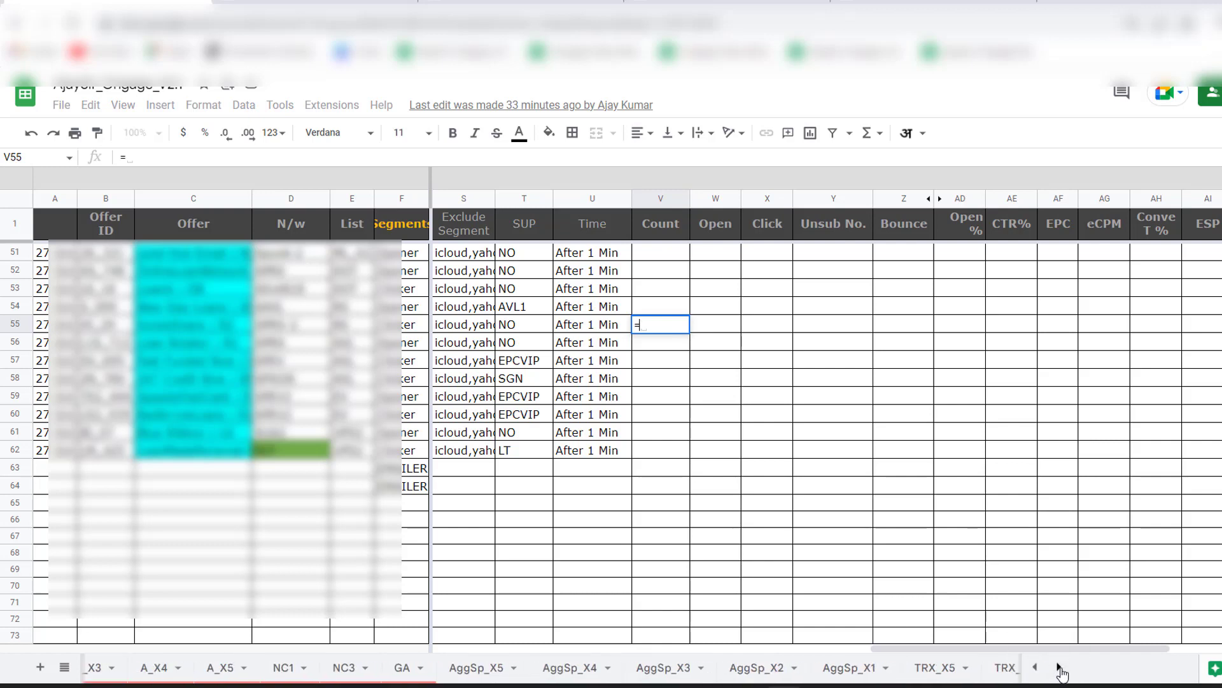
pyautogui.click(1060, 667)
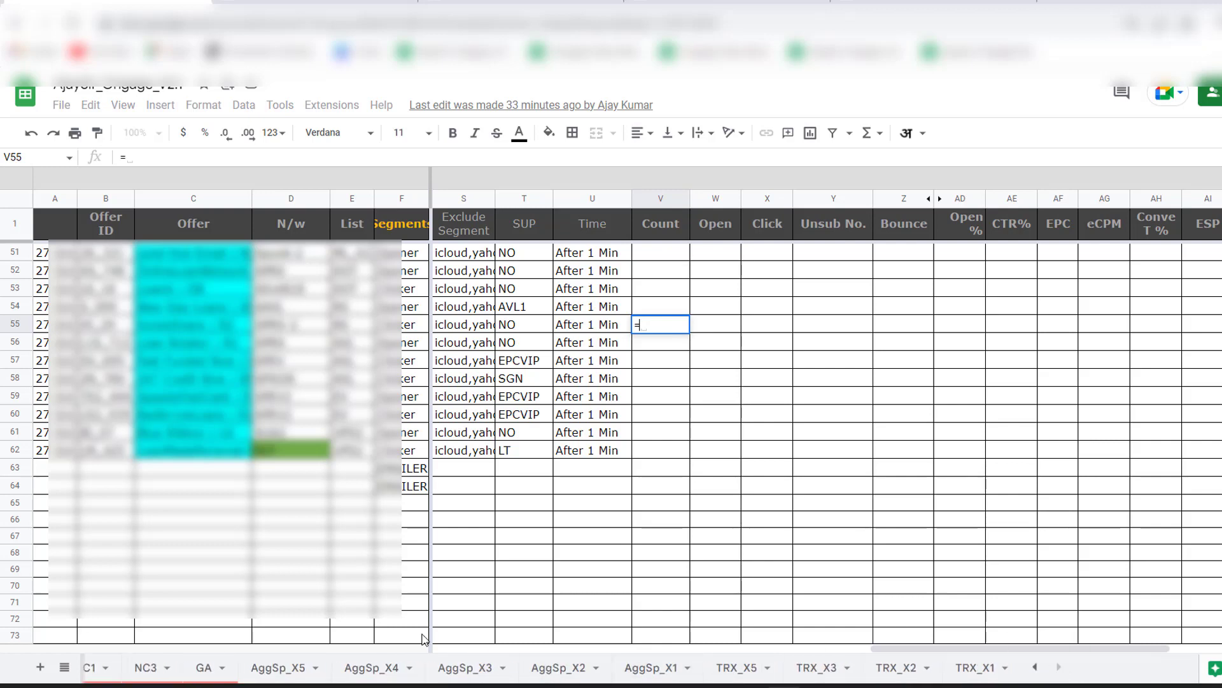
pyautogui.click(278, 669)
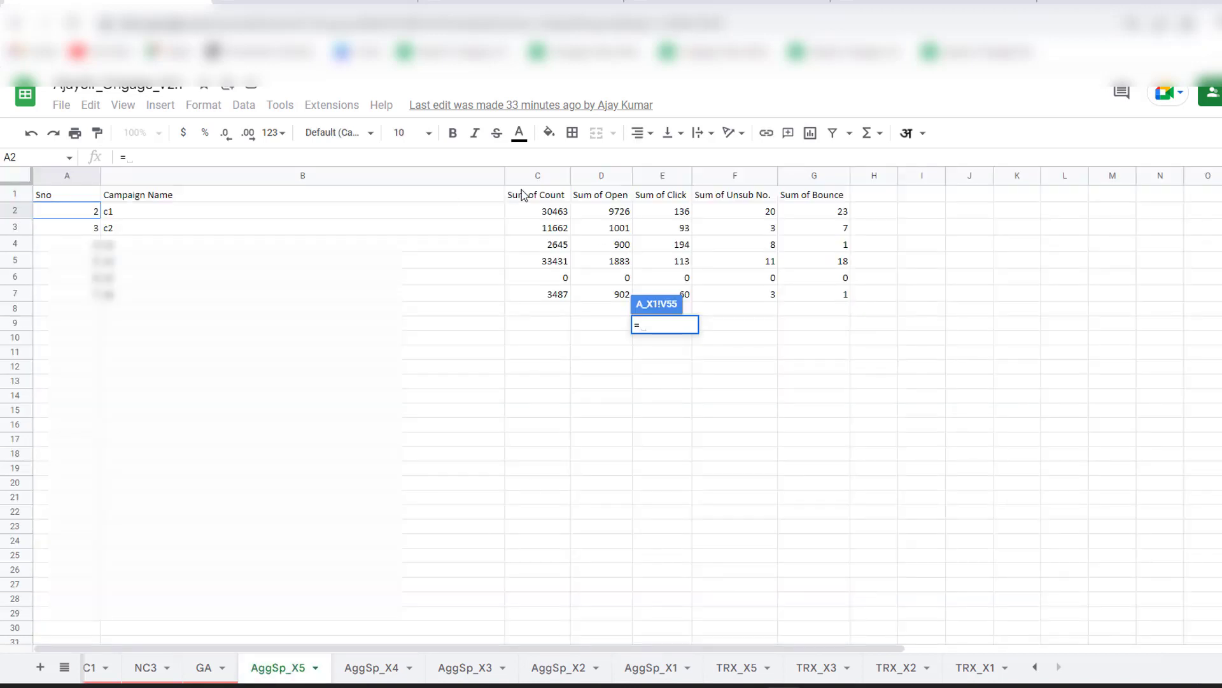
pyautogui.click(554, 212)
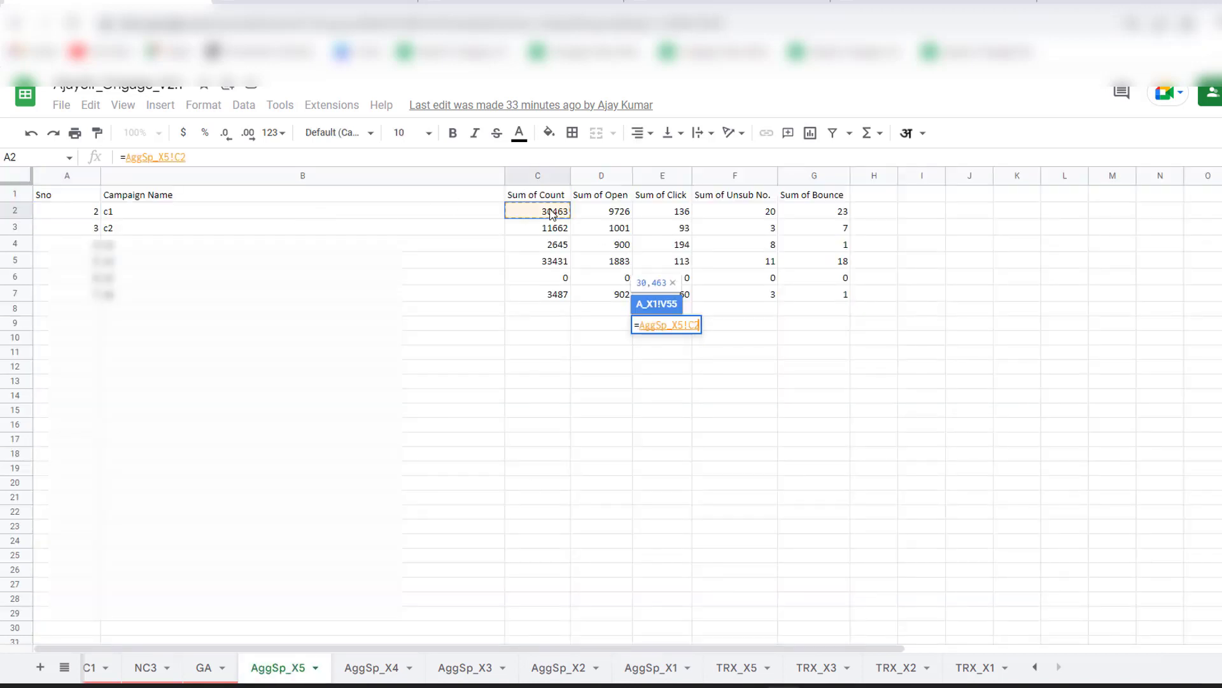
pyautogui.press('Return')
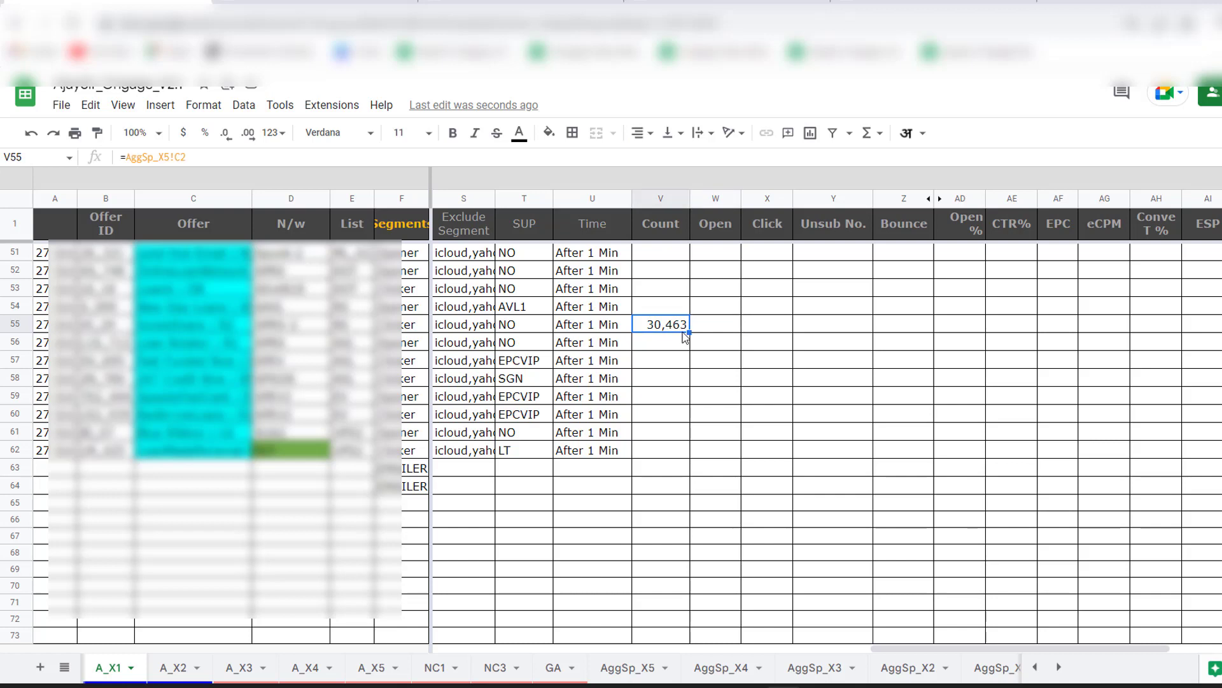
# Copy the formula from V55 into W55:Z59 to fill the Open, Click, Unsub No. and Bounce columns.
pyautogui.hotkey('ctrl', 'c')
pyautogui.press('Right')
pyautogui.hotkey('shift', 'Right')
pyautogui.hotkey('shift', 'Right')
pyautogui.hotkey('shift', 'Right')
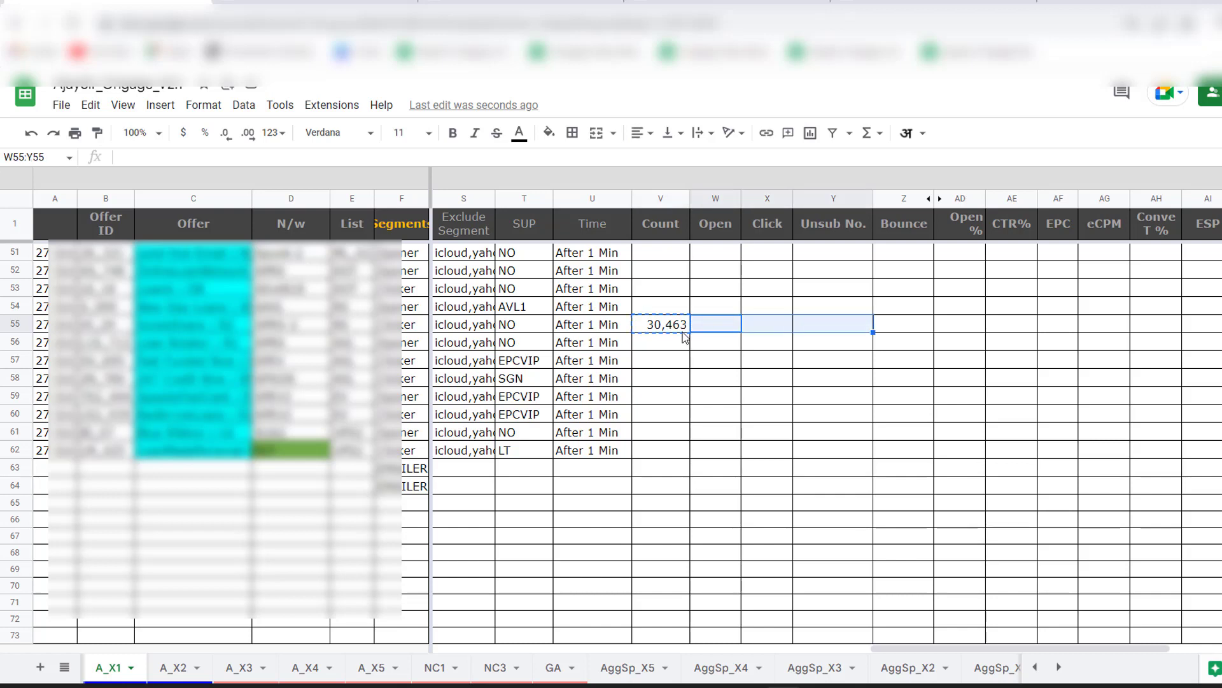
pyautogui.hotkey('shift', 'Down')
pyautogui.hotkey('shift', 'Down')
pyautogui.hotkey('shift', 'Down')
pyautogui.hotkey('shift', 'Down')
pyautogui.hotkey('ctrl', 'v')
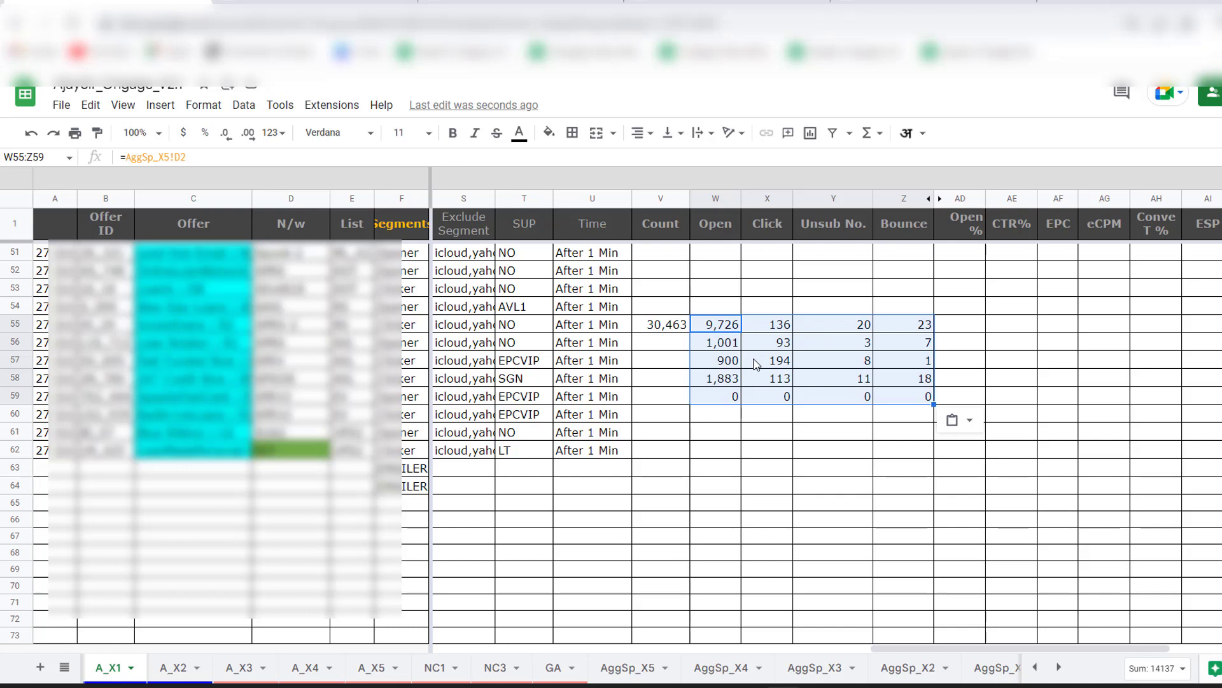
# Check the formula in V55, and examine the A_X3 sheet along row 18 from Campaign Name to Campaign Name AR.
pyautogui.click(661, 328)
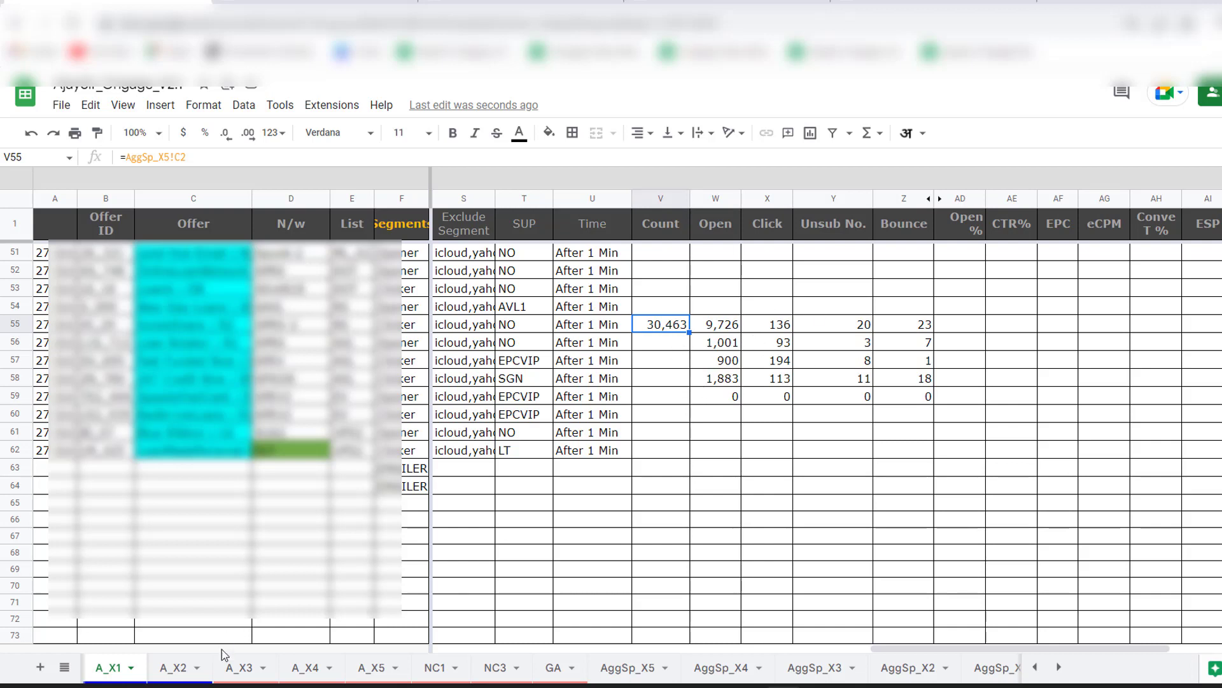
pyautogui.click(245, 675)
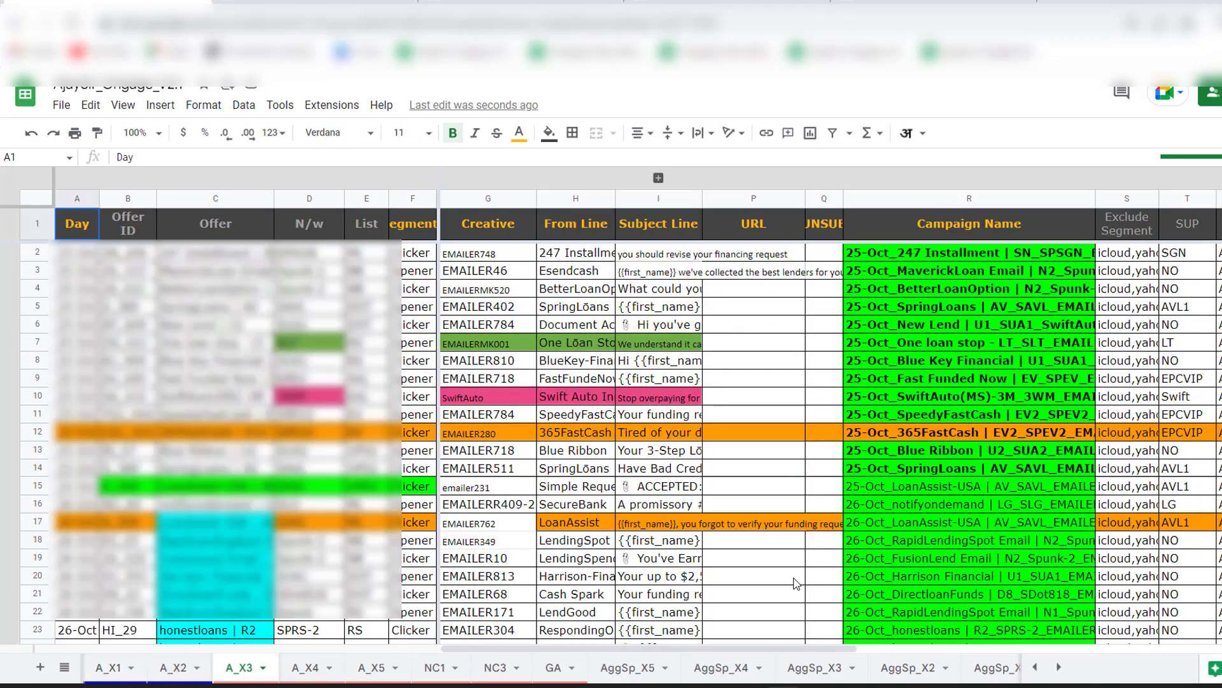
pyautogui.click(996, 545)
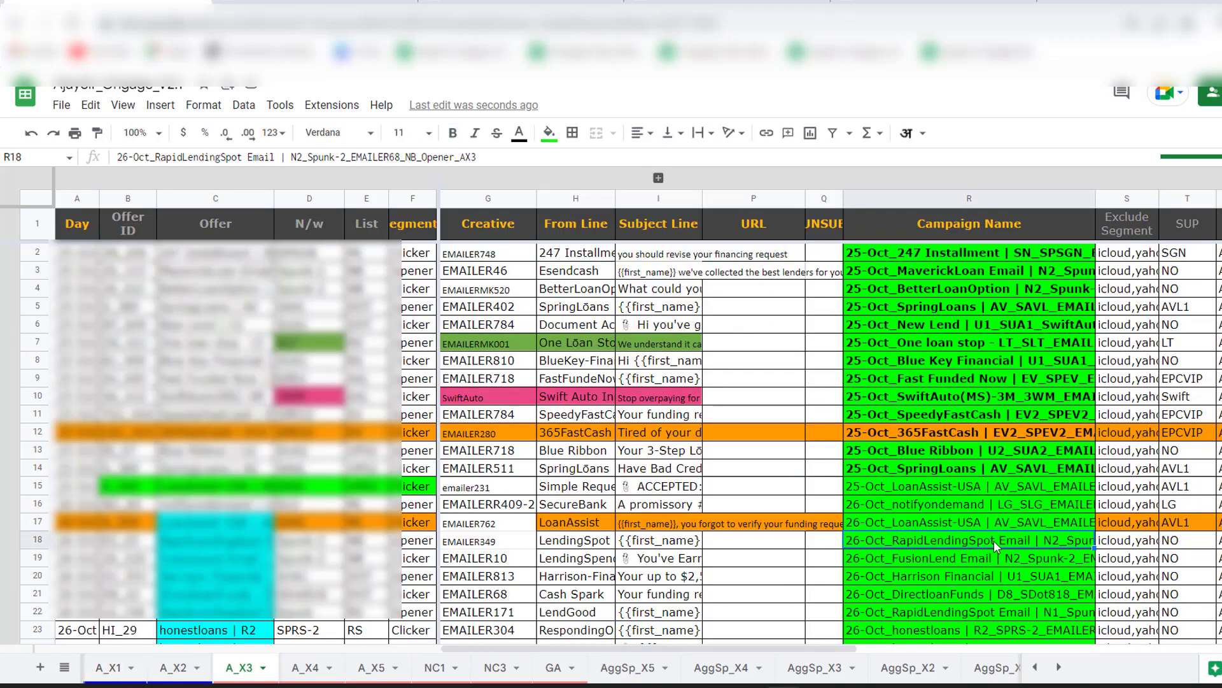
pyautogui.press('Right')
pyautogui.press('Right')
pyautogui.press('Right')
pyautogui.press('Right')
pyautogui.press('Right')
pyautogui.press('Right')
pyautogui.press('Right')
pyautogui.press('Right')
pyautogui.press('Right')
pyautogui.press('Right')
pyautogui.press('Right')
pyautogui.press('Right')
pyautogui.press('Right')
pyautogui.press('Right')
pyautogui.press('Right')
pyautogui.press('Right')
pyautogui.press('Right')
pyautogui.press('Right')
pyautogui.press('Right')
pyautogui.press('Right')
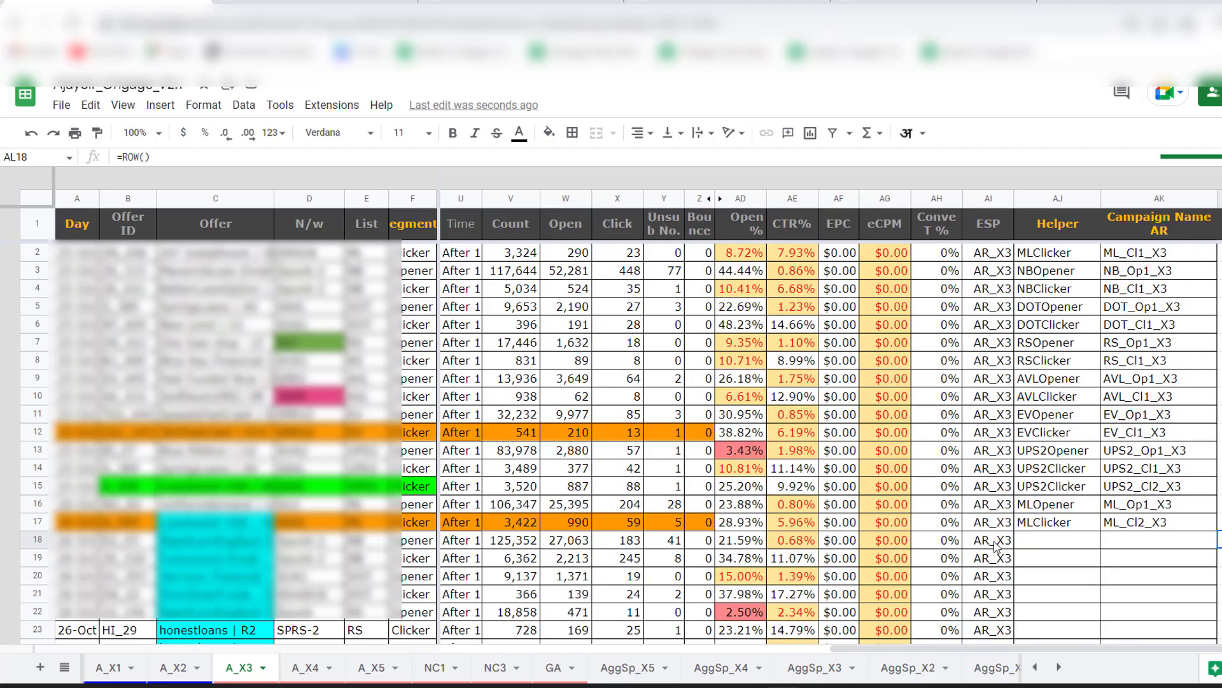
pyautogui.press('Left')
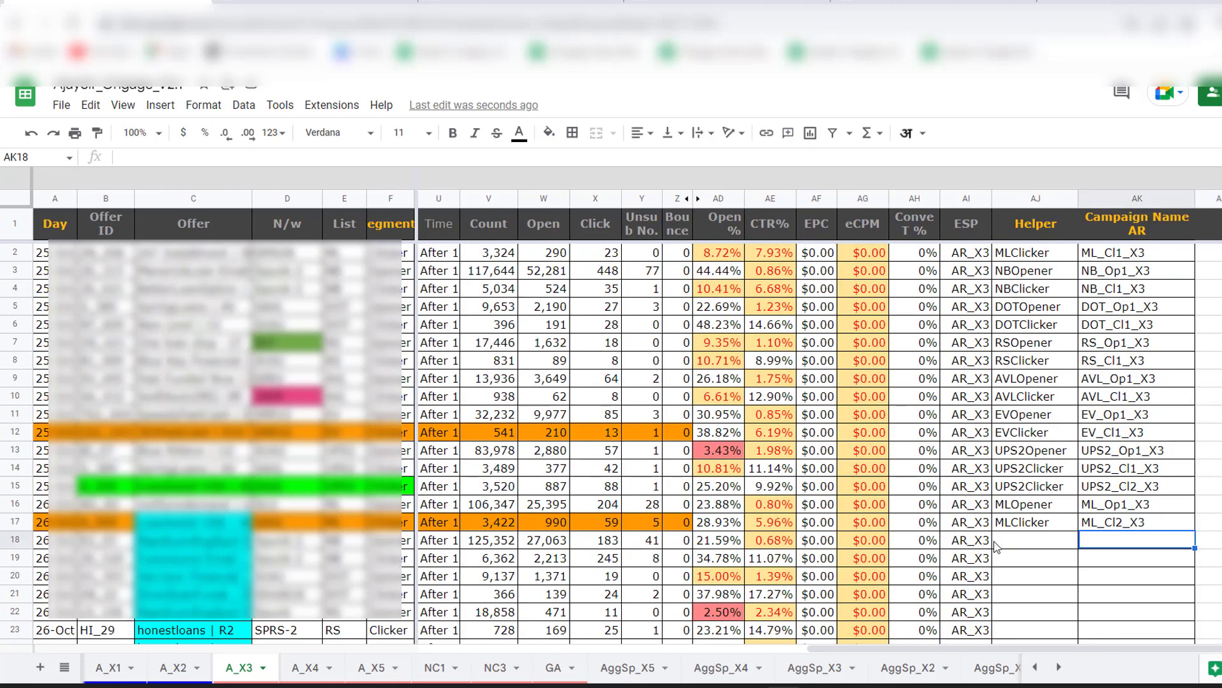
# Try linking cell W33 in the Open column of the A_X3 sheet with =AggSp_X4!C2, and clear the cell again.
pyautogui.press('Down')
pyautogui.press('Down')
pyautogui.press('Down')
pyautogui.press('Down')
pyautogui.press('Down')
pyautogui.press('Down')
pyautogui.press('Down')
pyautogui.press('Down')
pyautogui.press('Down')
pyautogui.press('Down')
pyautogui.press('Down')
pyautogui.press('Down')
pyautogui.press('Down')
pyautogui.press('Down')
pyautogui.press('Down')
pyautogui.press('Down')
pyautogui.press('Down')
pyautogui.press('Down')
pyautogui.press('Down')
pyautogui.press('Down')
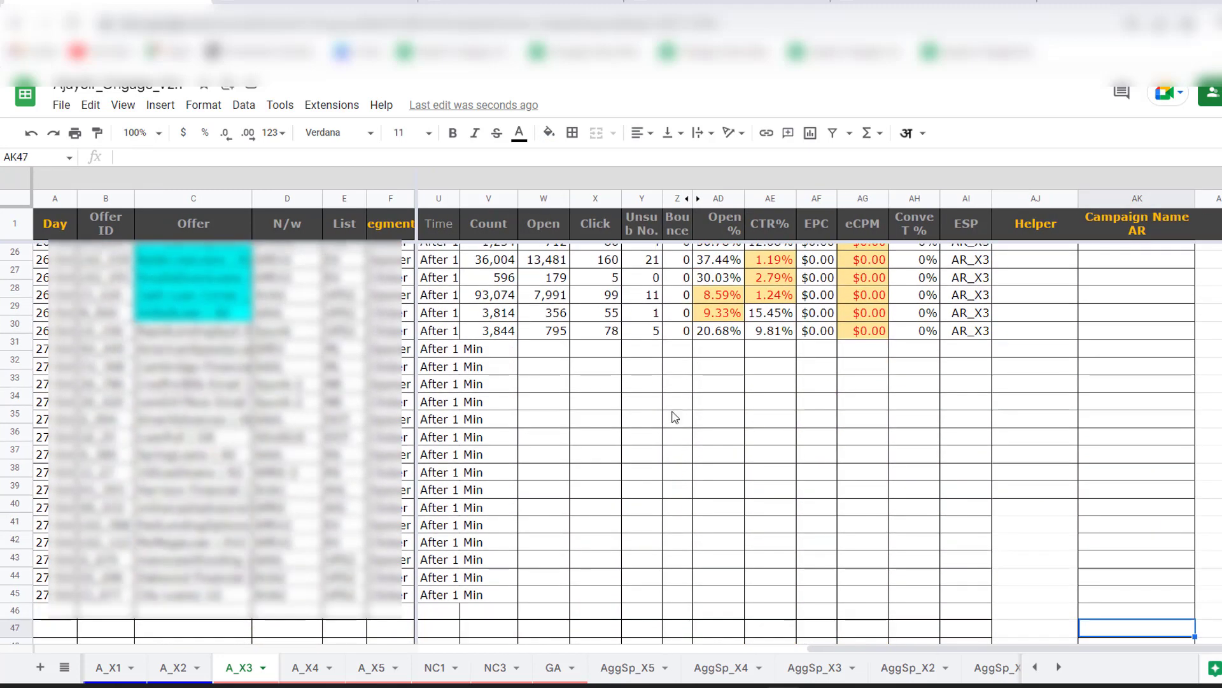
pyautogui.click(546, 385)
pyautogui.write('=')
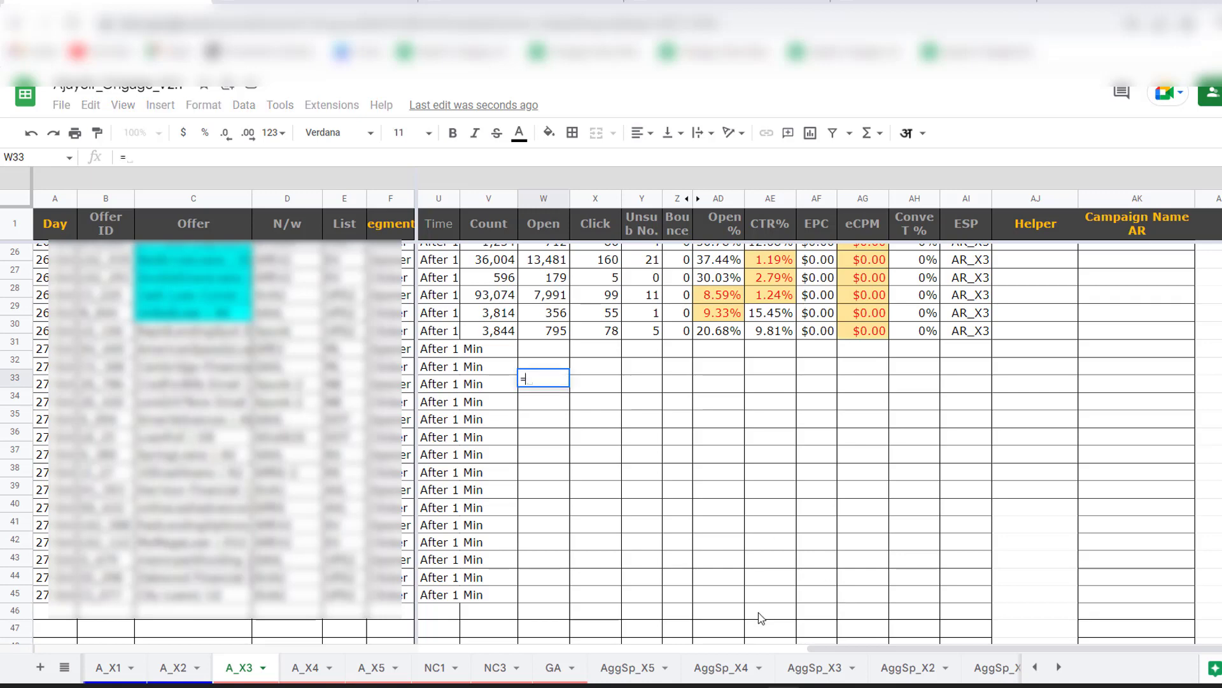
pyautogui.click(719, 669)
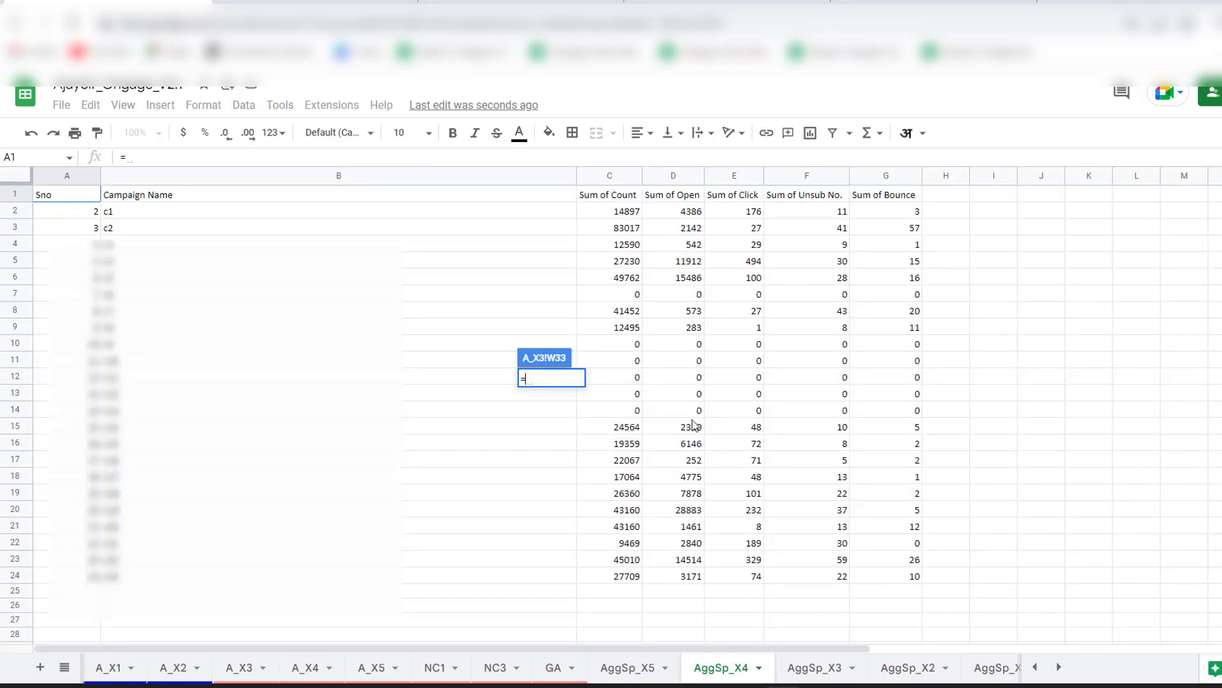
pyautogui.click(608, 212)
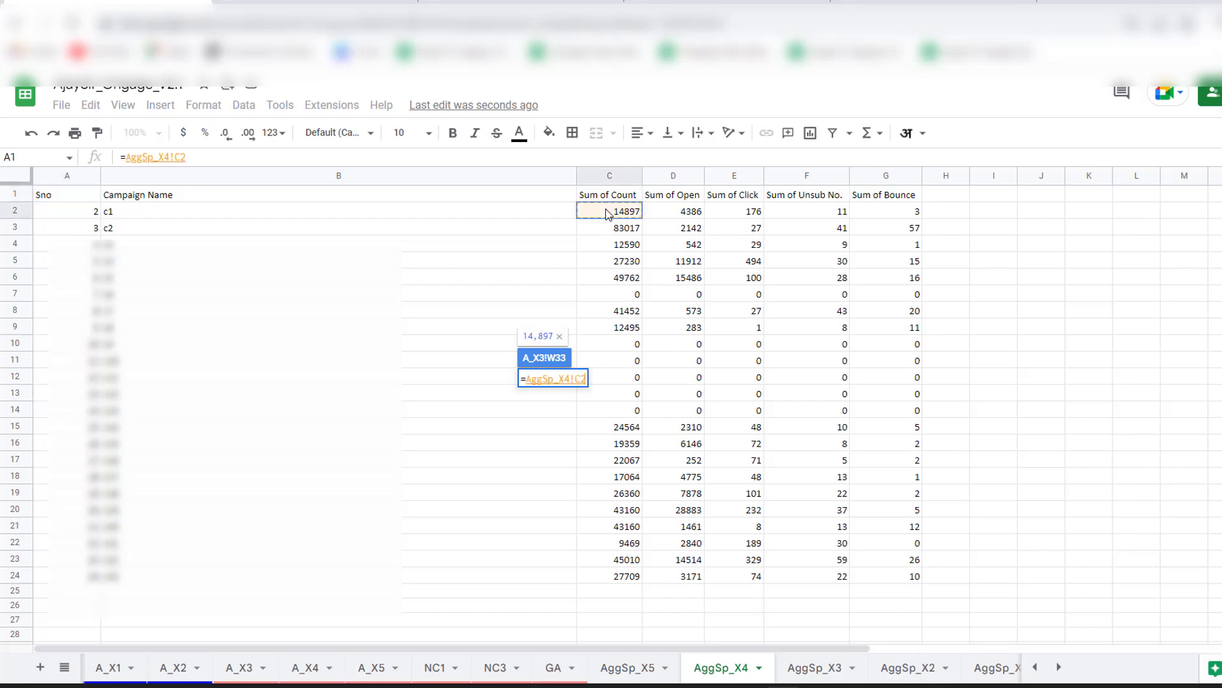
pyautogui.press('Return')
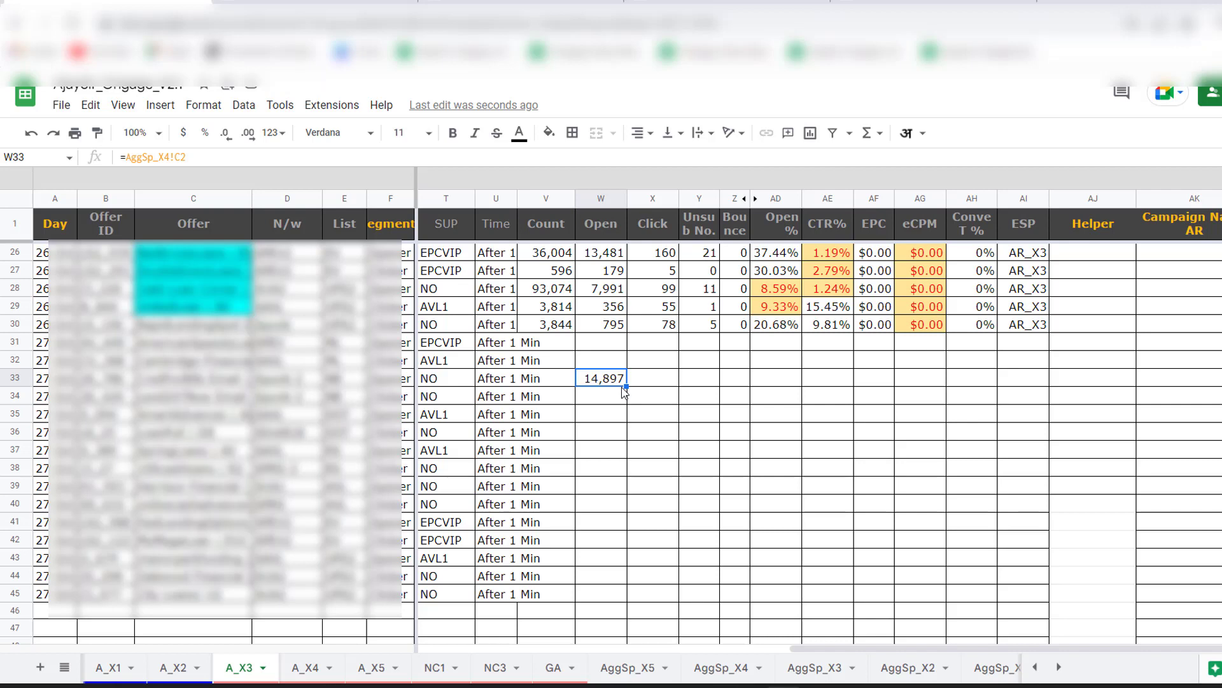
pyautogui.press('Delete')
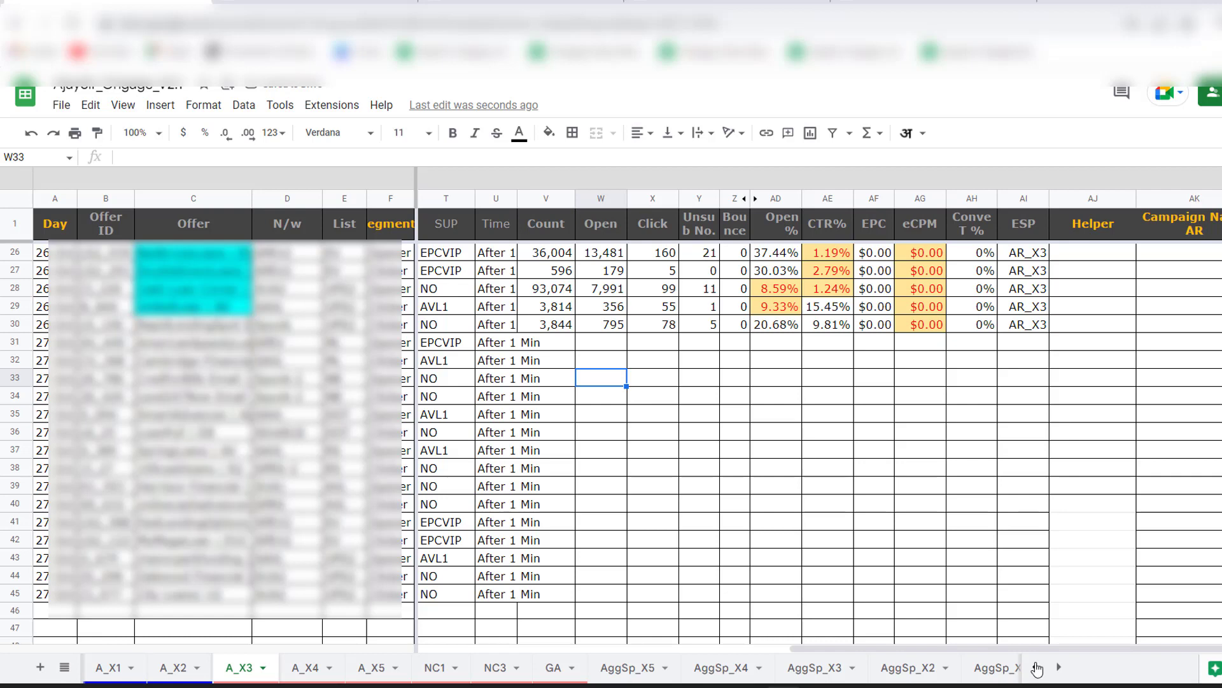
# Clear the linked formulas from V55:Z59 on the A_X1 sheet.
pyautogui.click(1035, 667)
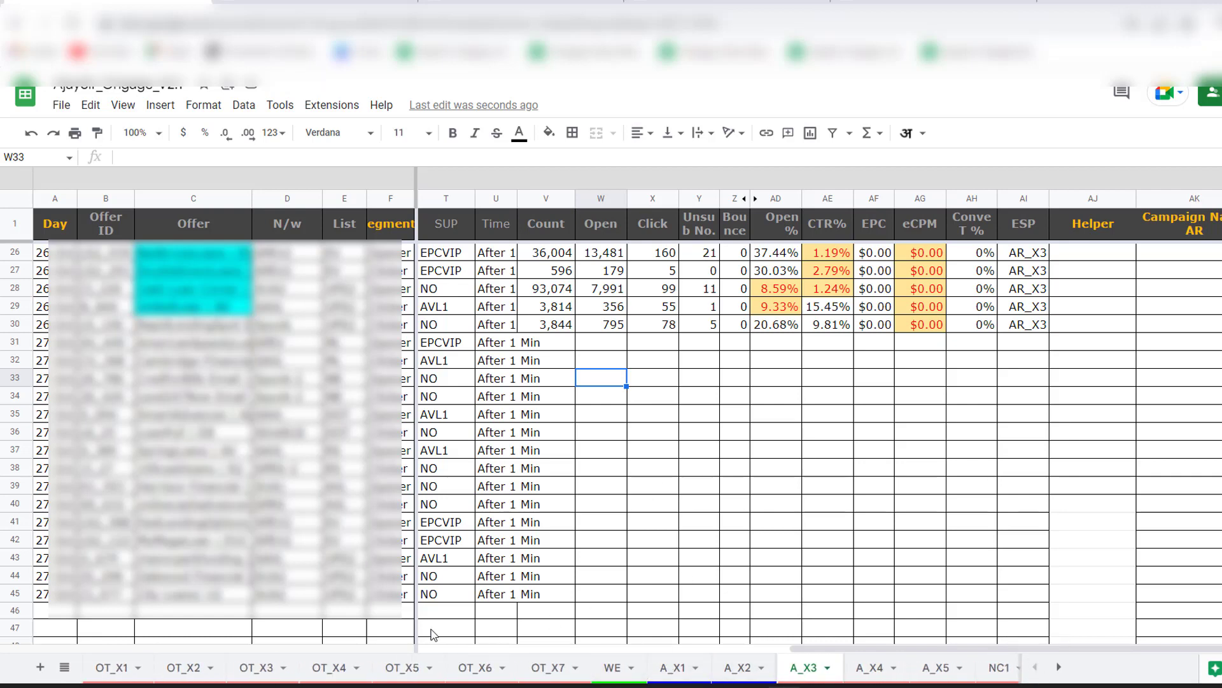
pyautogui.click(676, 667)
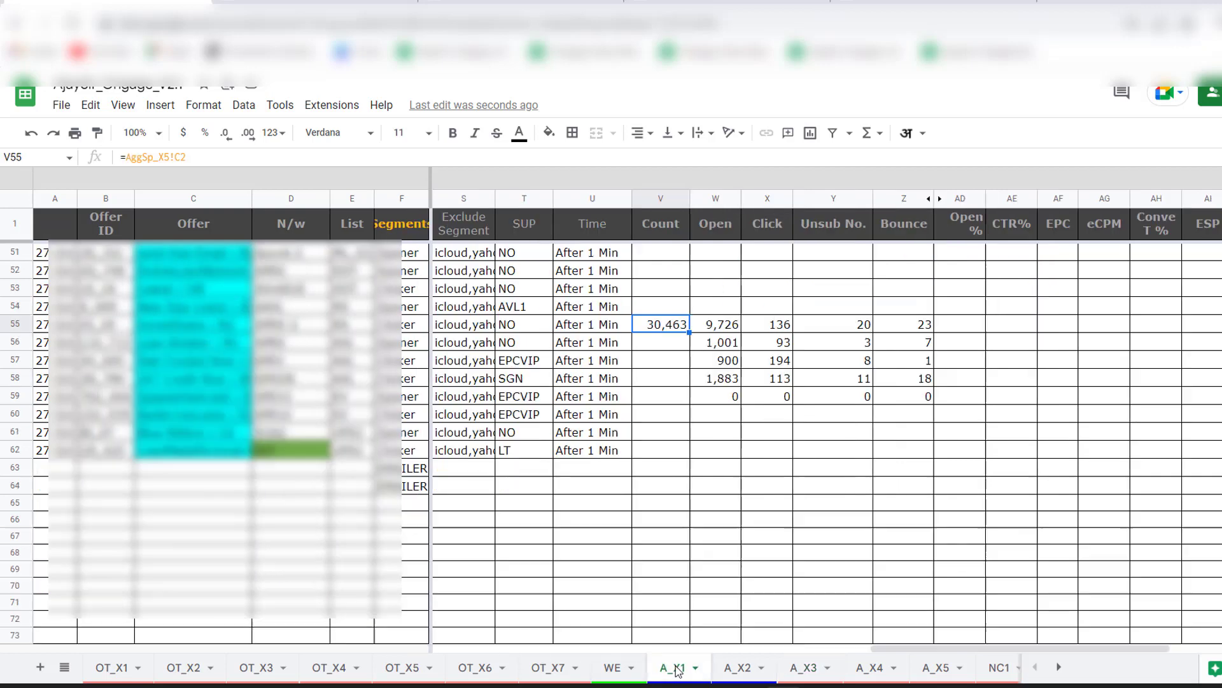
pyautogui.hotkey('shift', 'Right')
pyautogui.hotkey('shift', 'Right')
pyautogui.hotkey('shift', 'Right')
pyautogui.hotkey('shift', 'Right')
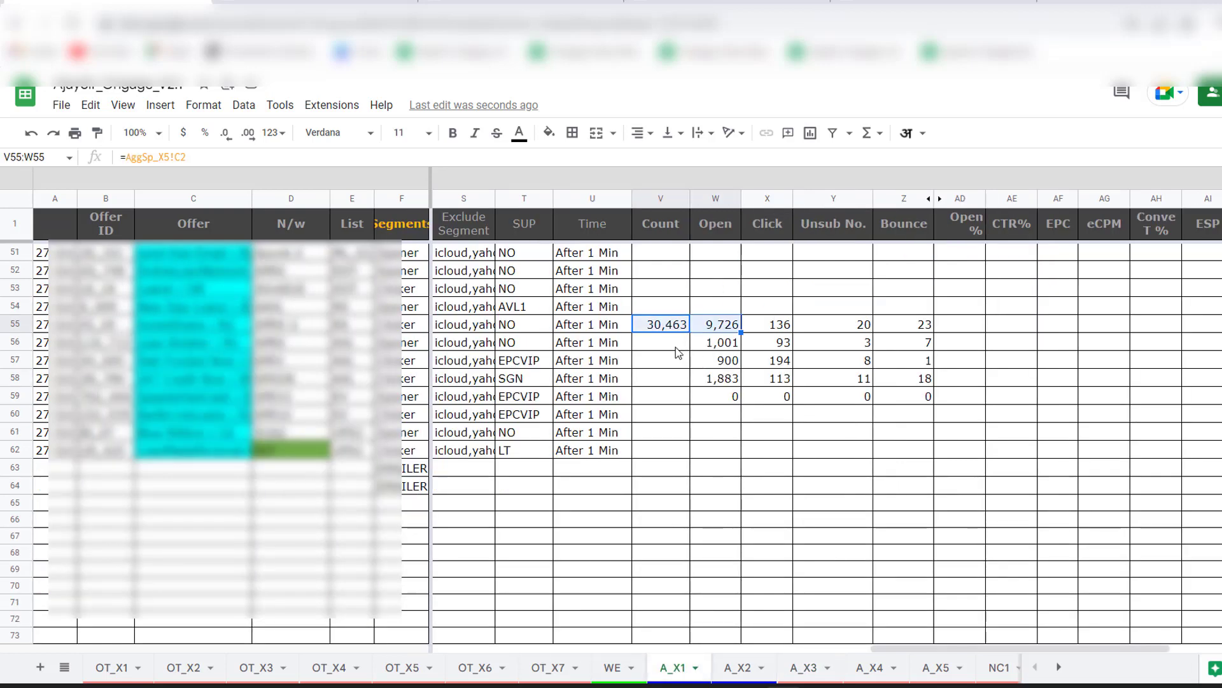
pyautogui.hotkey('shift', 'Down')
pyautogui.hotkey('shift', 'Down')
pyautogui.hotkey('shift', 'Down')
pyautogui.hotkey('shift', 'Down')
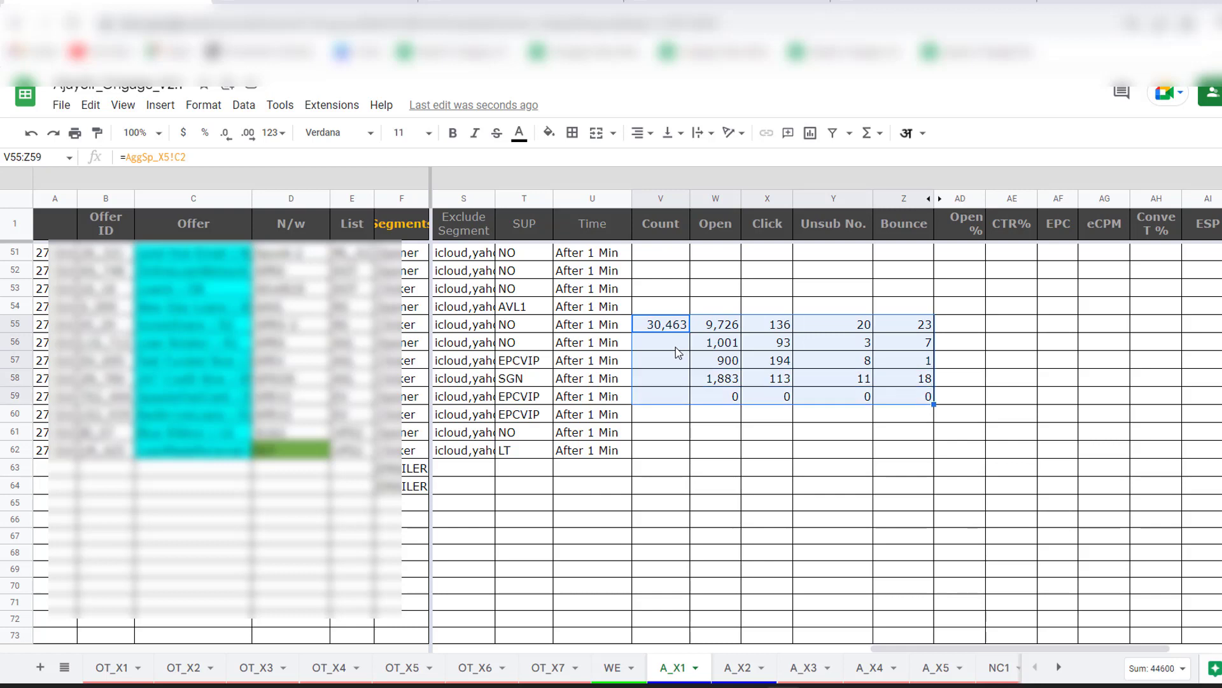
pyautogui.press('Delete')
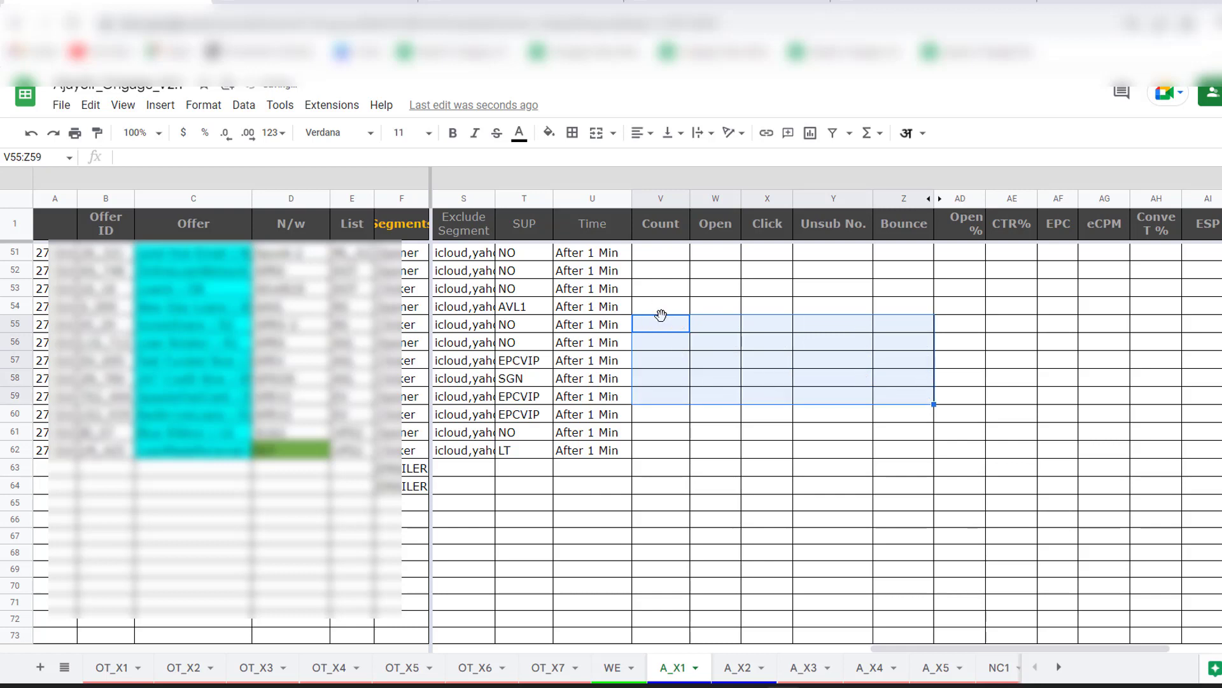
pyautogui.click(668, 328)
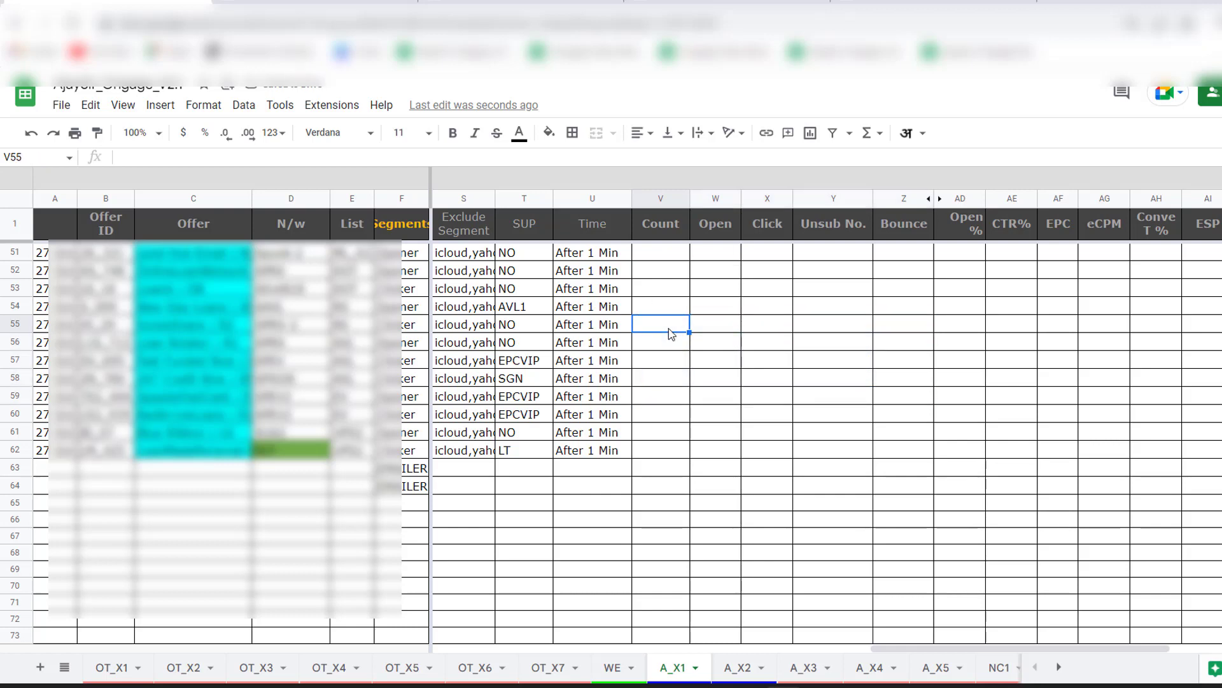
pyautogui.write('=indirect')
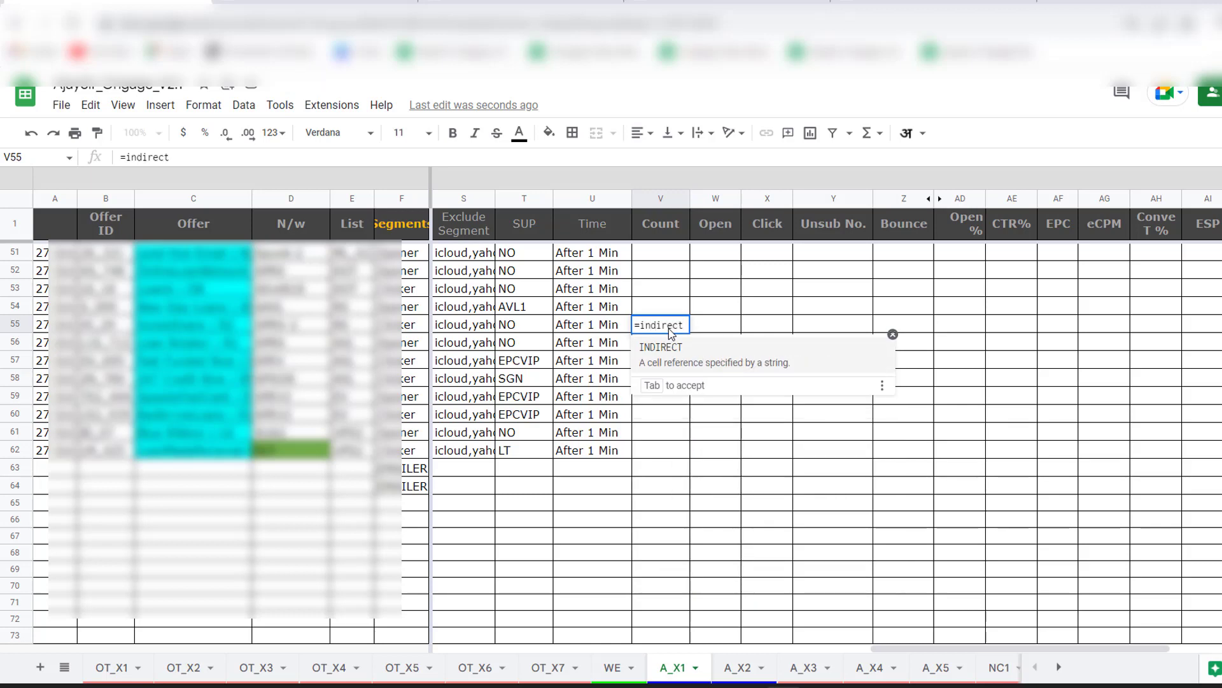
pyautogui.press('Escape')
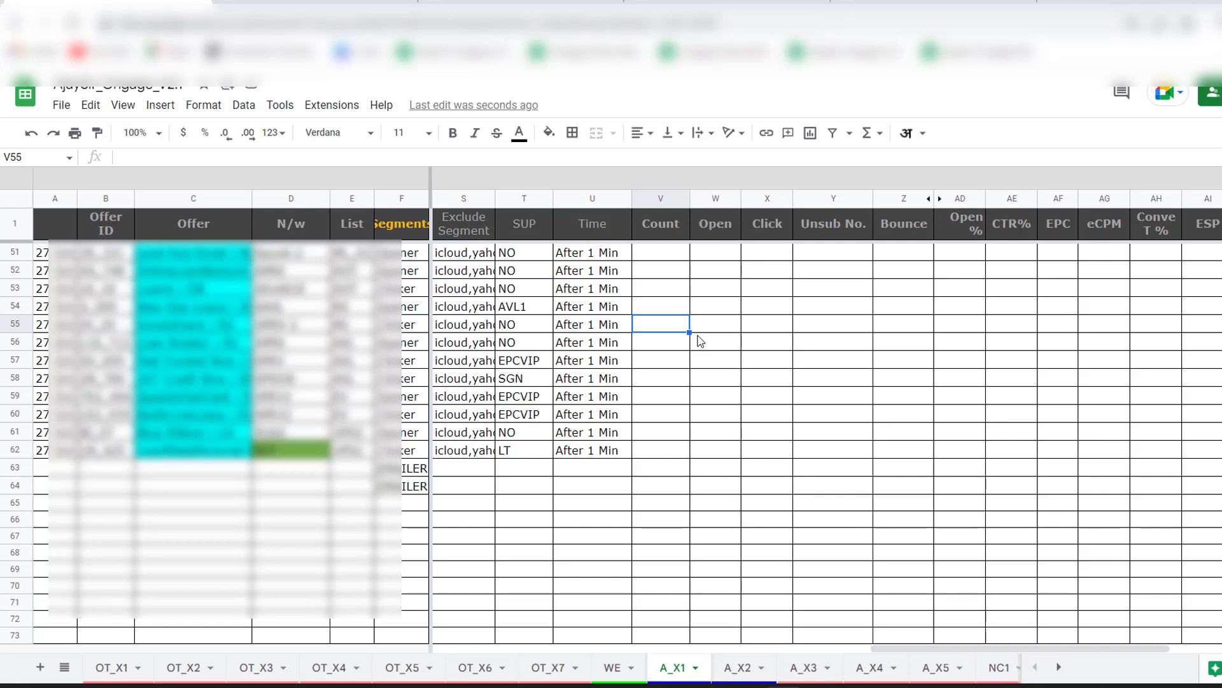
# Enter the formula =indirect(A1) in Count cell V55 of the A_X1 sheet.
pyautogui.write('=')
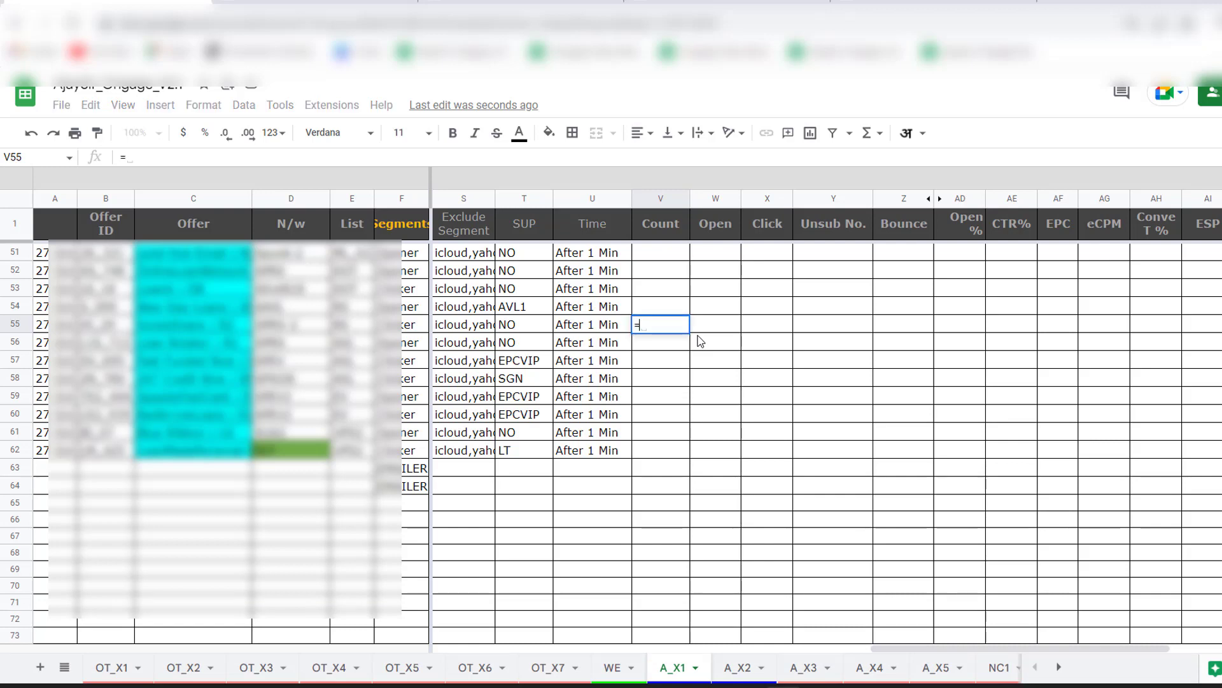
pyautogui.write('indirect(')
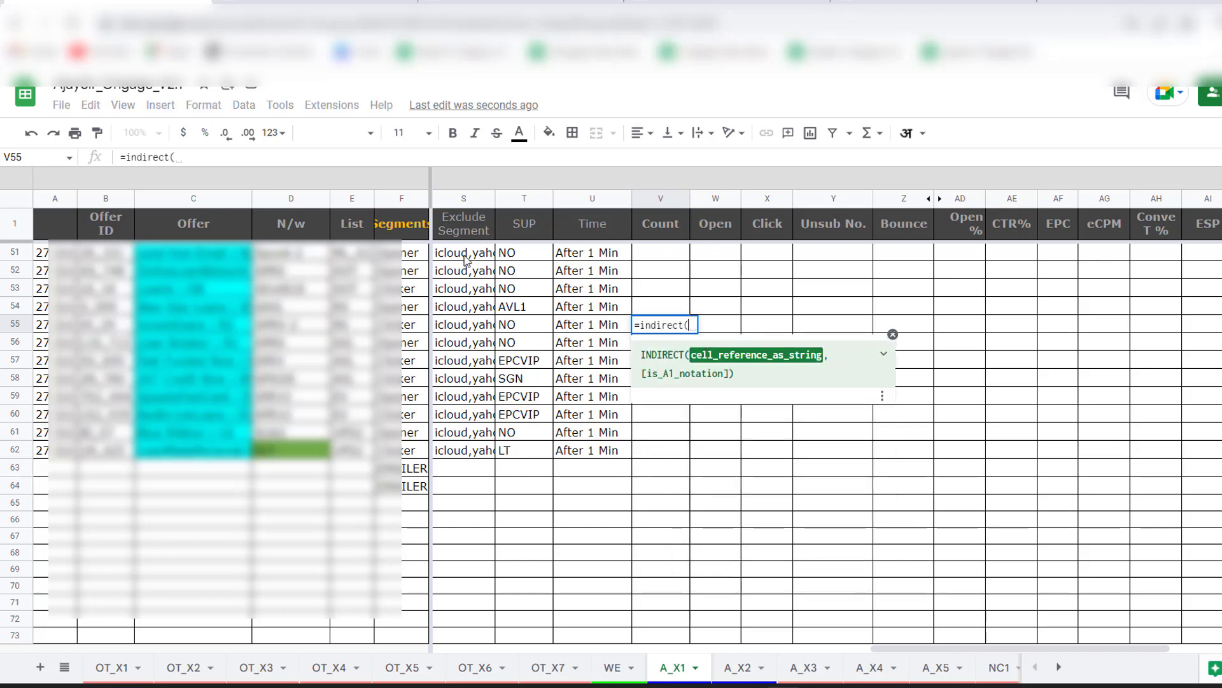
pyautogui.write('a')
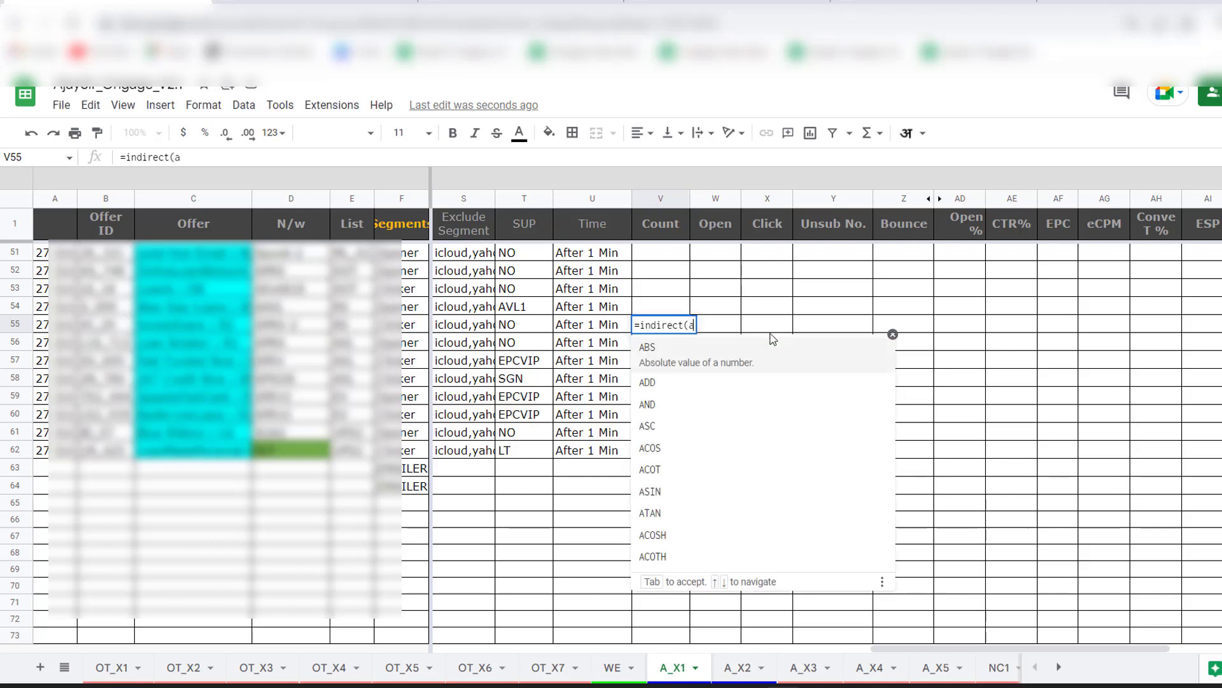
pyautogui.write('1)')
pyautogui.press('Return')
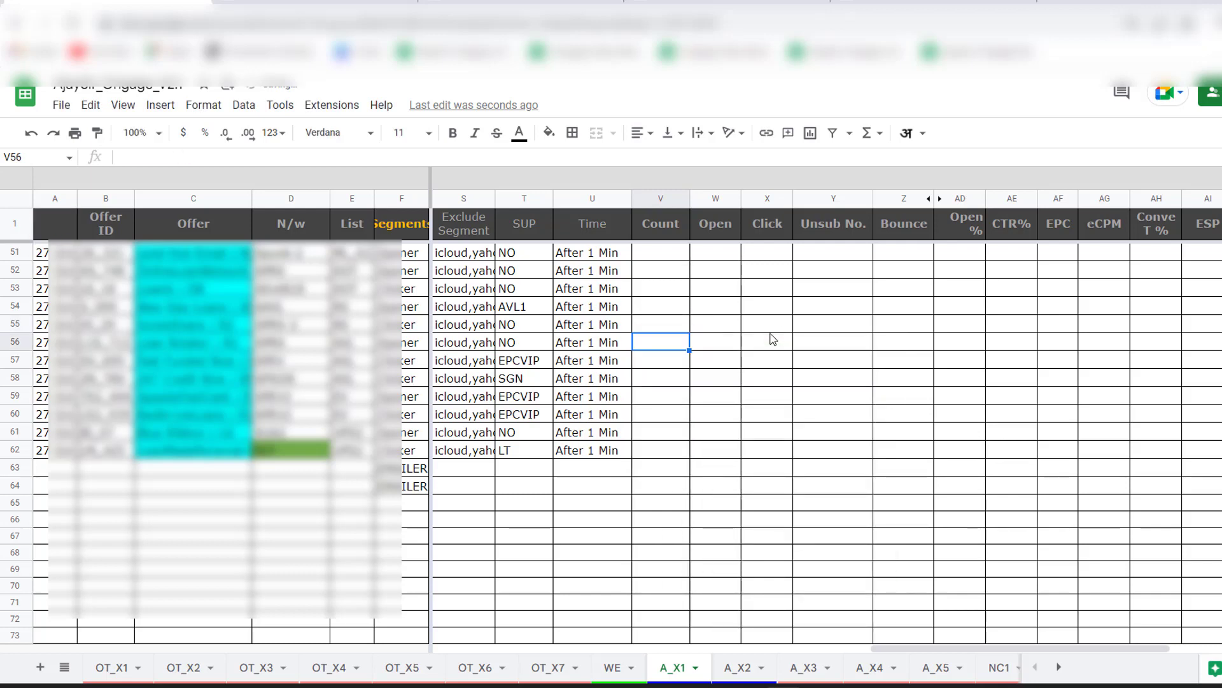
# Put the cell reference in quotes so that the formula in V55 reads =indirect("A1").
pyautogui.press('Up')
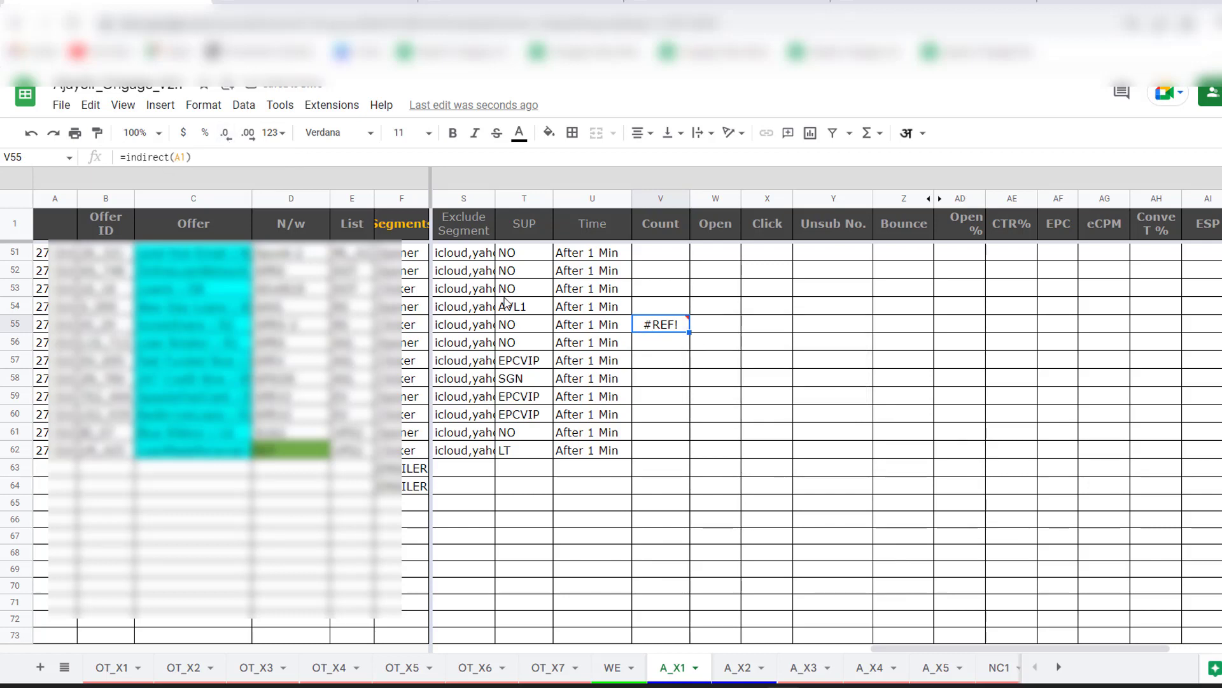
pyautogui.click(175, 159)
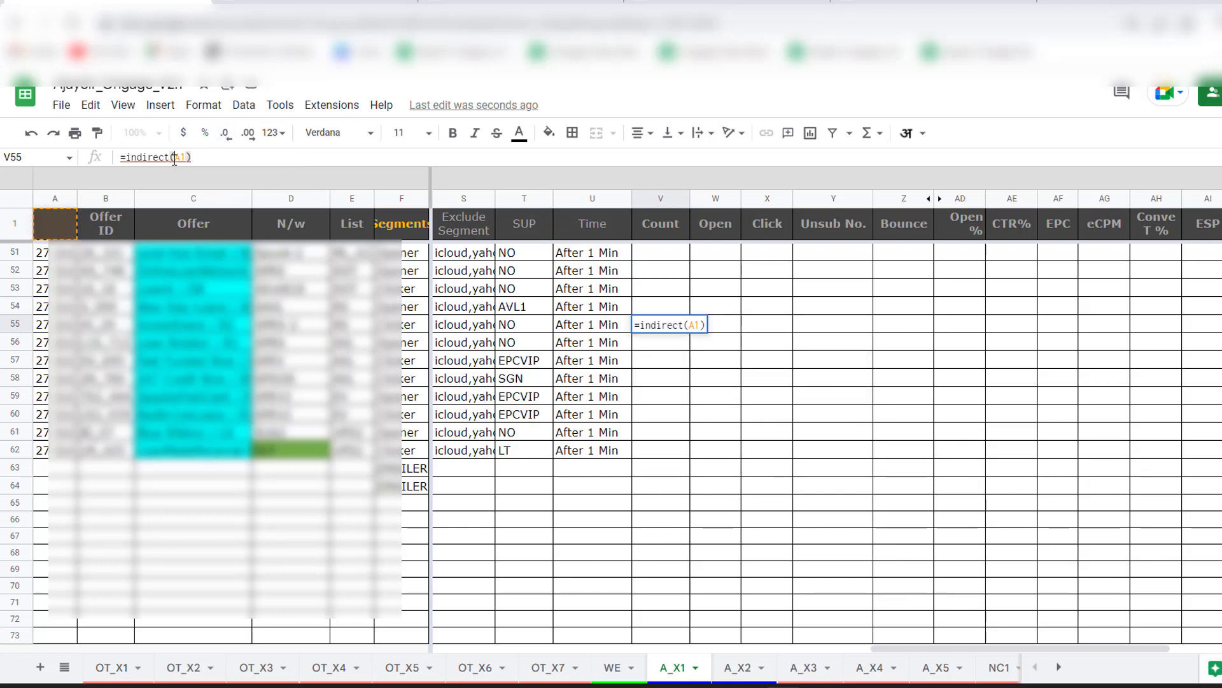
pyautogui.write('"')
pyautogui.press('Right')
pyautogui.press('Right')
pyautogui.write('"')
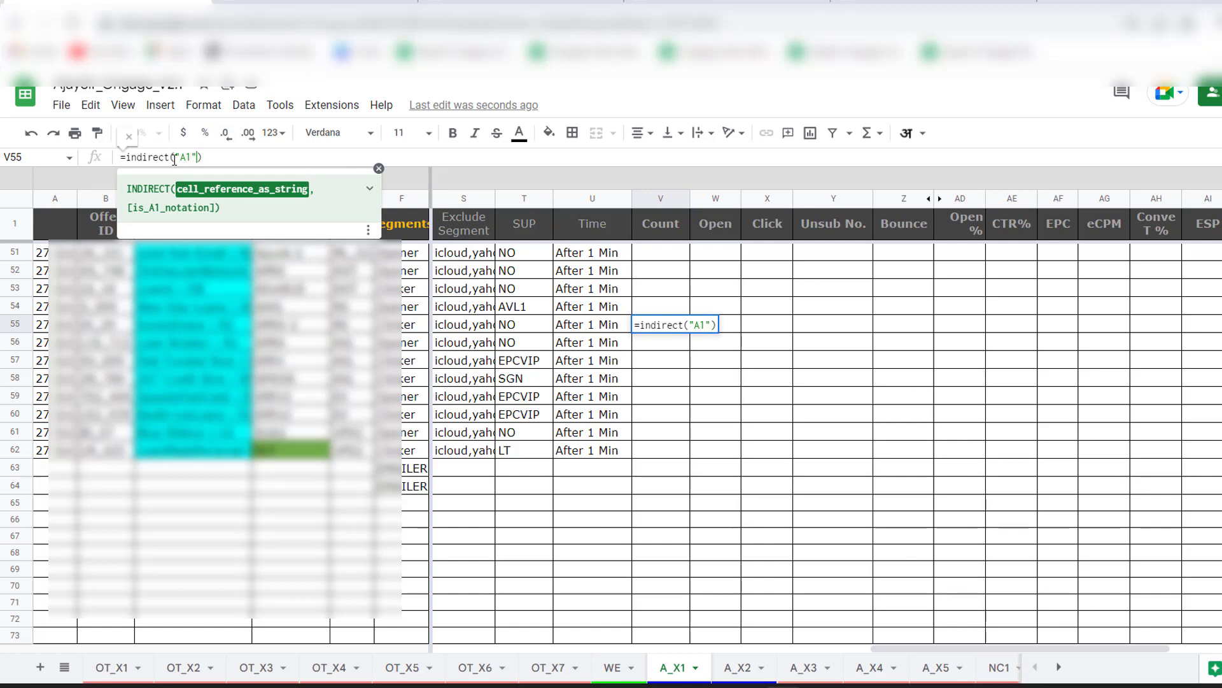
pyautogui.press('Return')
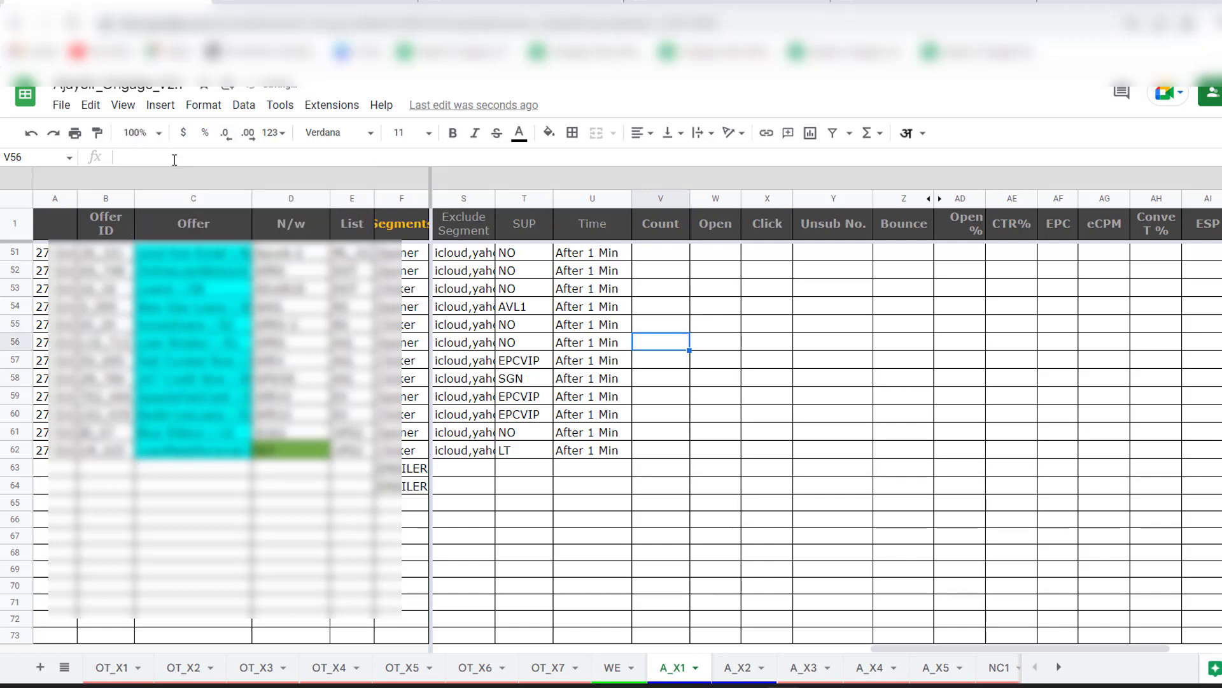
# Point the INDIRECT formula in V55 to row 10 of column A with =indirect("A10").
pyautogui.click(653, 326)
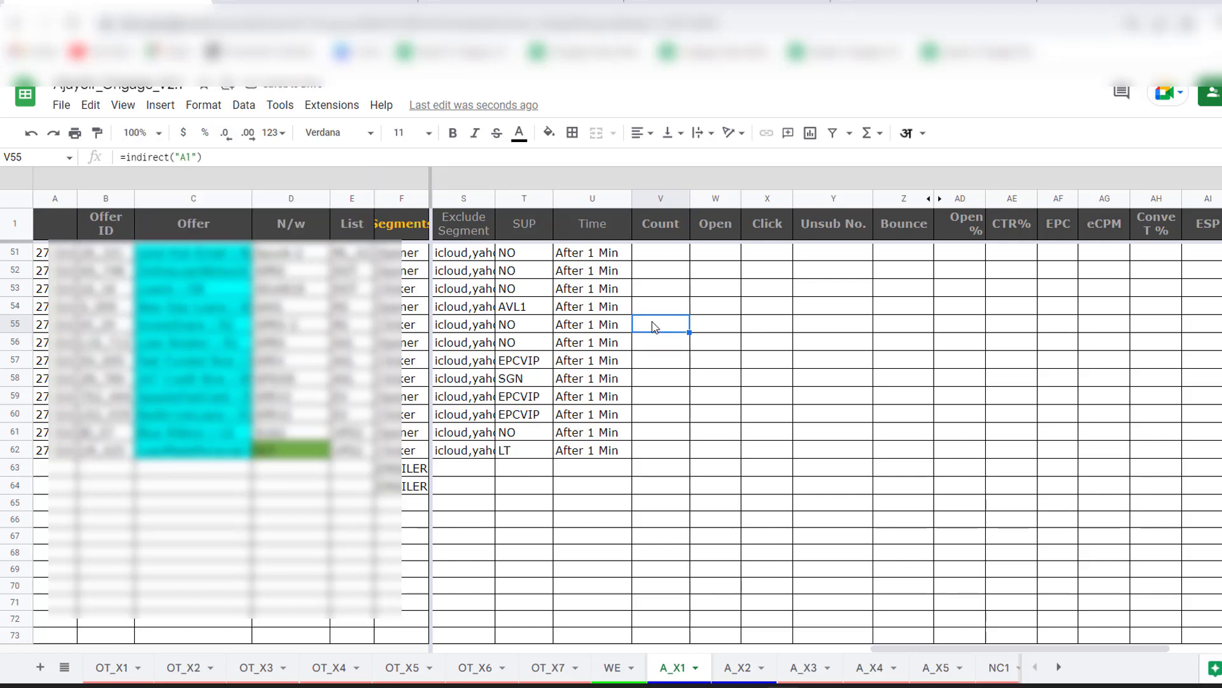
pyautogui.click(190, 156)
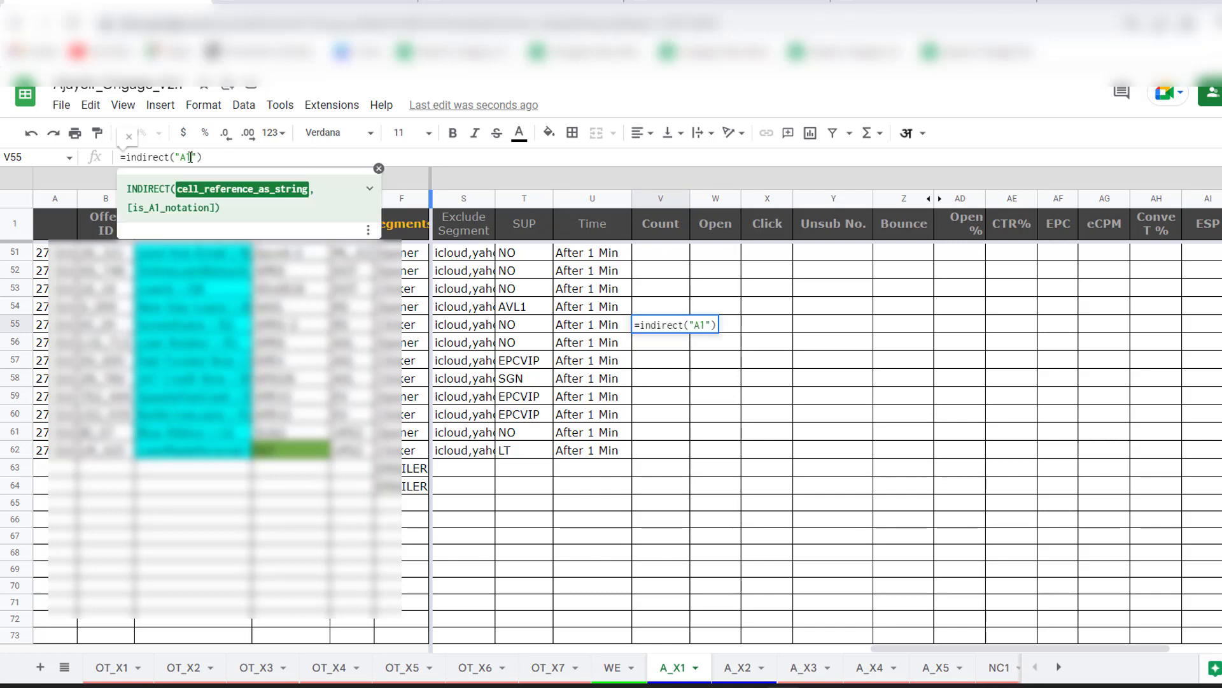
pyautogui.press('Return')
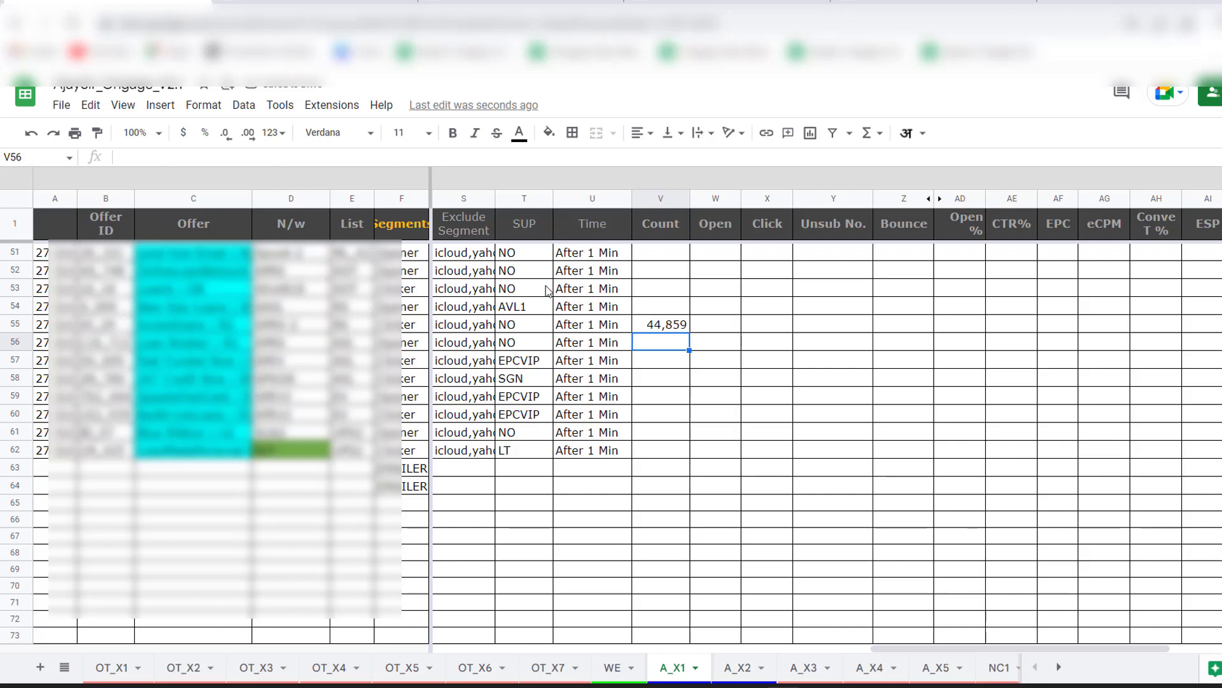
# Add the WE sheet name to the reference in V55 so that the formula reads =indirect("we!A10").
pyautogui.press('Up')
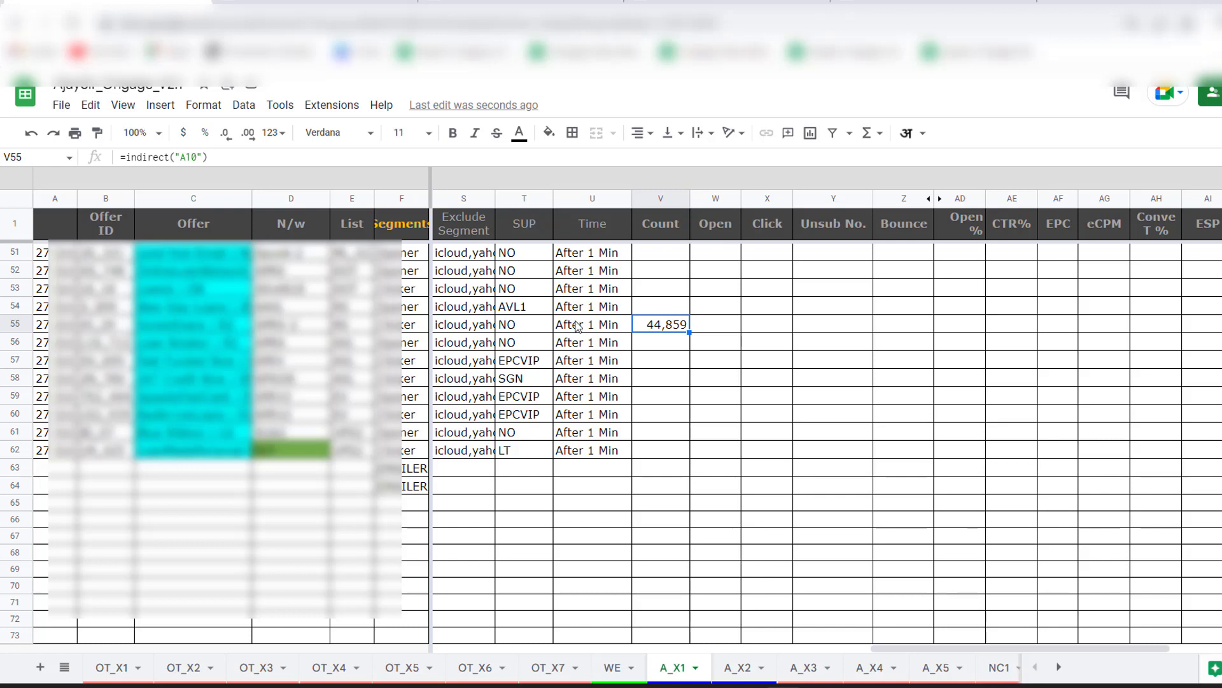
pyautogui.click(183, 157)
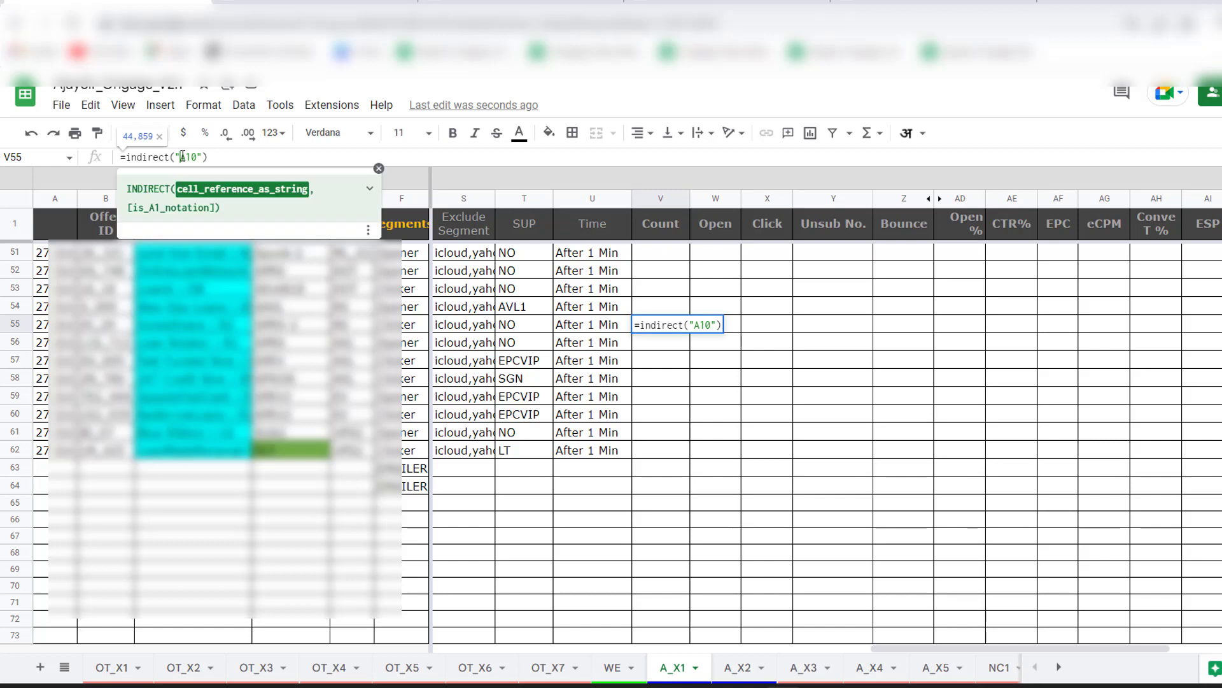
pyautogui.write('we!')
pyautogui.click(258, 156)
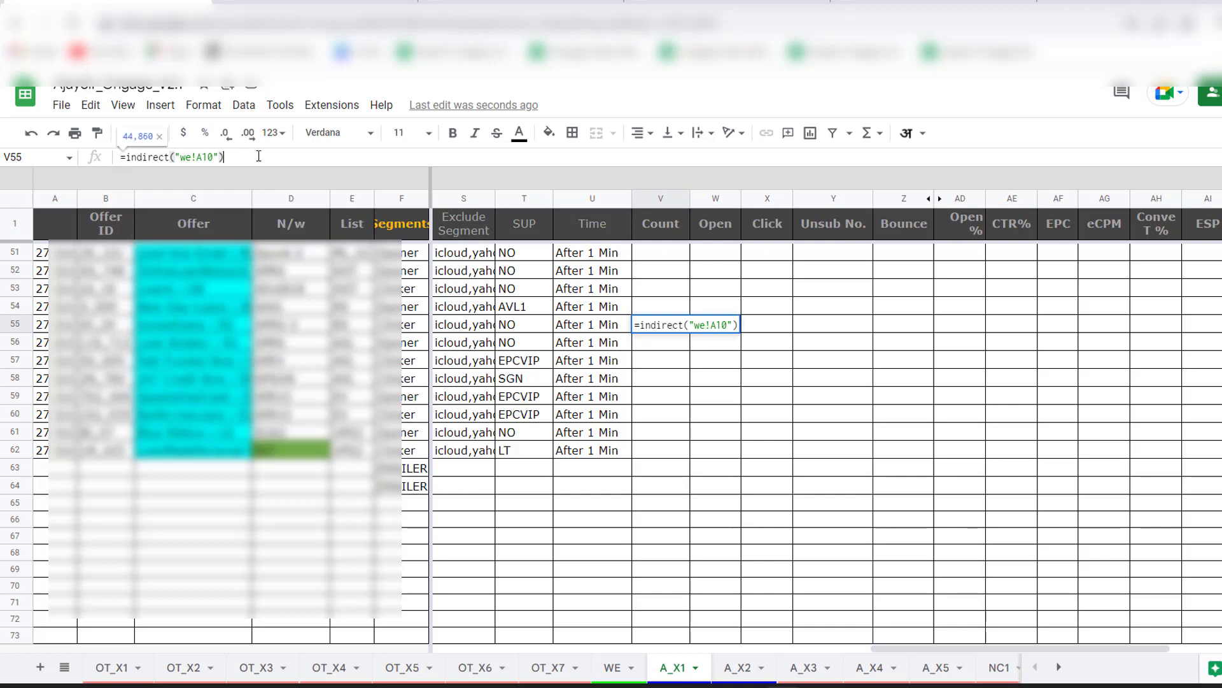
pyautogui.press('Return')
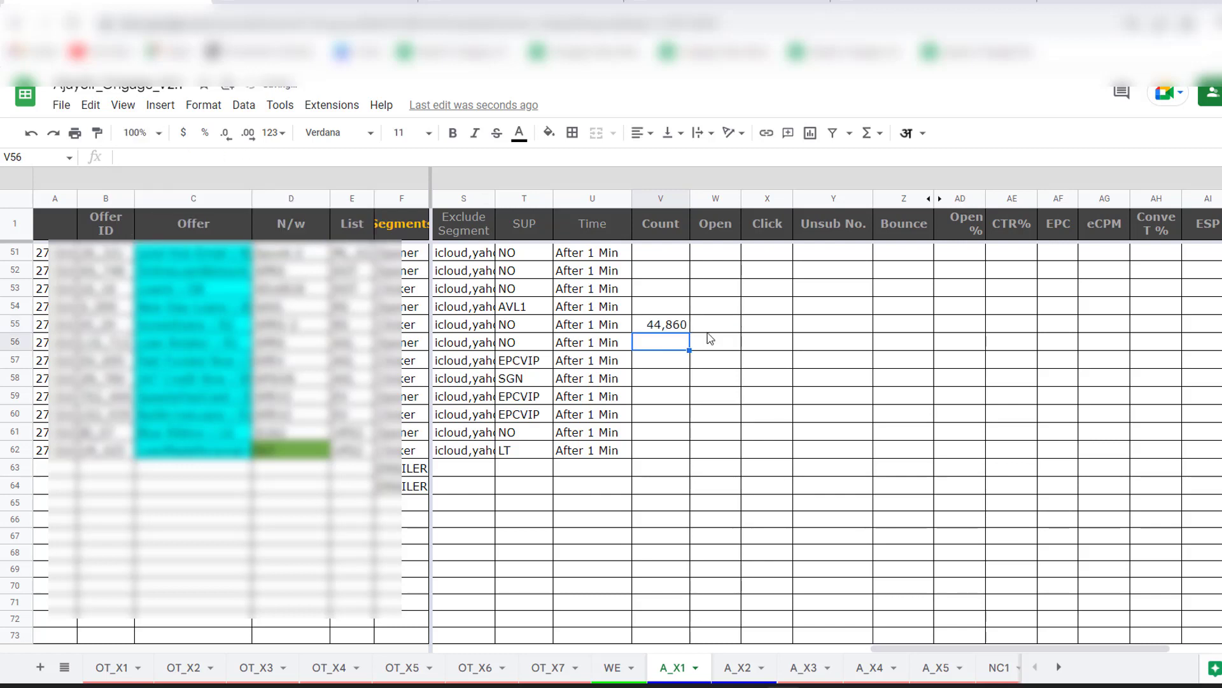
# Look at the WE sheet's column A, and change the formula in V55 of the A_X1 sheet to =indirect("we!A1").
pyautogui.click(685, 326)
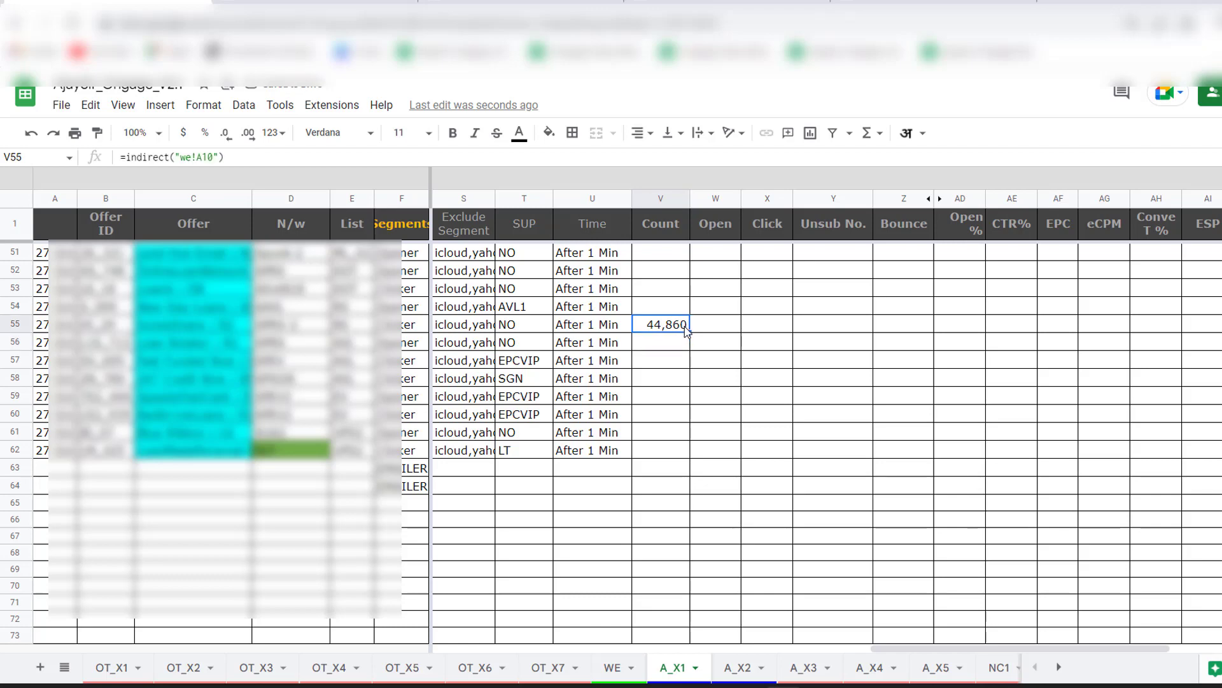
pyautogui.click(612, 668)
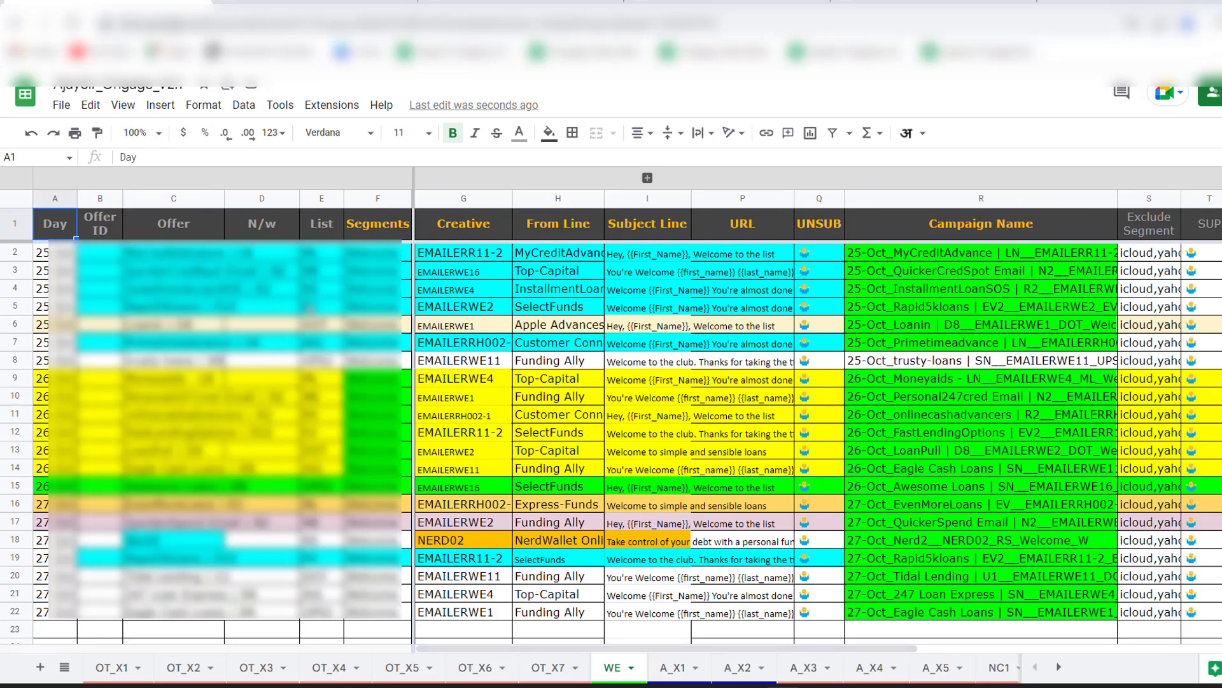
pyautogui.click(673, 667)
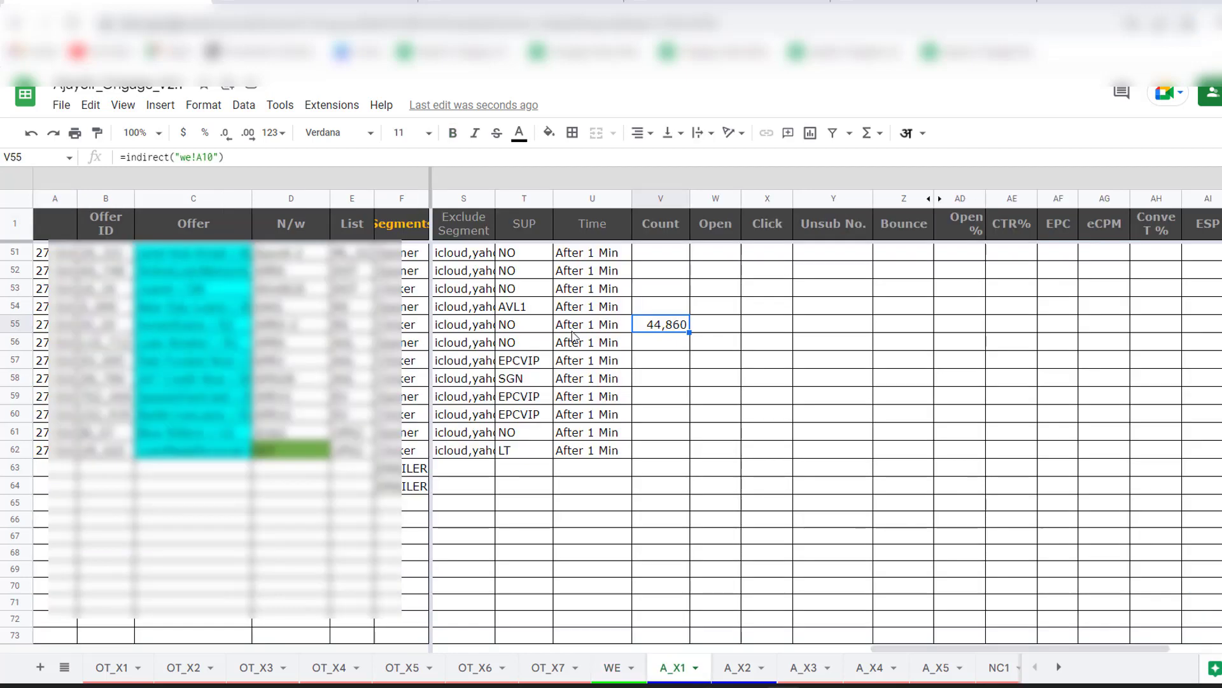
pyautogui.click(212, 156)
pyautogui.press('BackSpace')
pyautogui.press('Return')
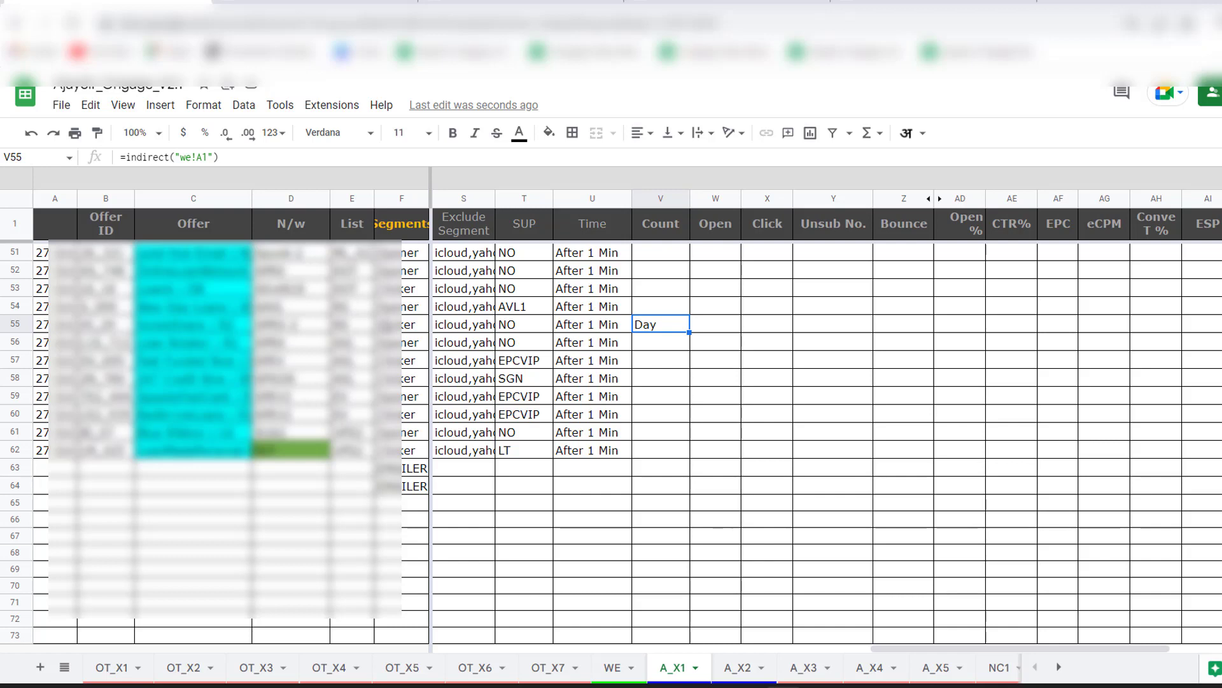
pyautogui.click(245, 160)
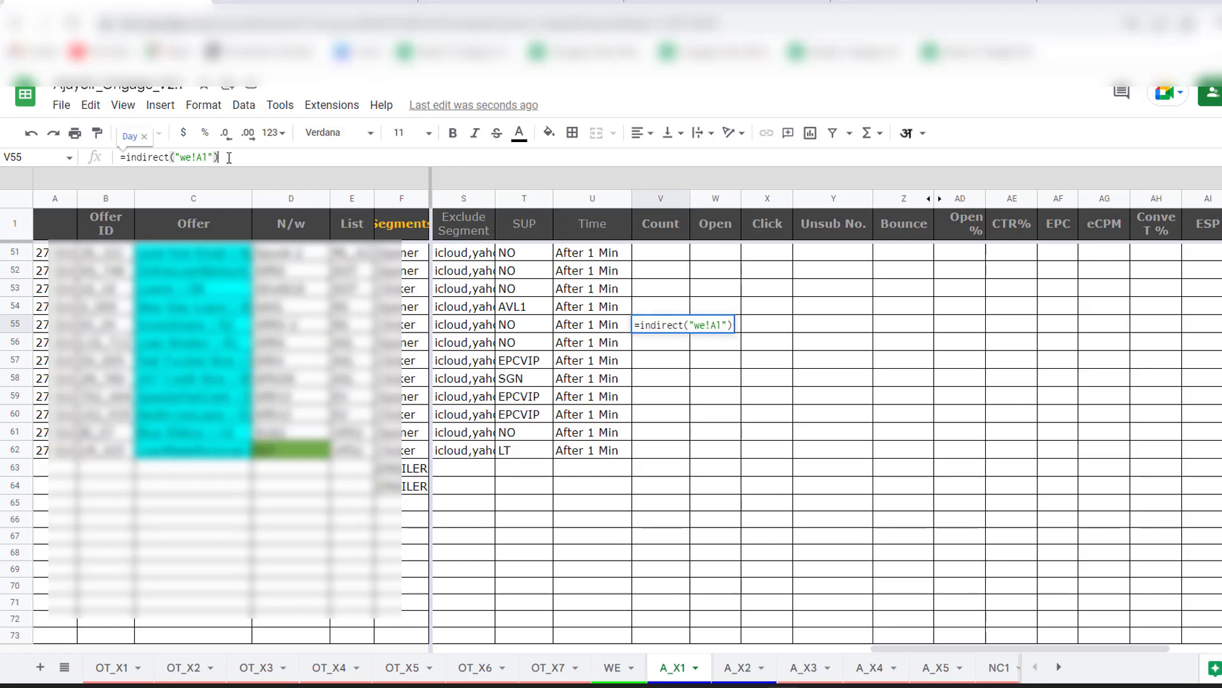
pyautogui.click(676, 366)
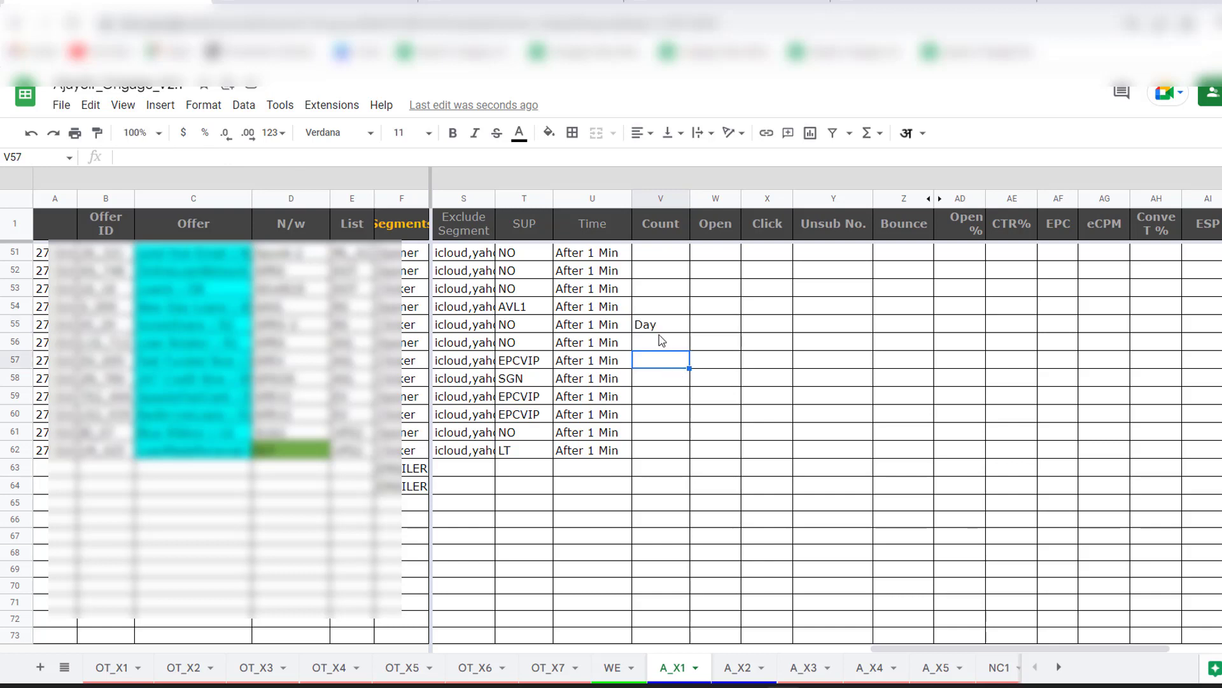
# Fill the INDIRECT formula from V55 across row 55 to AD55 and check the copied reference in W55.
pyautogui.click(674, 325)
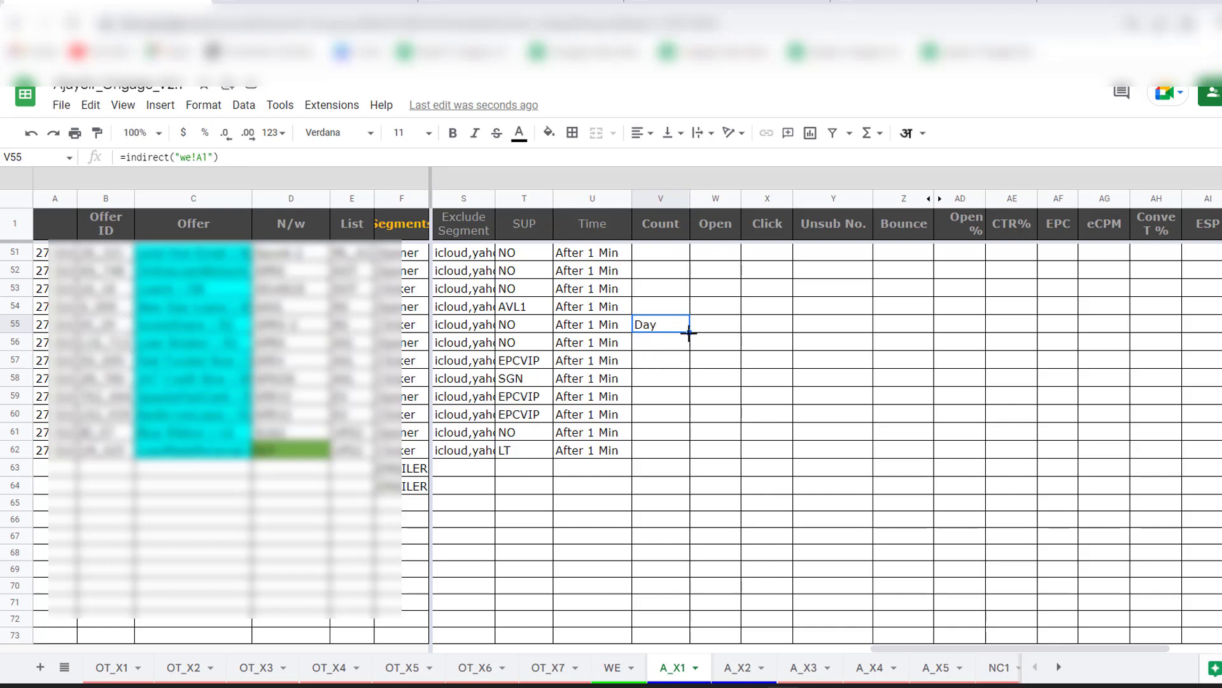
pyautogui.moveTo(689, 331); pyautogui.dragTo(942, 328)
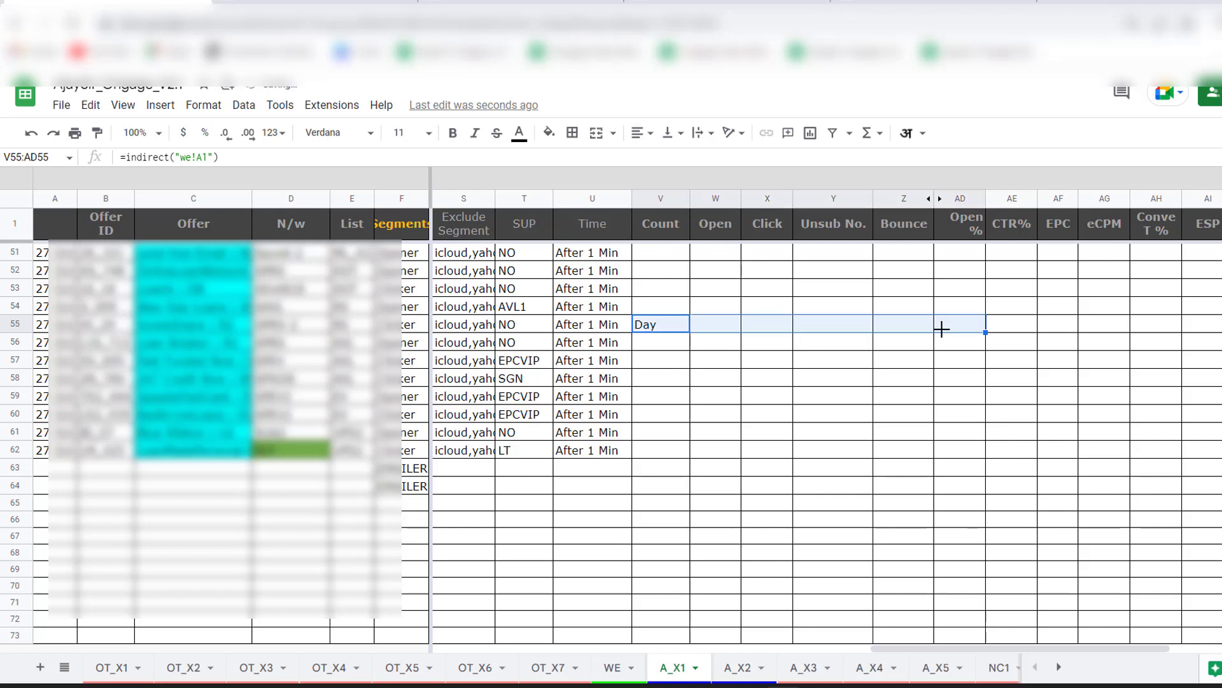
pyautogui.click(701, 327)
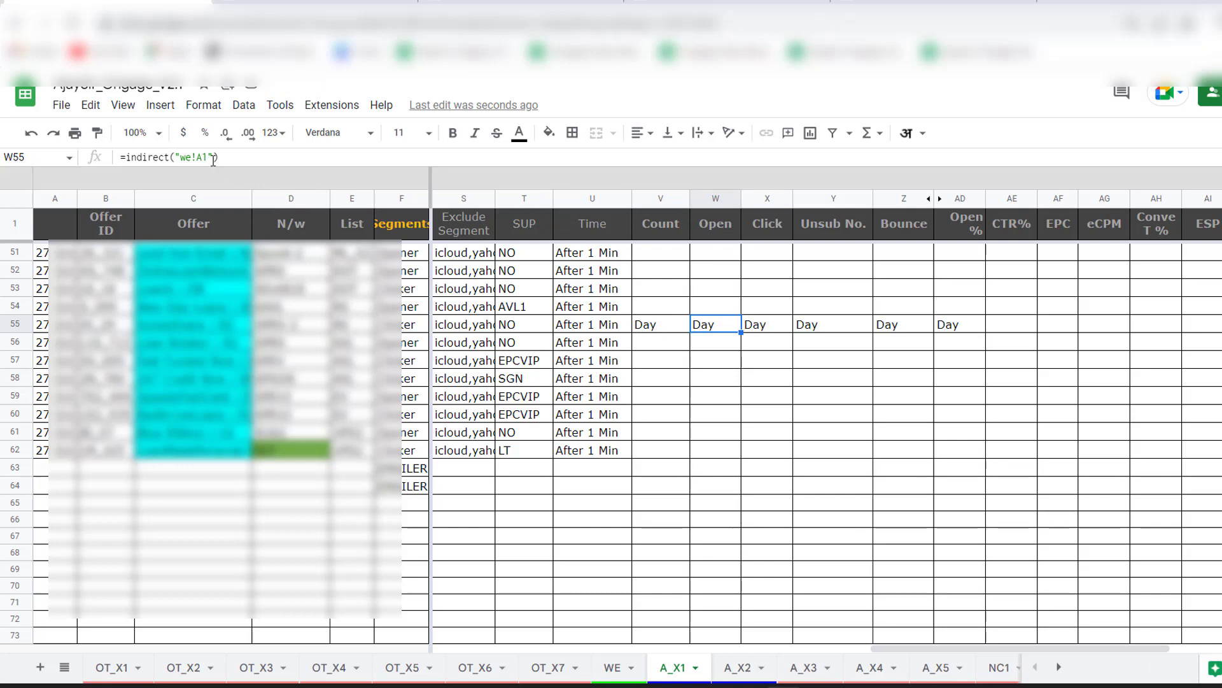
# Clear the copied formulas from W55:Z55 and AD55, keeping only the one in V55.
pyautogui.hotkey('shift', 'Right')
pyautogui.hotkey('shift', 'Right')
pyautogui.hotkey('shift', 'Right')
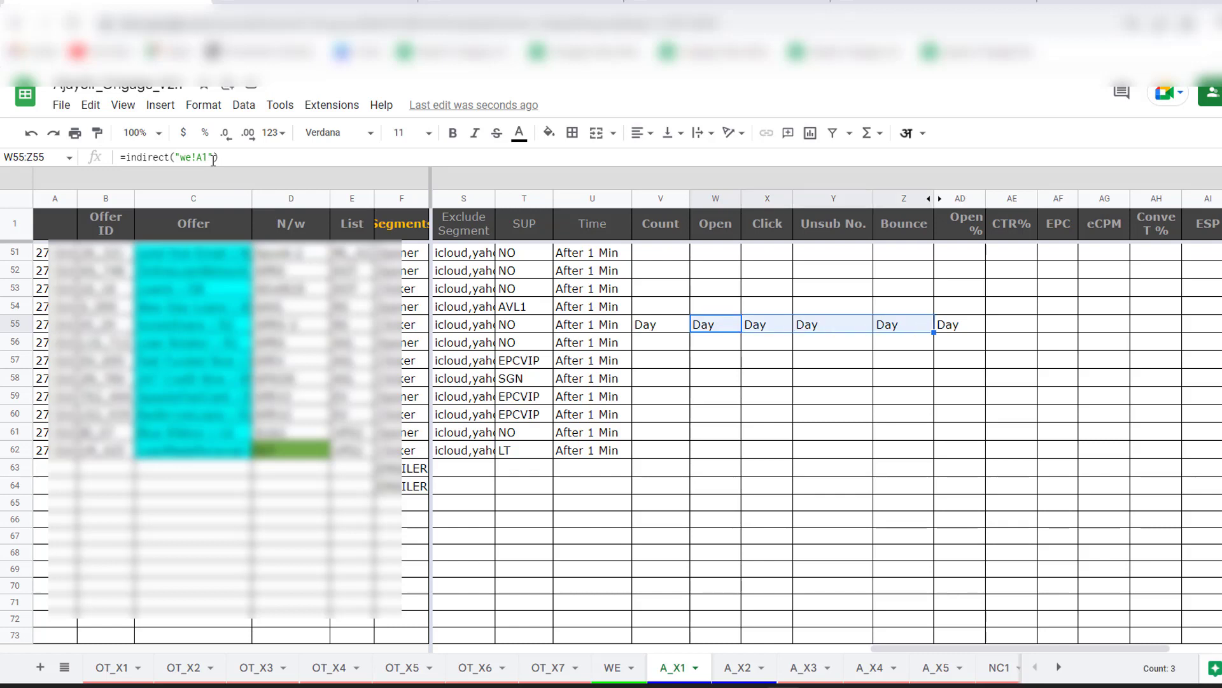
pyautogui.press('Delete')
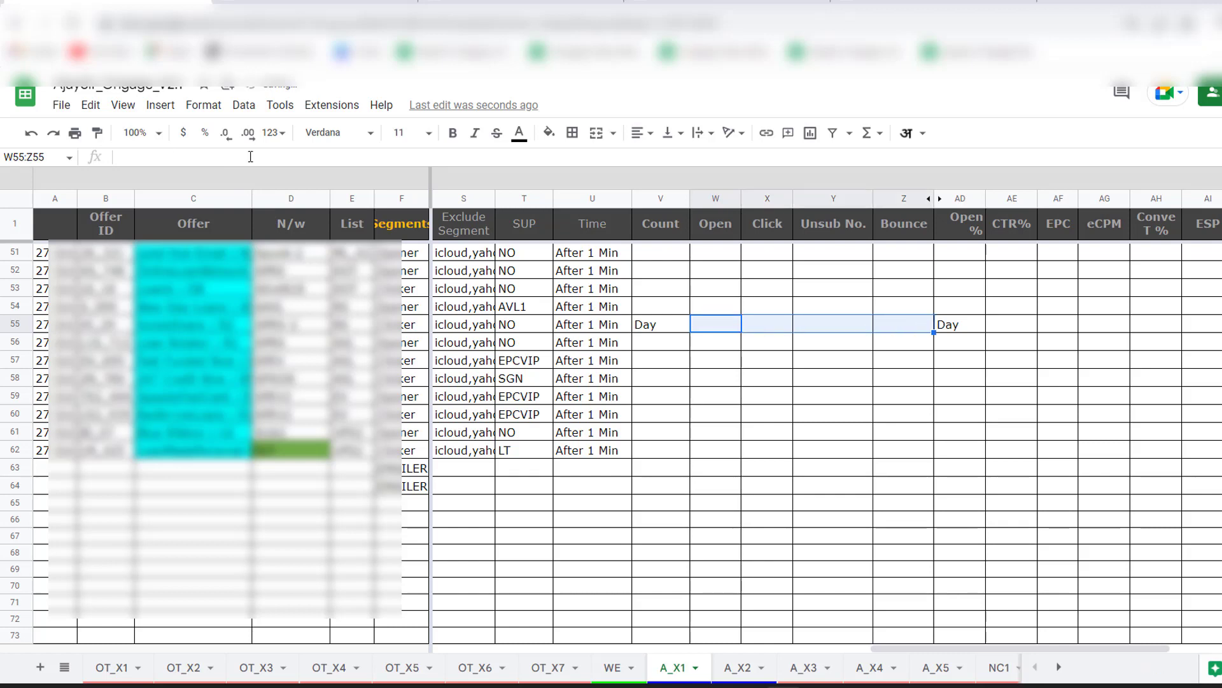
pyautogui.click(953, 329)
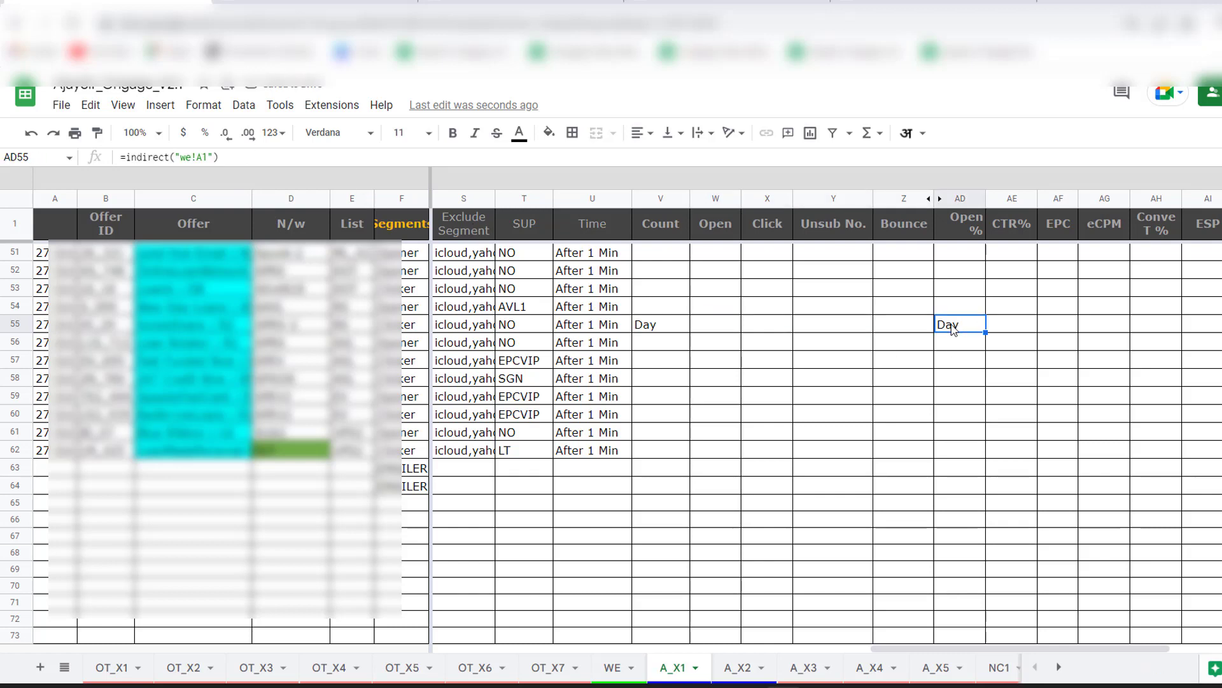
# Move the cell reference outside the quotes in V55 so that the formula reads =indirect("we!"&A1).
pyautogui.click(658, 329)
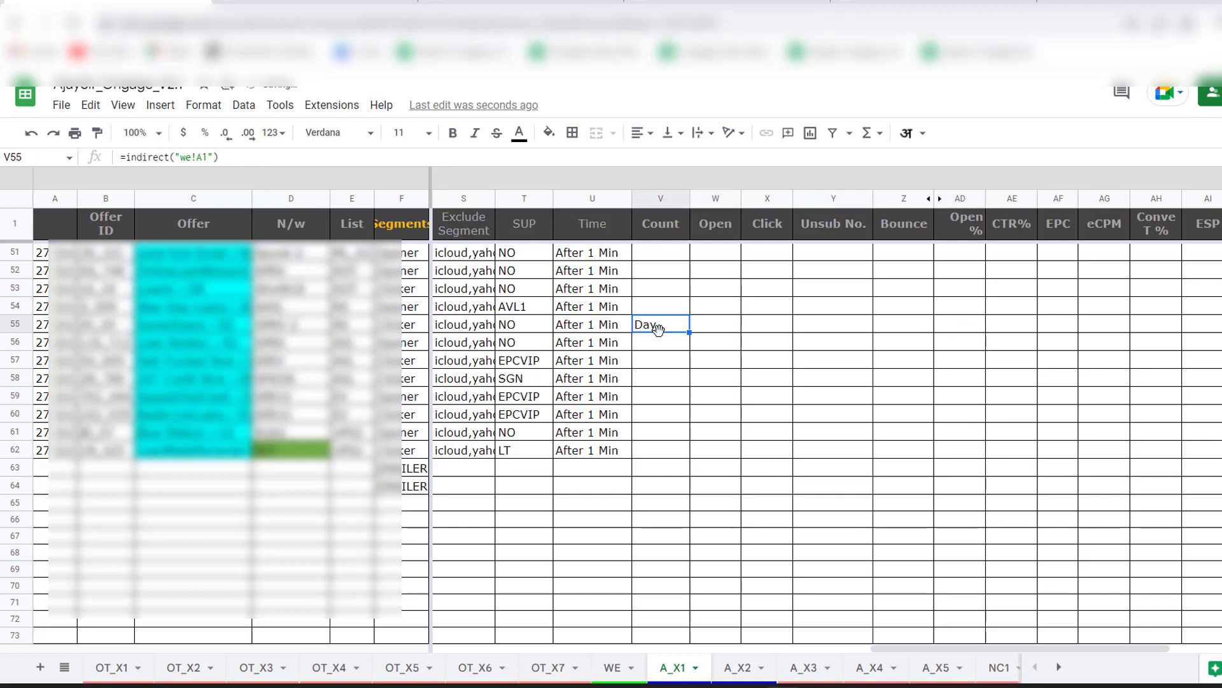
pyautogui.click(238, 168)
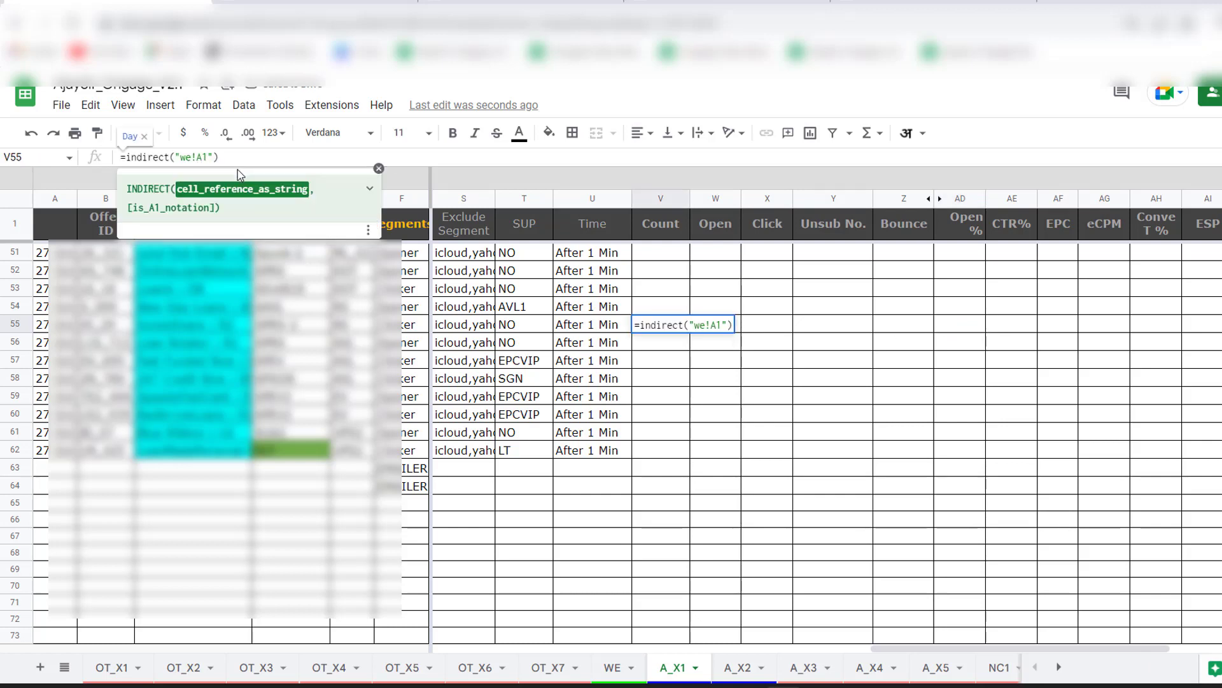
pyautogui.press('Left')
pyautogui.press('Left')
pyautogui.press('BackSpace')
pyautogui.press('Right')
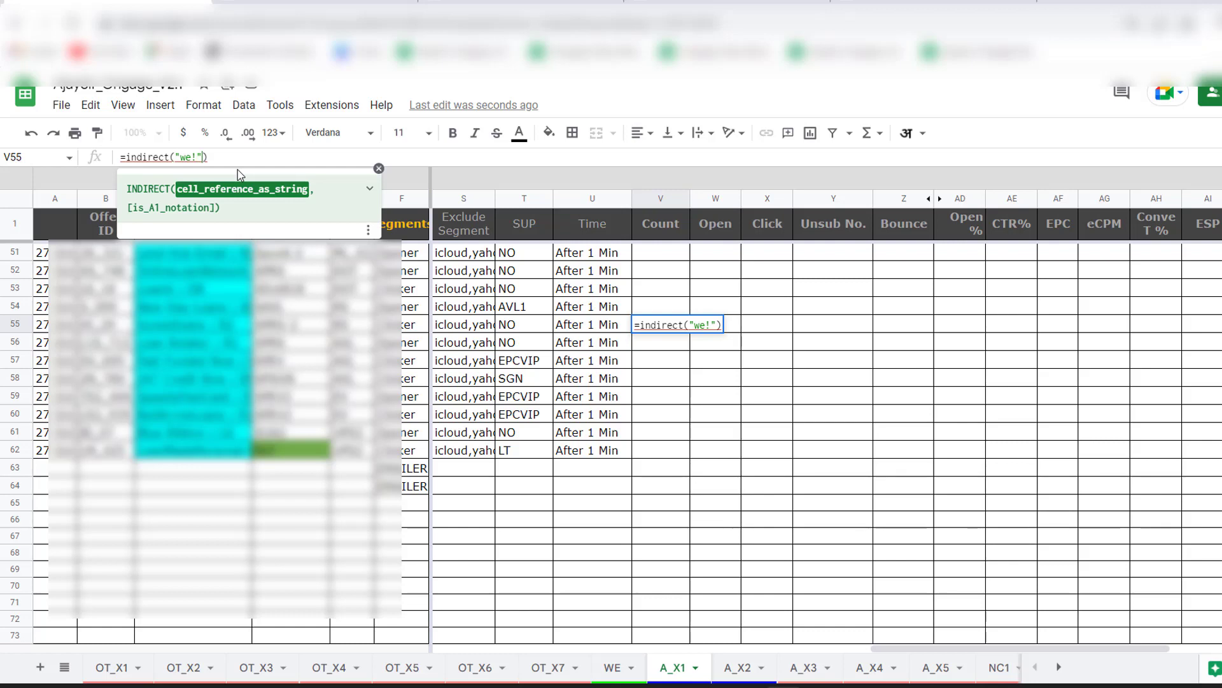
pyautogui.write('&')
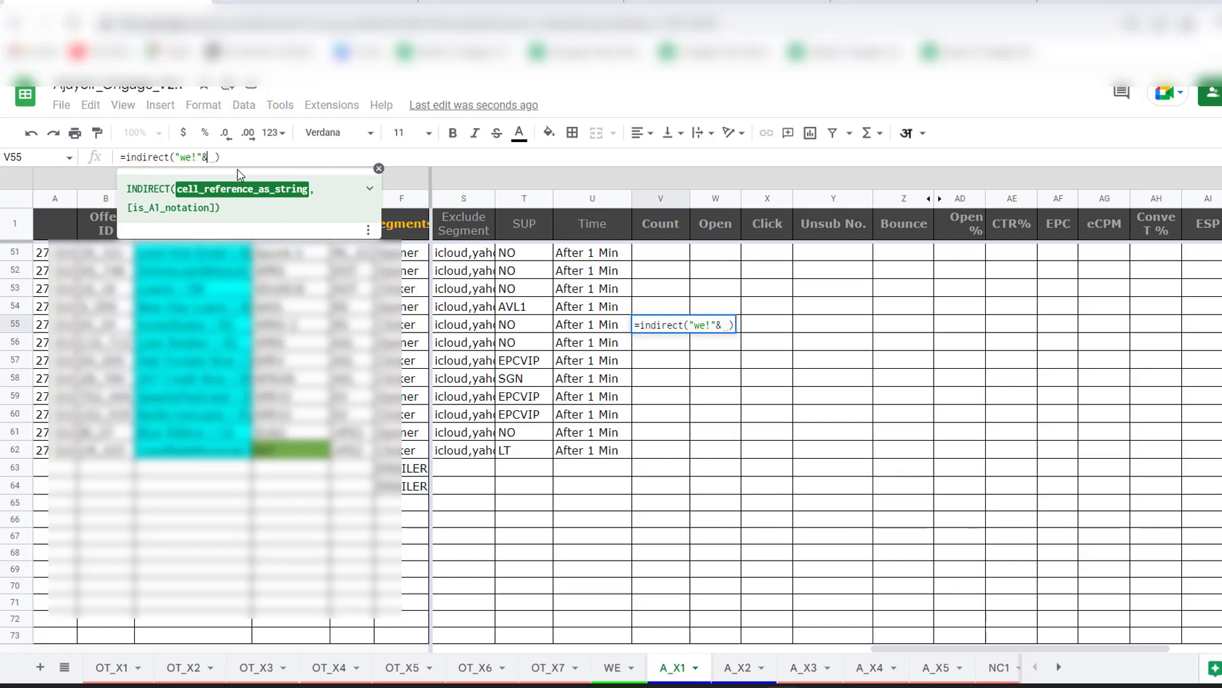
pyautogui.write('a1')
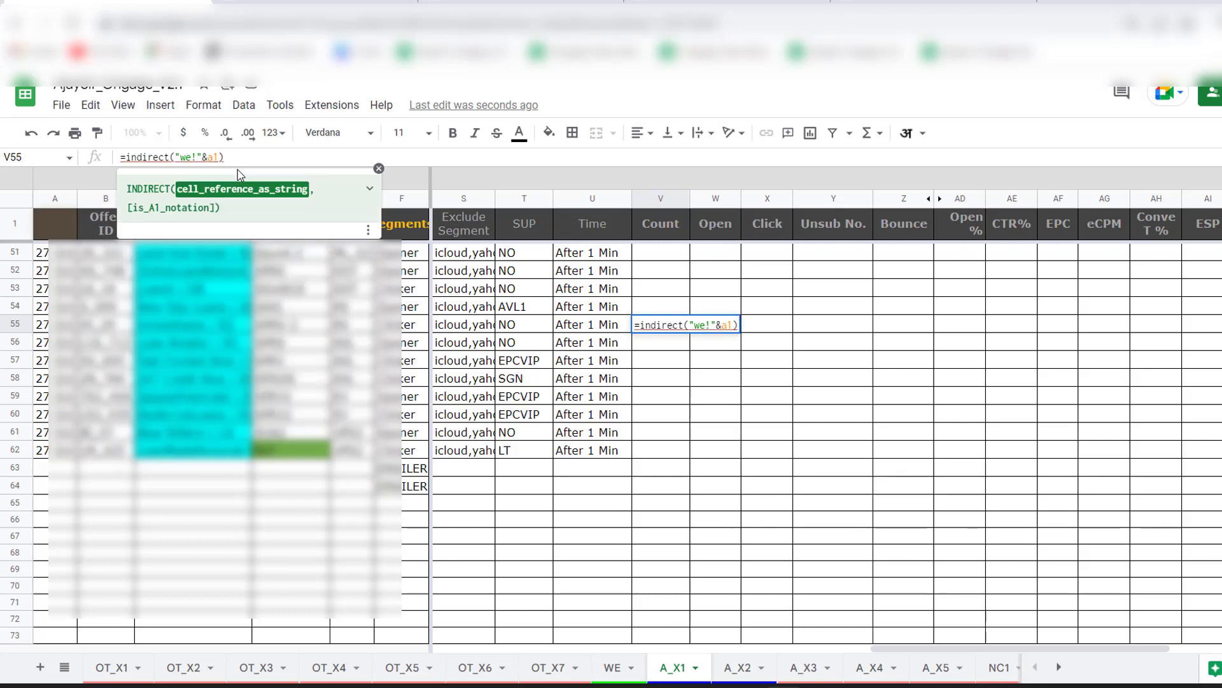
pyautogui.press('Return')
pyautogui.press('Up')
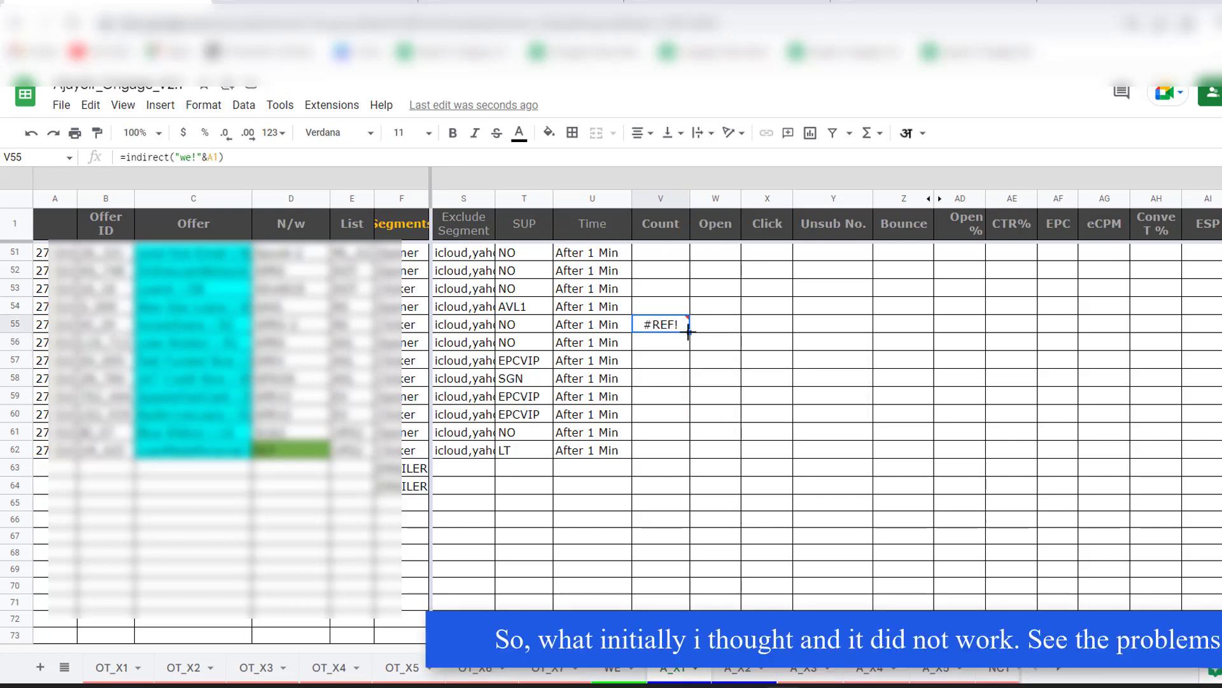
# Fill the V55 formula across to Y55 and inspect the references in the copies in W55 and X55.
pyautogui.moveTo(690, 331); pyautogui.dragTo(827, 327)
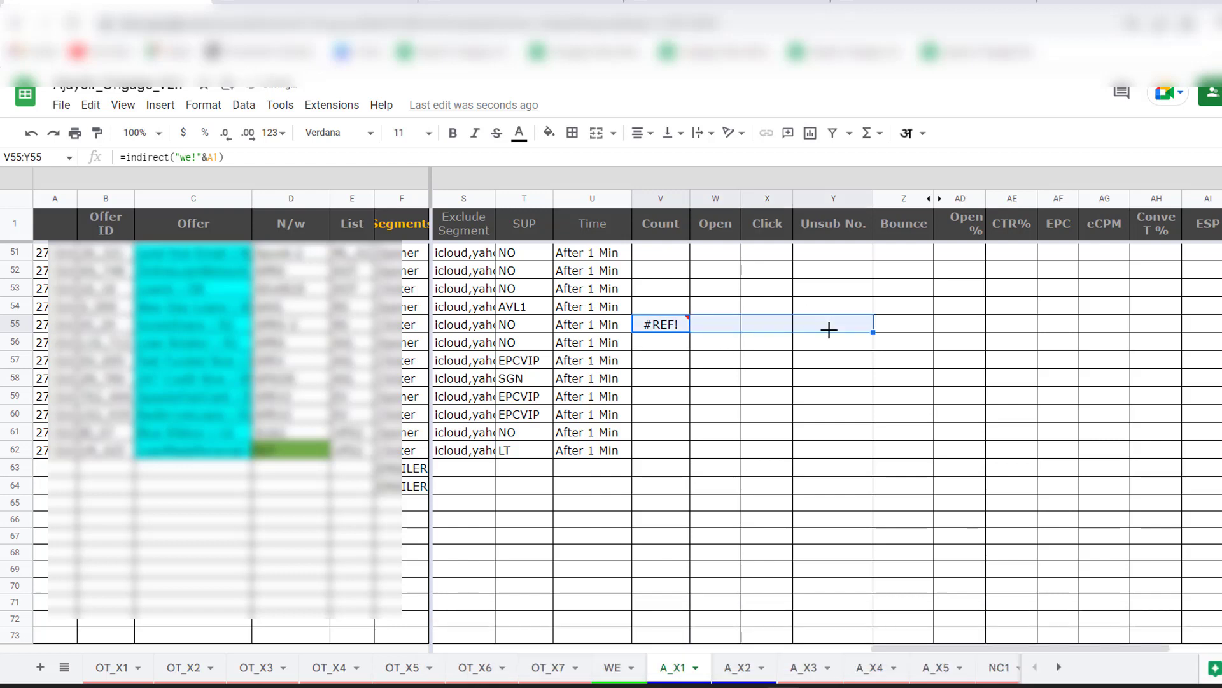
pyautogui.click(718, 333)
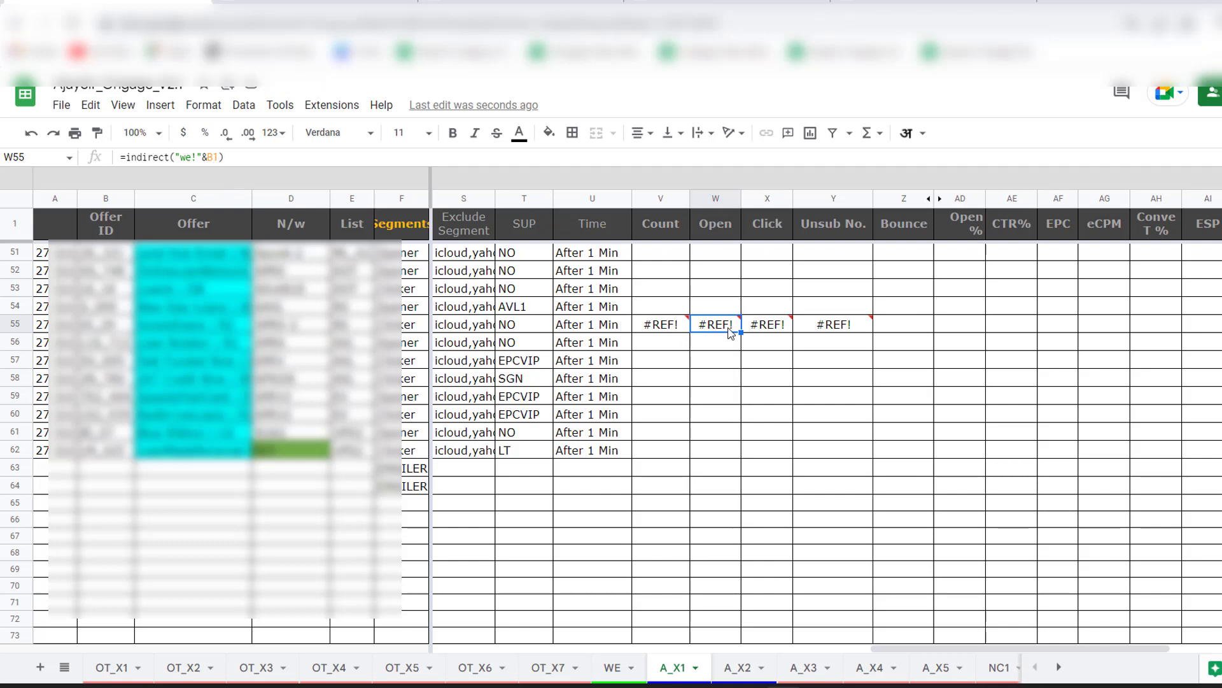
pyautogui.click(774, 335)
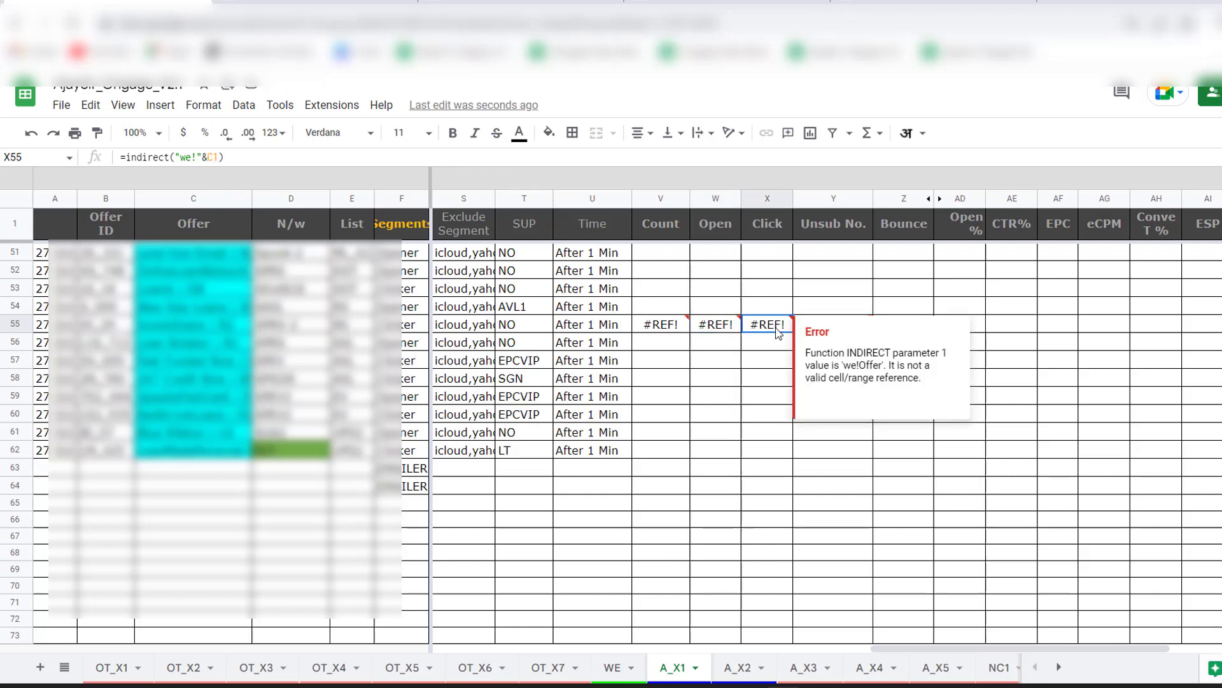
pyautogui.click(201, 158)
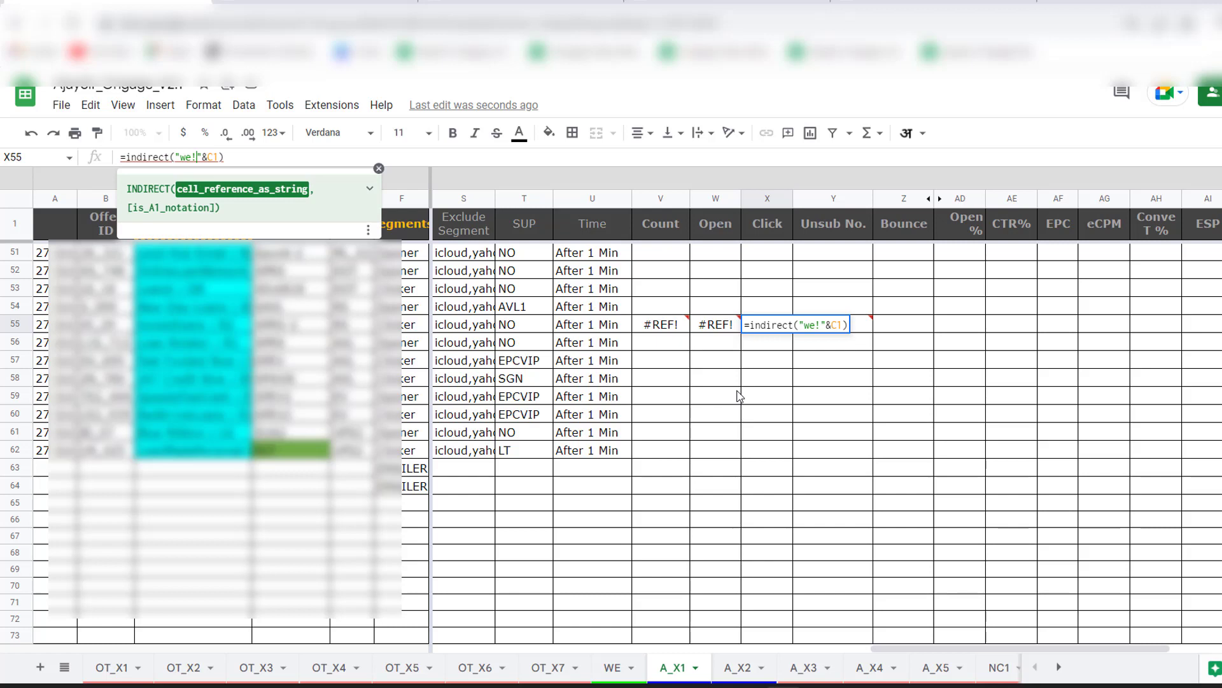
pyautogui.press('Escape')
# Clear the copied formulas from W55:Y55.
pyautogui.press('Left')
pyautogui.hotkey('shift', 'Right')
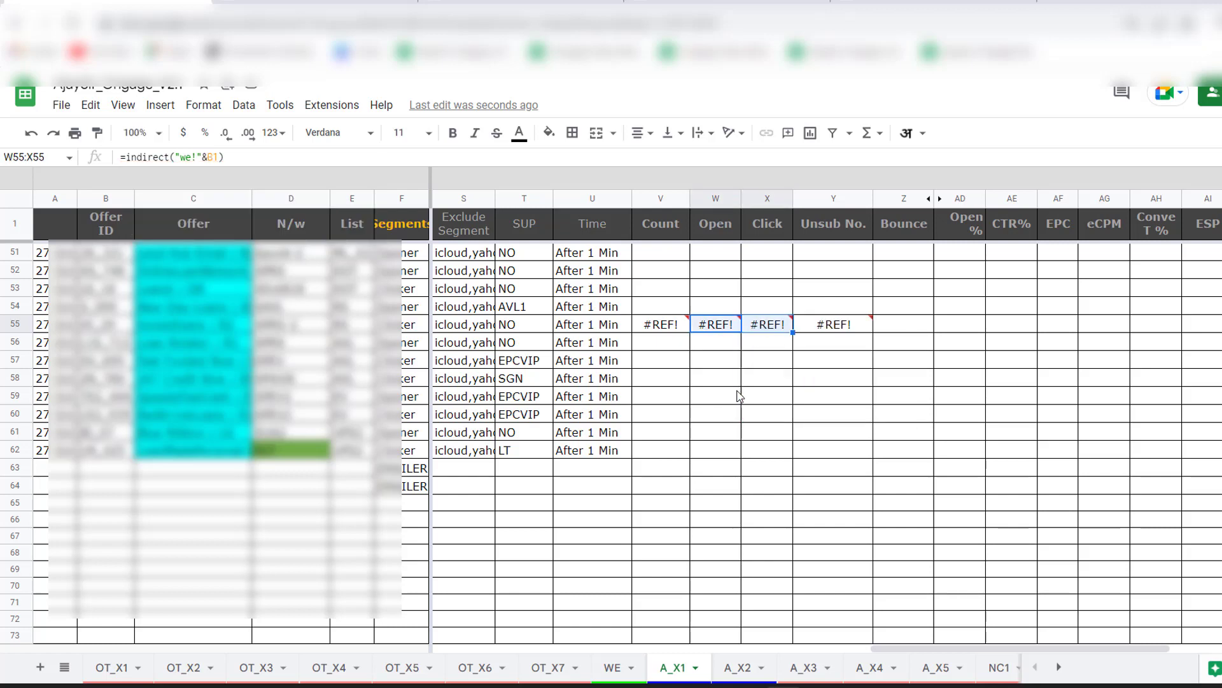
pyautogui.hotkey('shift', 'Right')
pyautogui.press('Delete')
pyautogui.press('Left')
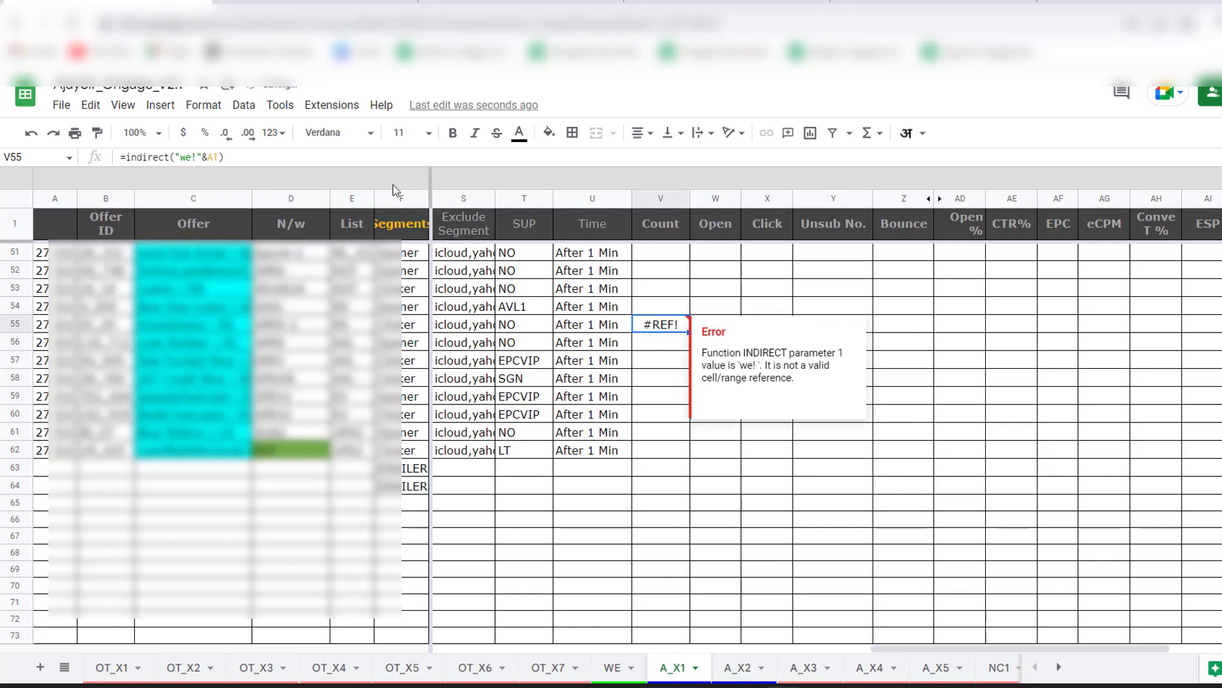
# Remove the argument from the formula in V55 so that it reads =indirect().
pyautogui.click(244, 158)
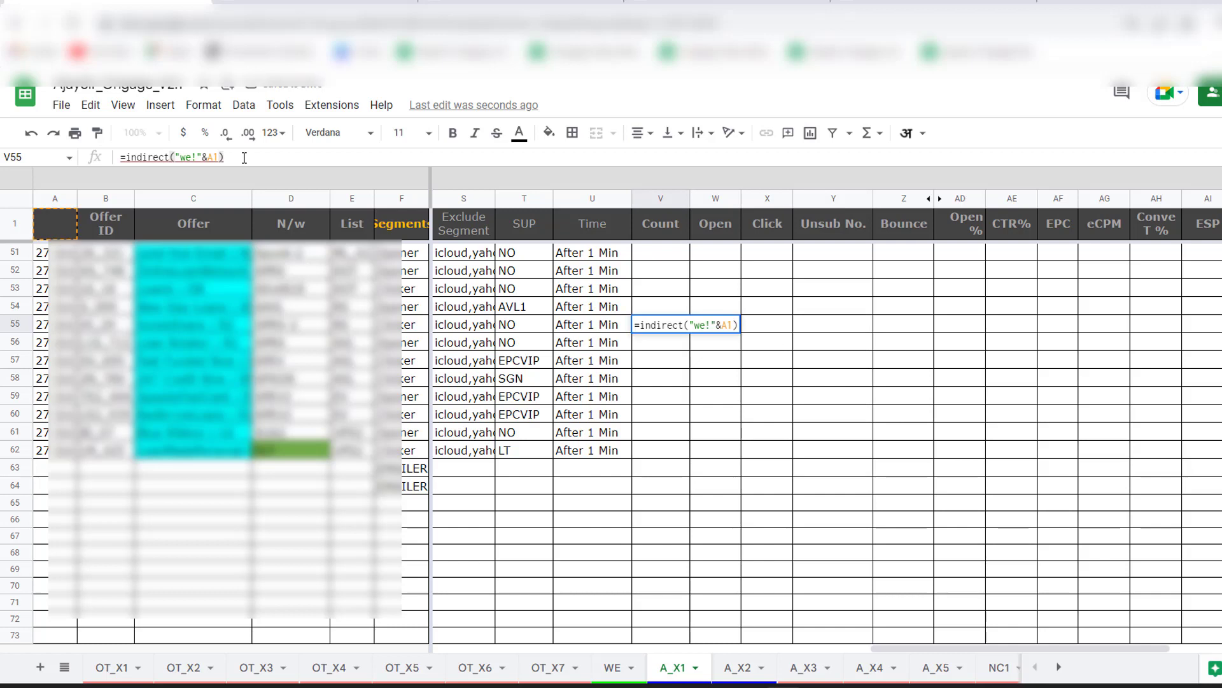
pyautogui.press('BackSpace')
pyautogui.press('BackSpace')
pyautogui.press('BackSpace')
pyautogui.press('BackSpace')
pyautogui.press('BackSpace')
pyautogui.press('BackSpace')
pyautogui.press('BackSpace')
pyautogui.press('BackSpace')
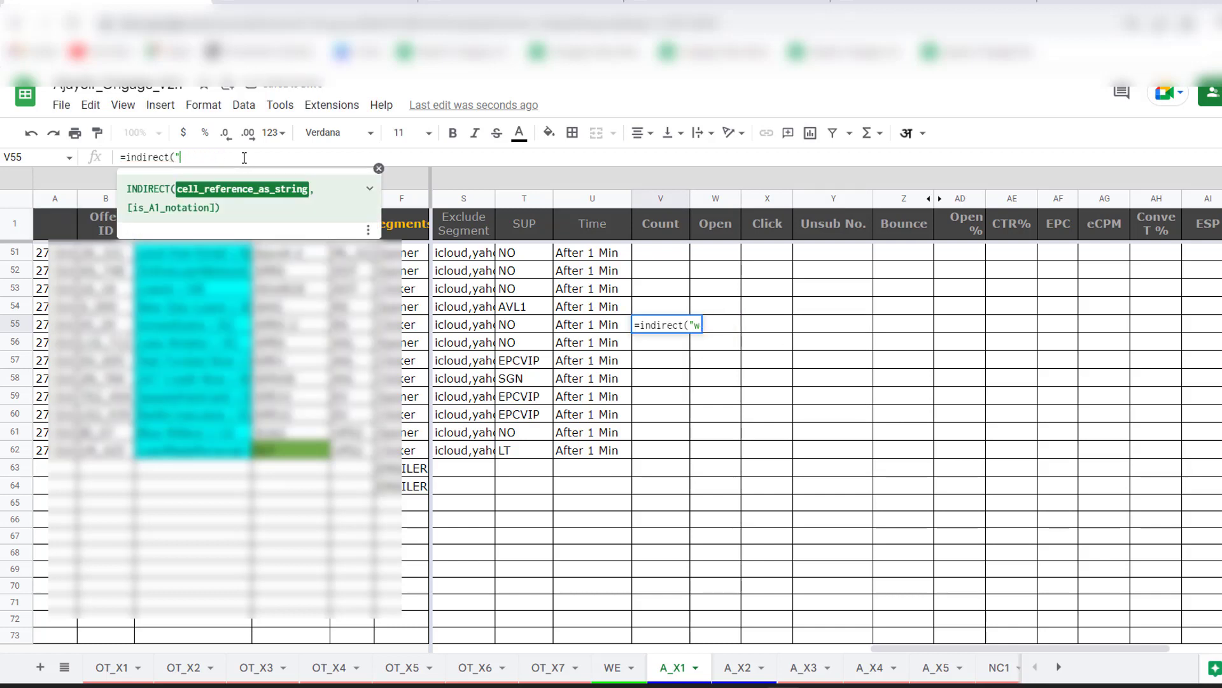
pyautogui.press('BackSpace')
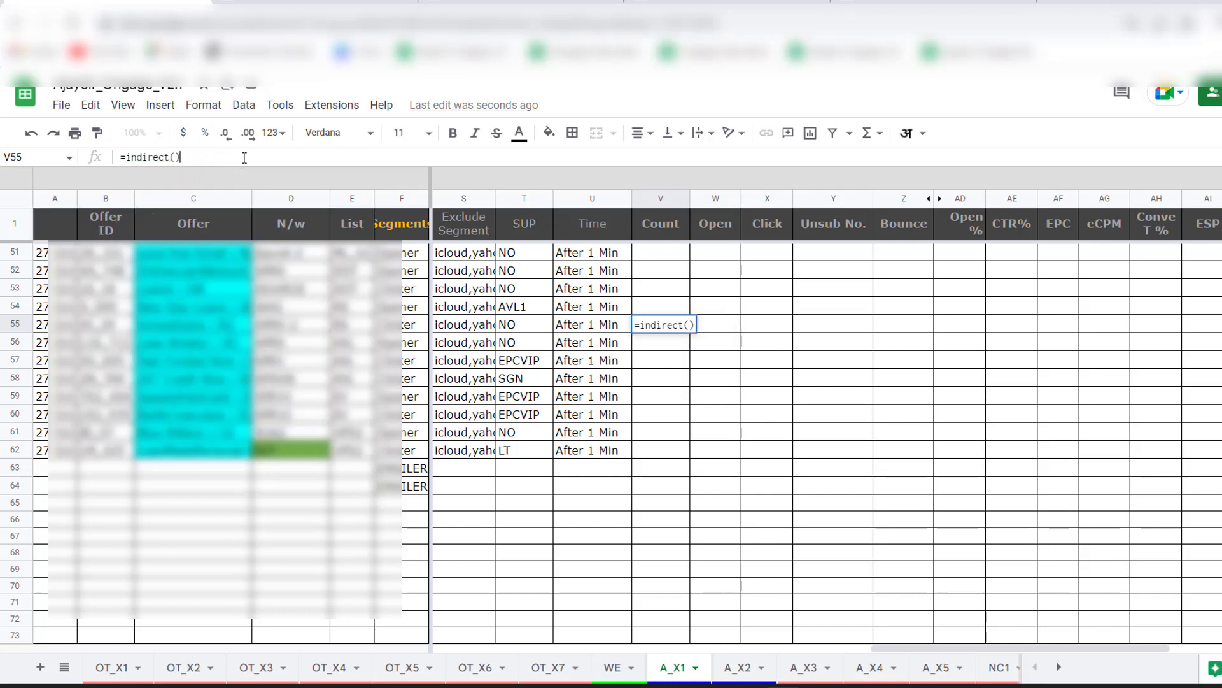
pyautogui.press('Return')
# Enter the text a1 in the helper cell AE55.
pyautogui.click(1034, 328)
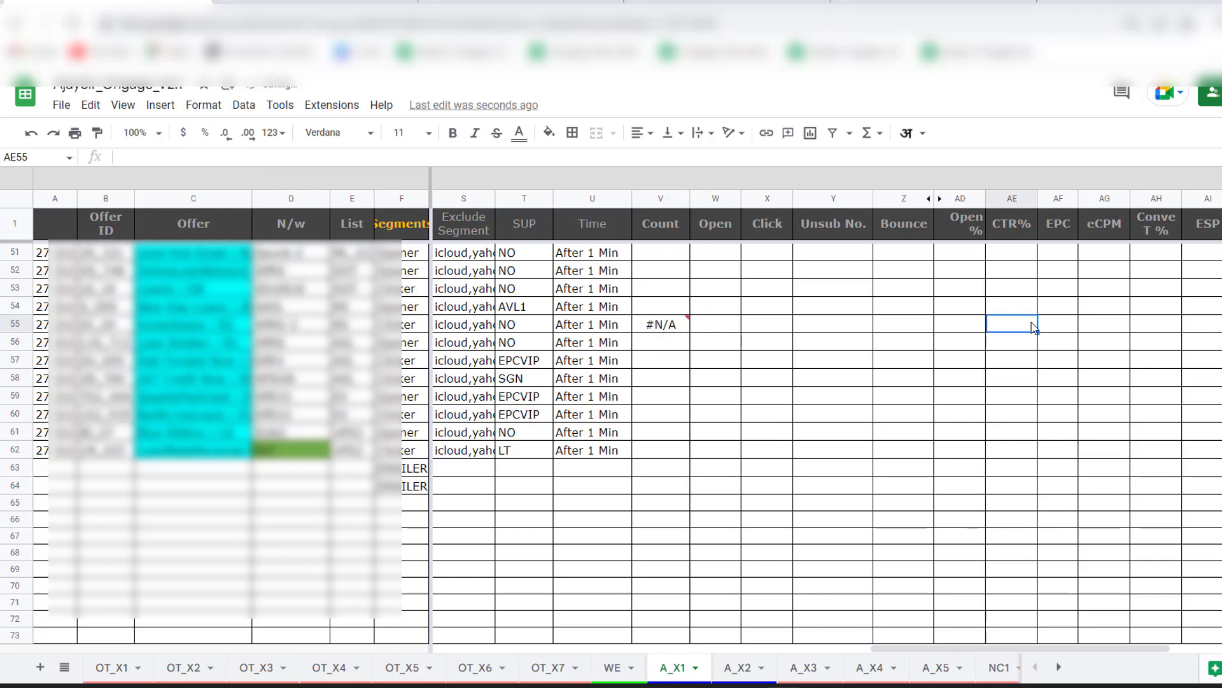
pyautogui.write('a1')
pyautogui.press('Return')
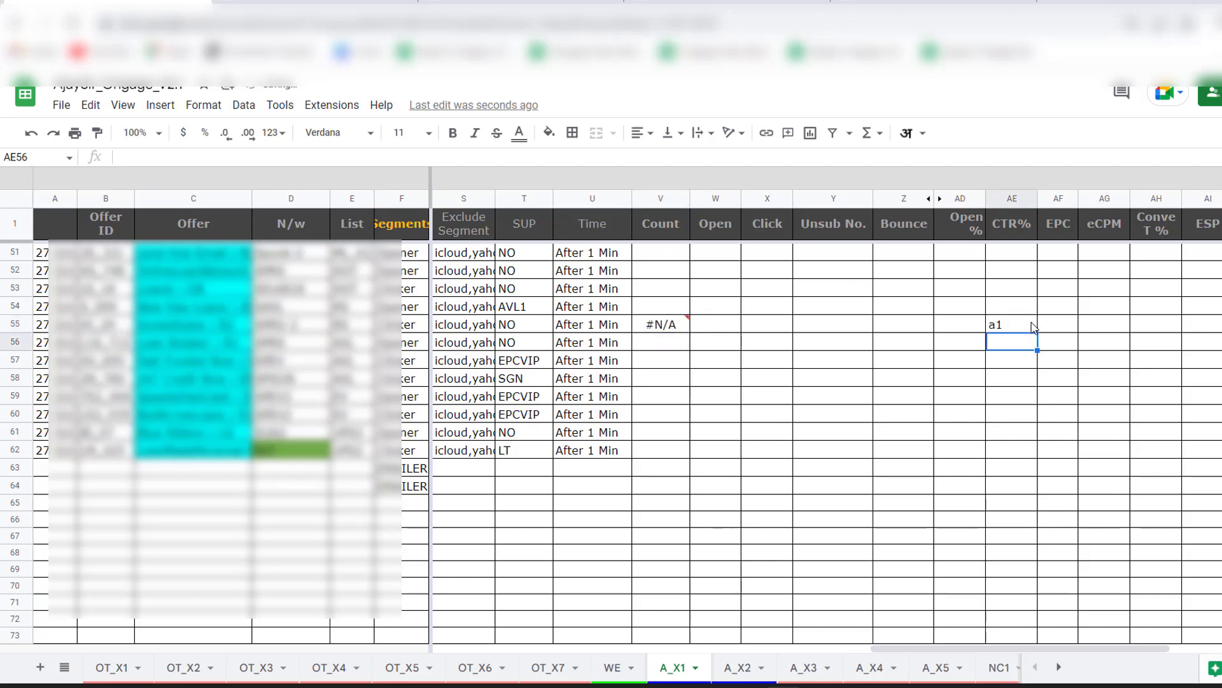
# Point the INDIRECT formula in V55 to the helper cell so that it reads =indirect(AE55).
pyautogui.click(663, 328)
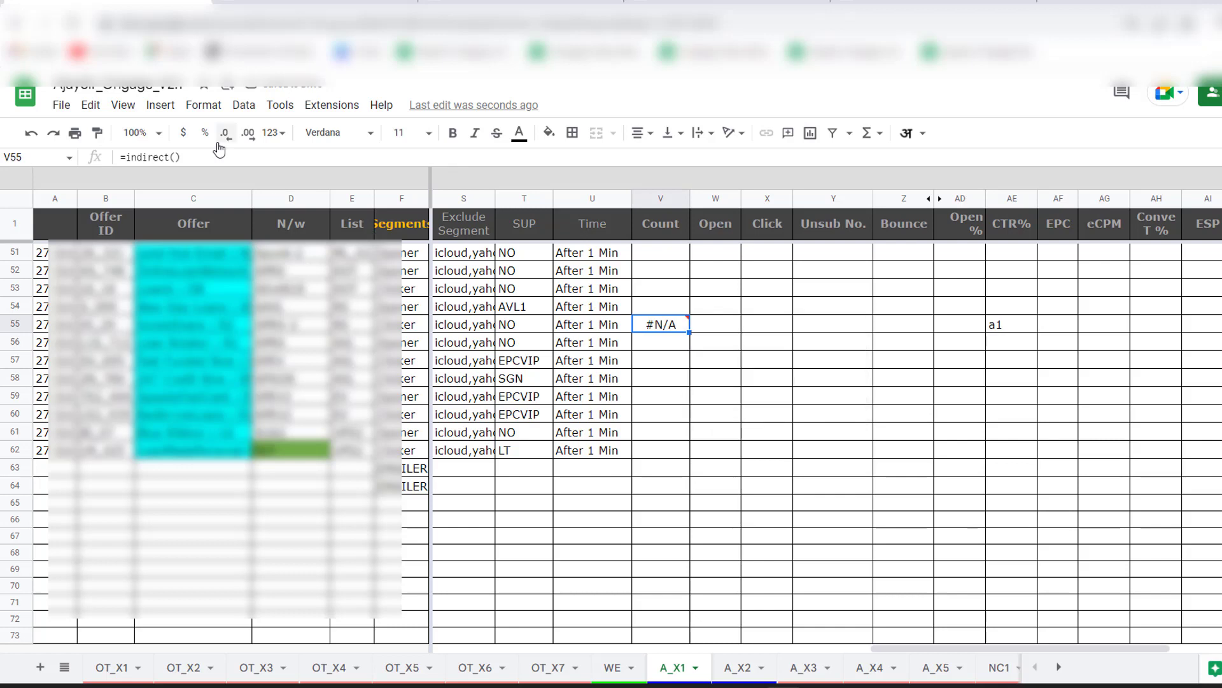
pyautogui.click(307, 158)
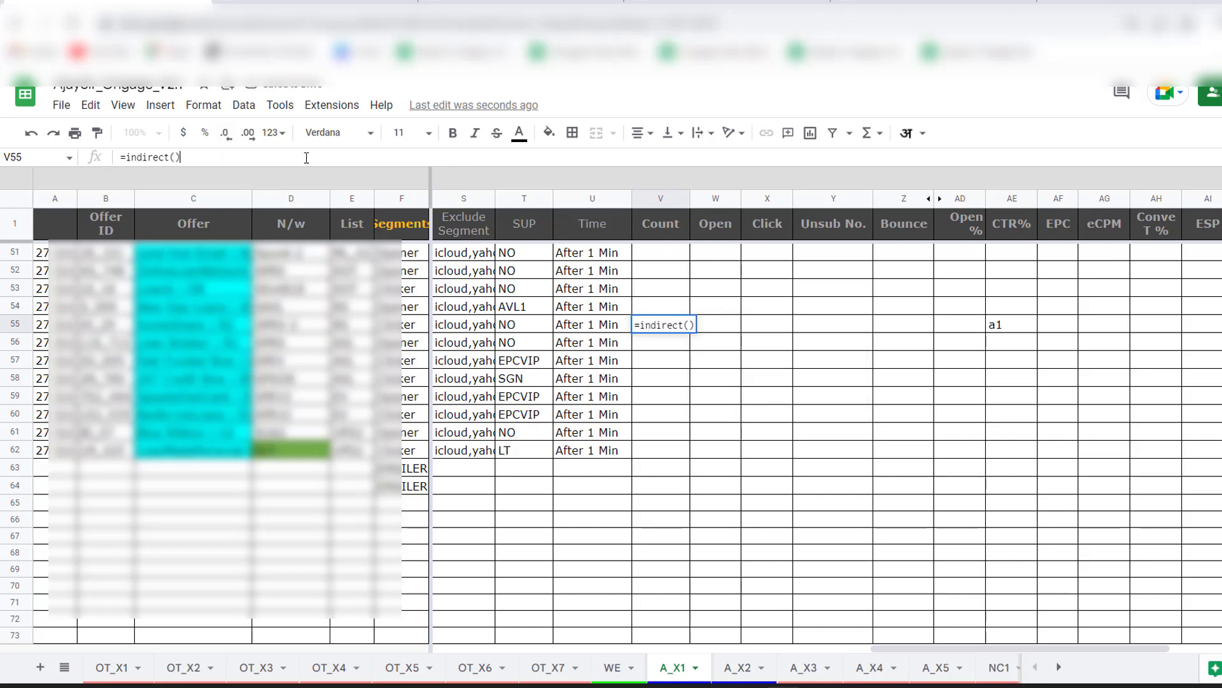
pyautogui.press('BackSpace')
pyautogui.click(1008, 329)
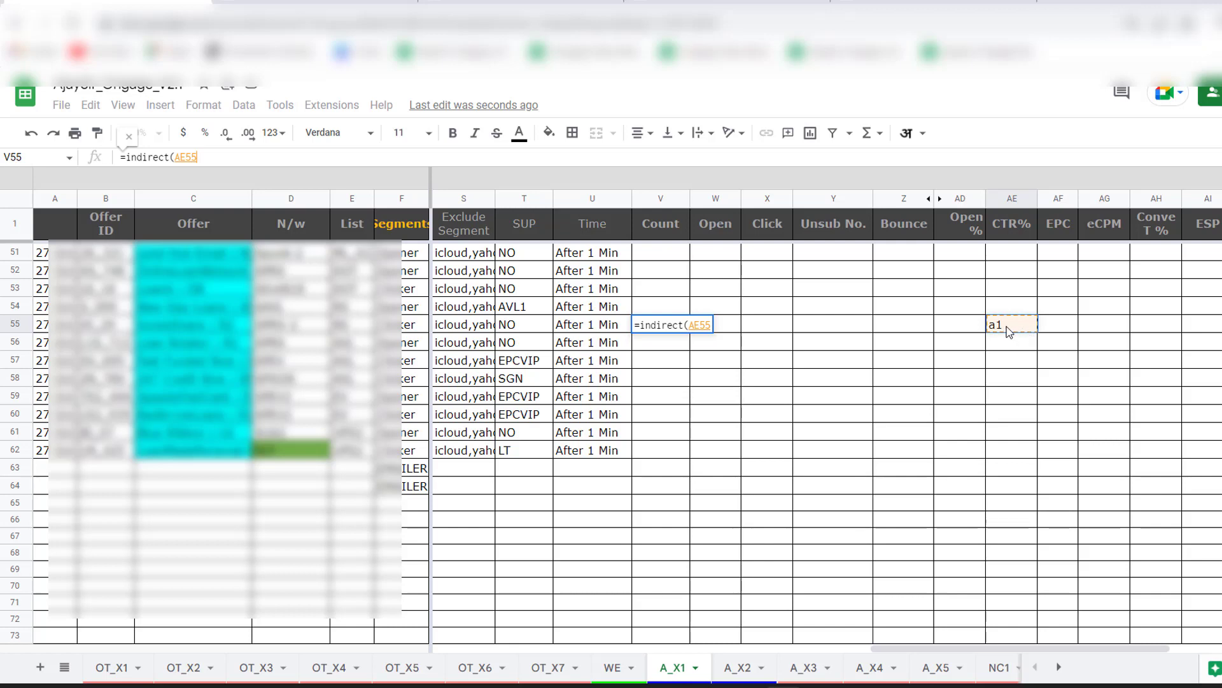
pyautogui.write(')')
pyautogui.press('Return')
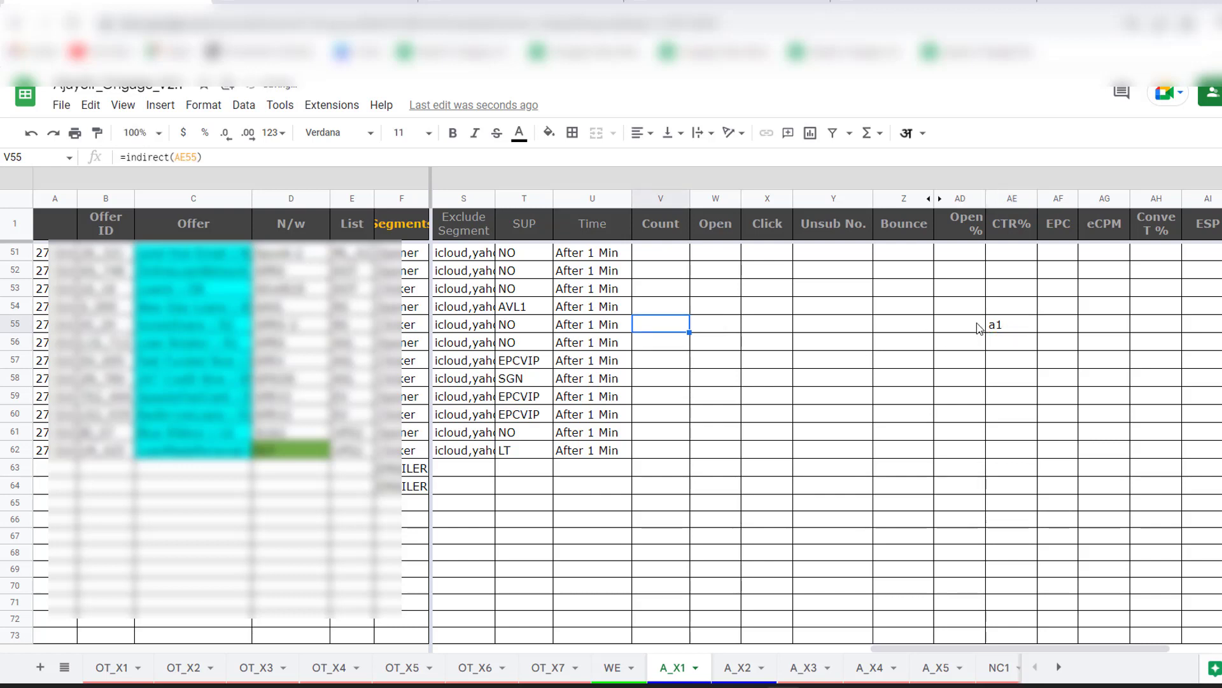
# Change the reference text in AE55 to a62.
pyautogui.click(1022, 332)
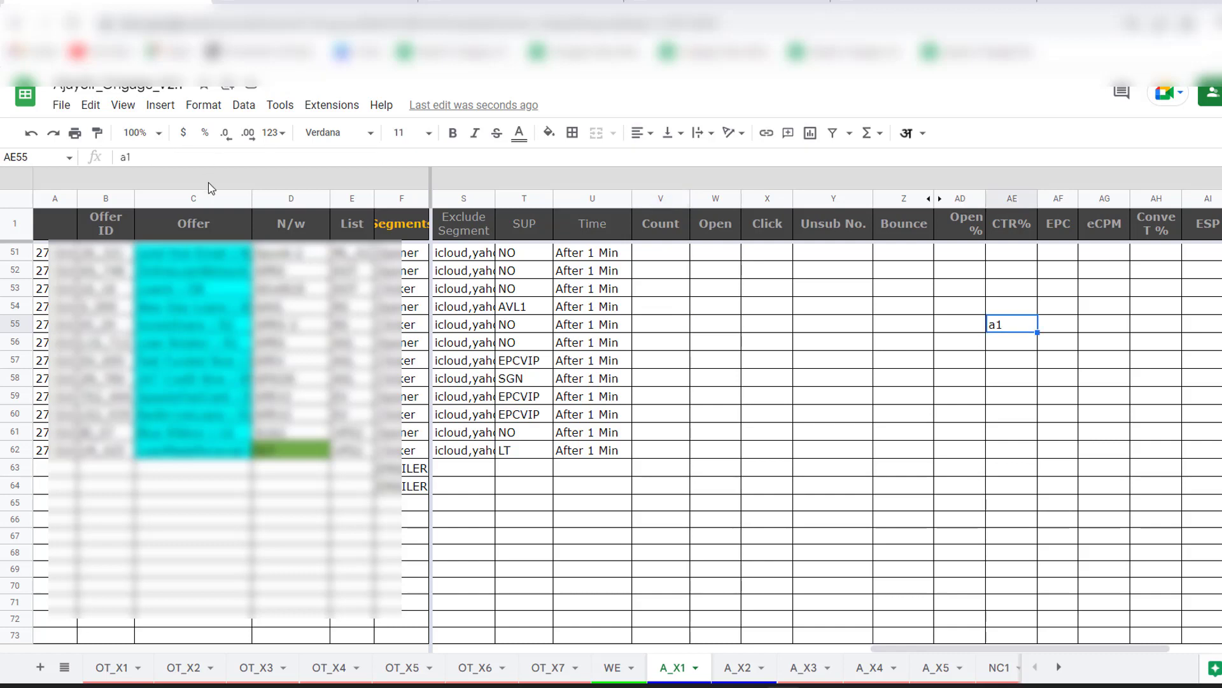
pyautogui.click(186, 159)
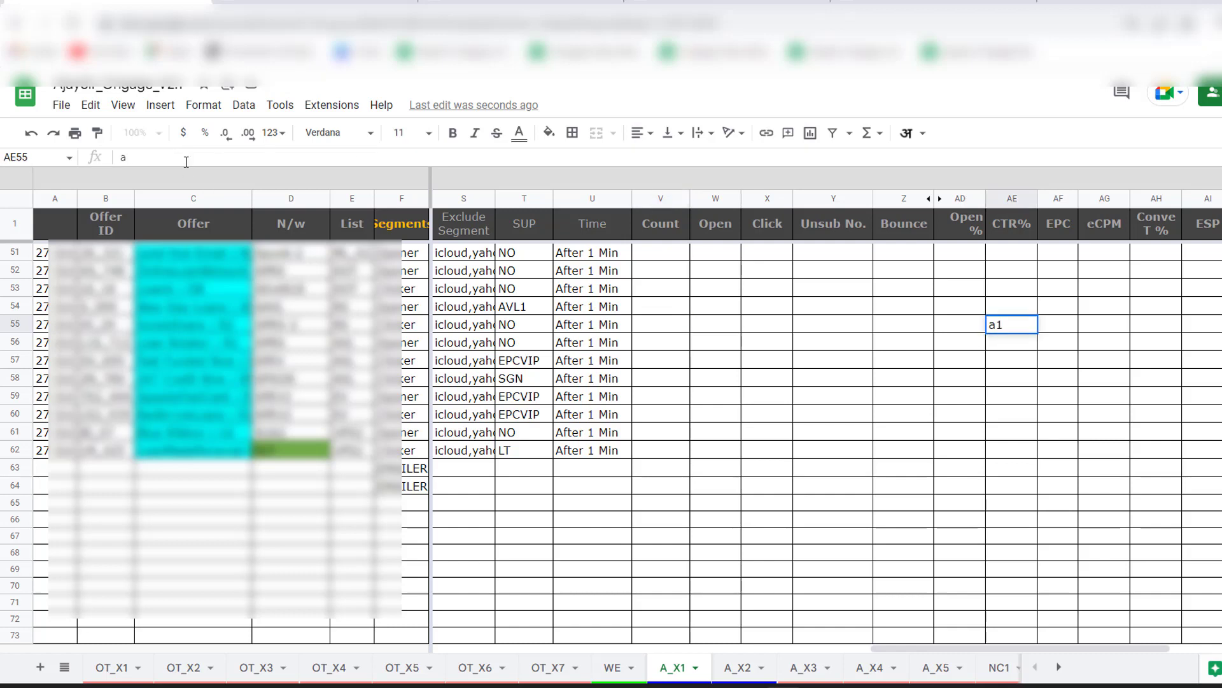
pyautogui.write('62')
pyautogui.press('Return')
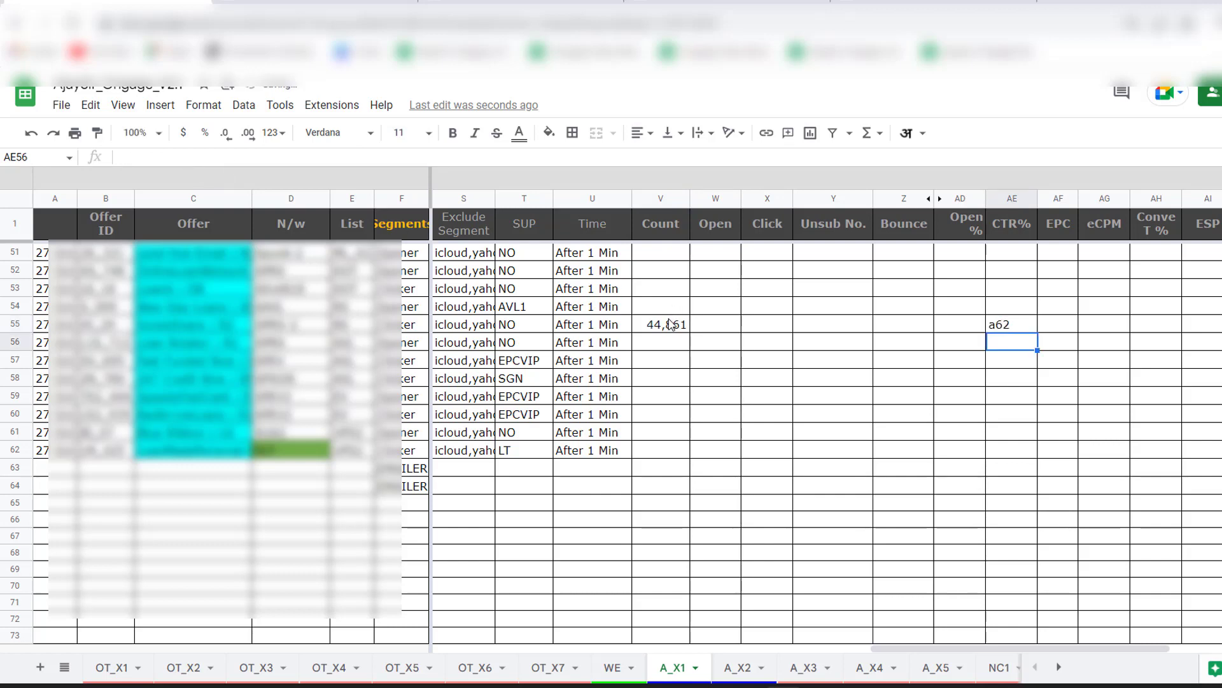
# Change the reference text in AE55 to u62 and compare V55 with cell U62.
pyautogui.click(1006, 331)
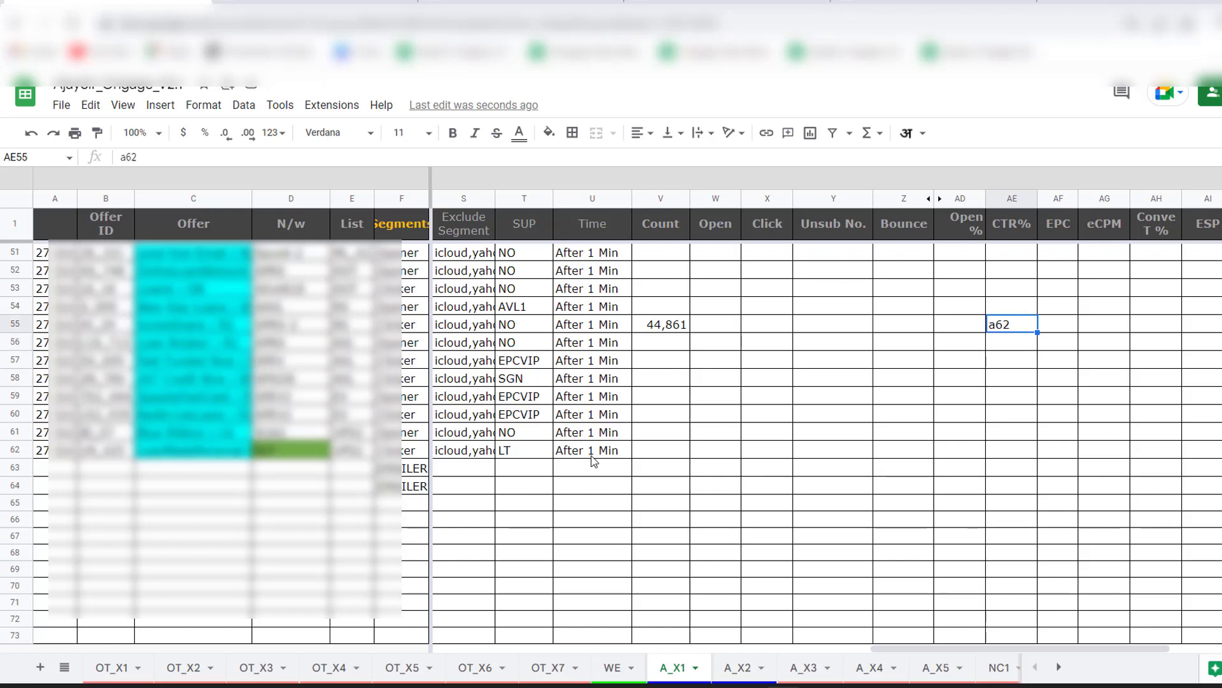
pyautogui.click(125, 159)
pyautogui.press('BackSpace')
pyautogui.write('u')
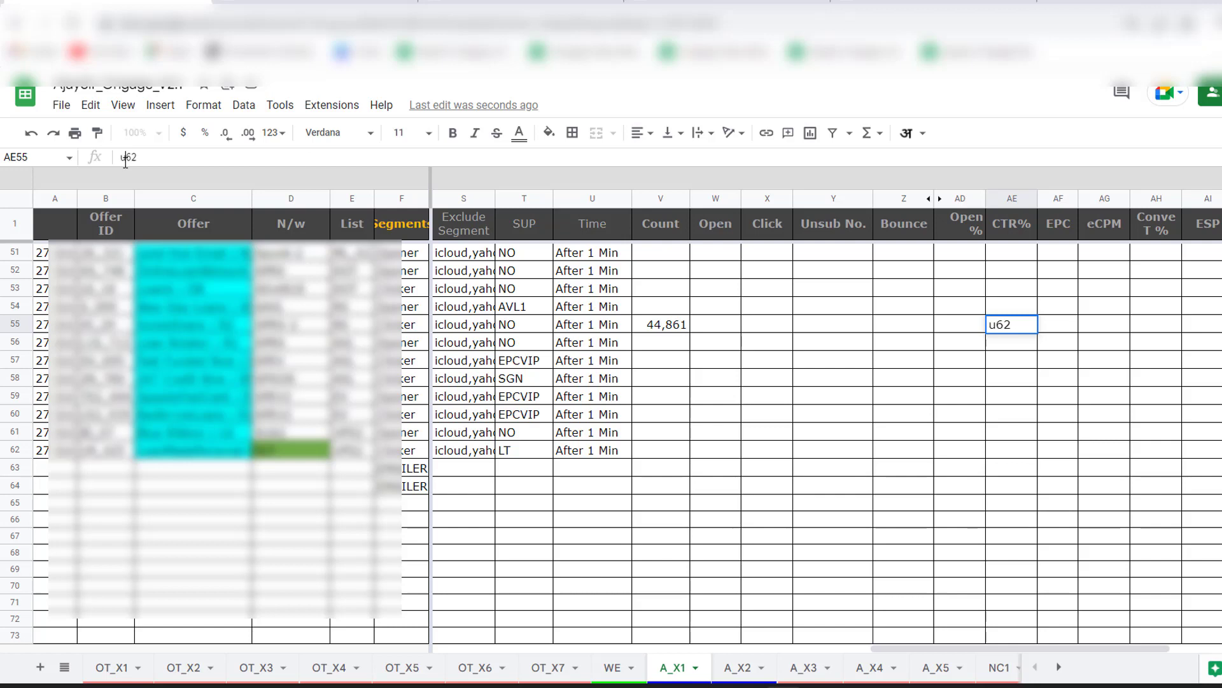
pyautogui.press('Return')
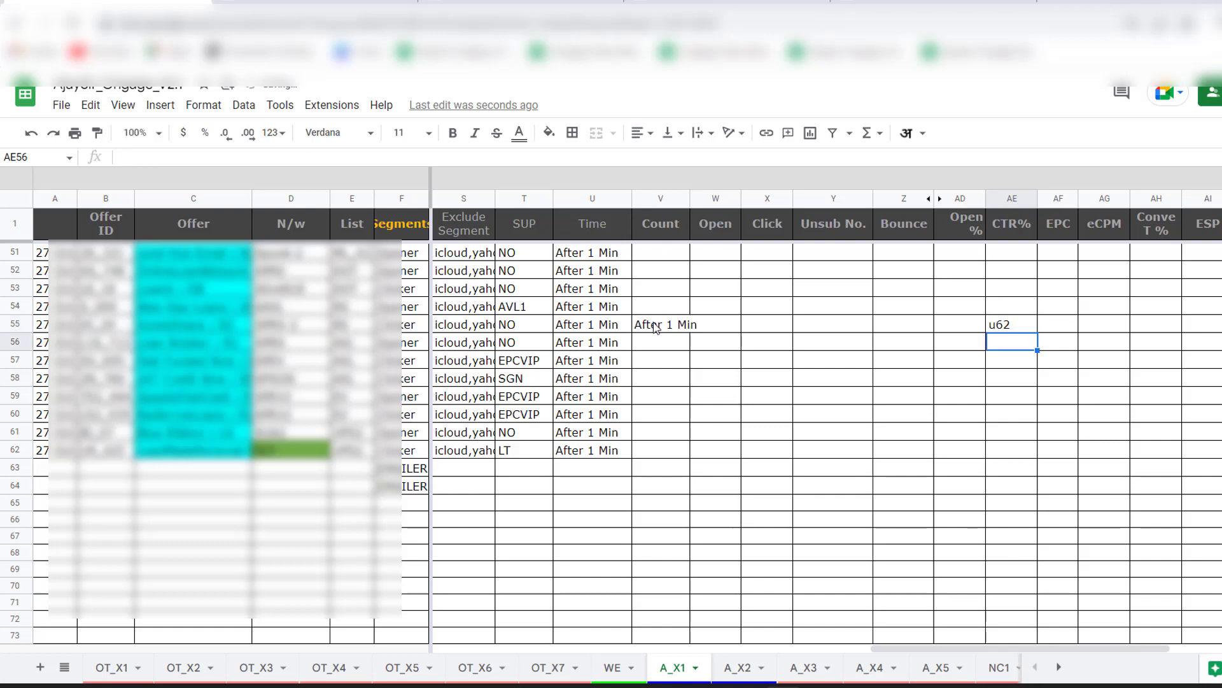
pyautogui.click(655, 326)
pyautogui.click(585, 449)
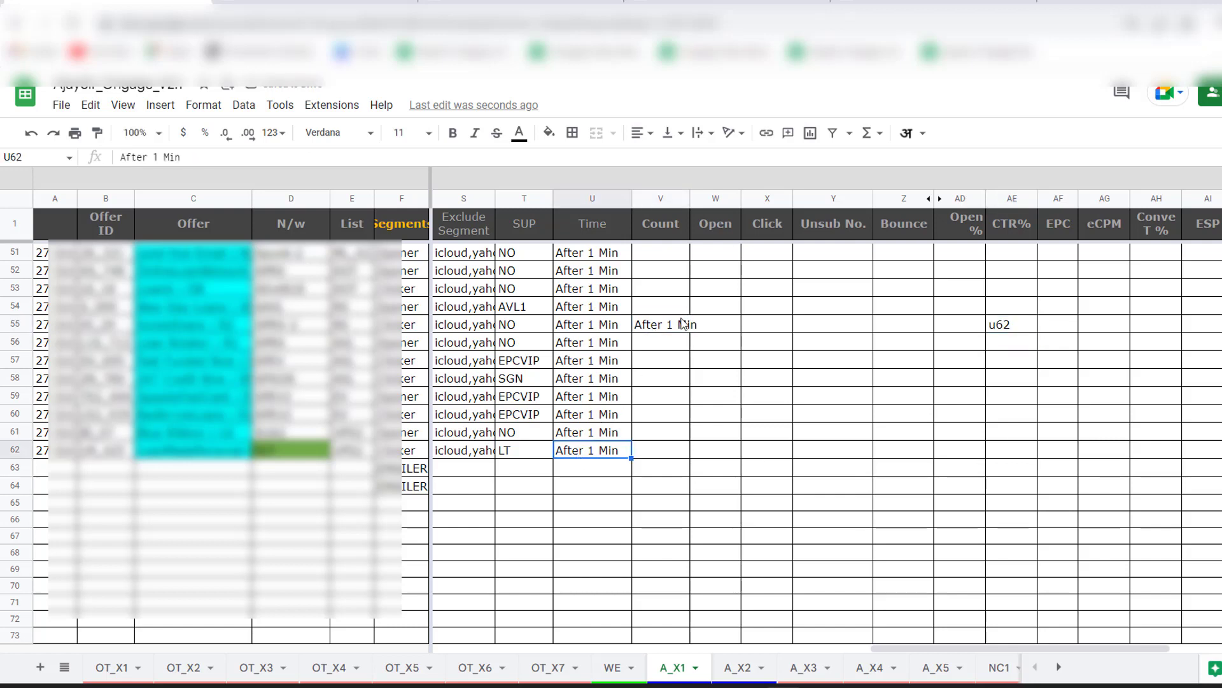
pyautogui.click(667, 332)
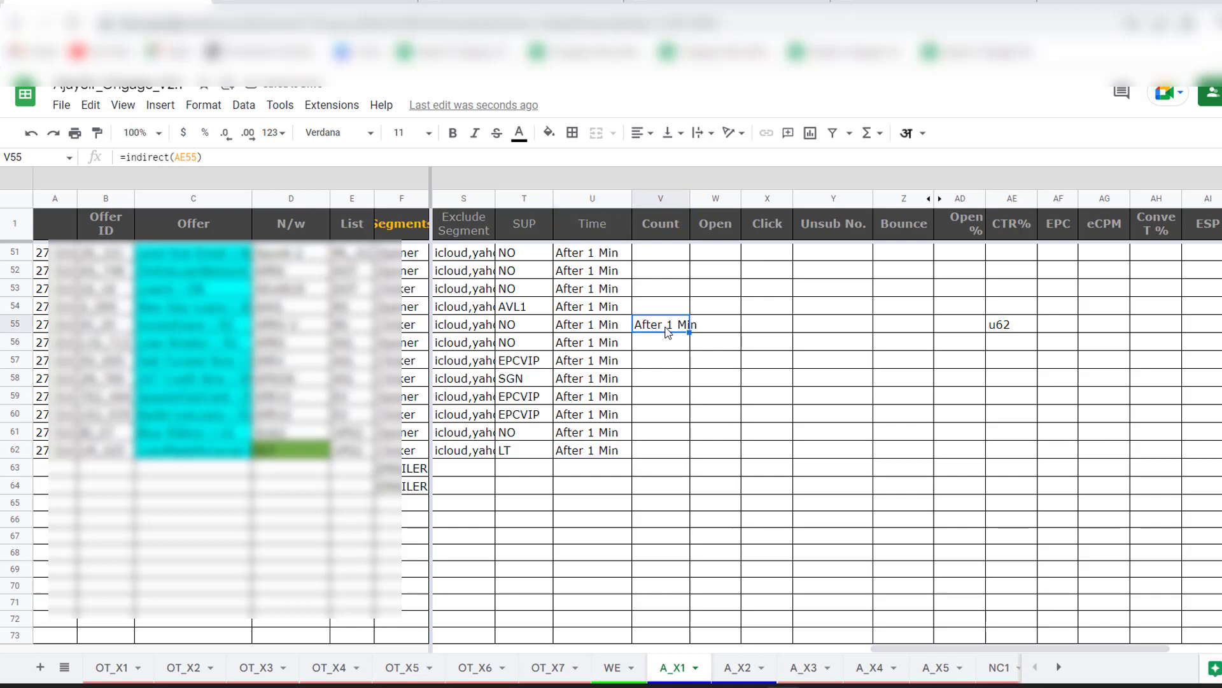
# Examine the INDIRECT formula in V55 and the reference text held in its helper cell AE55.
pyautogui.click(179, 156)
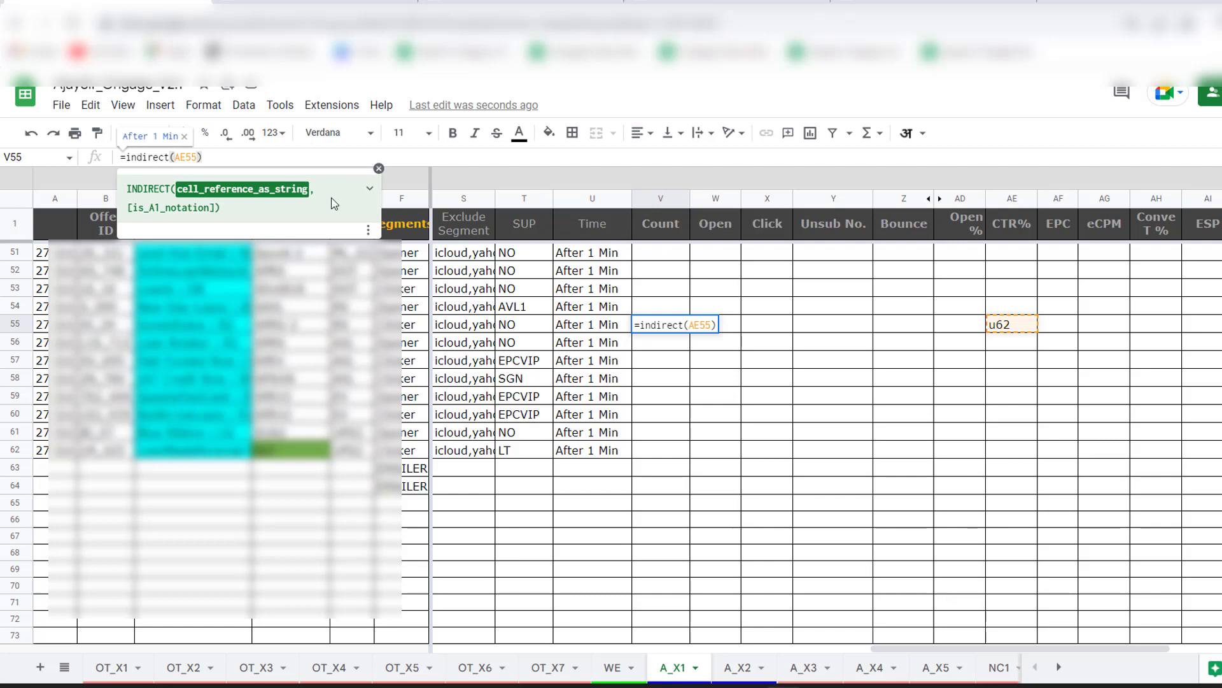
pyautogui.press('Return')
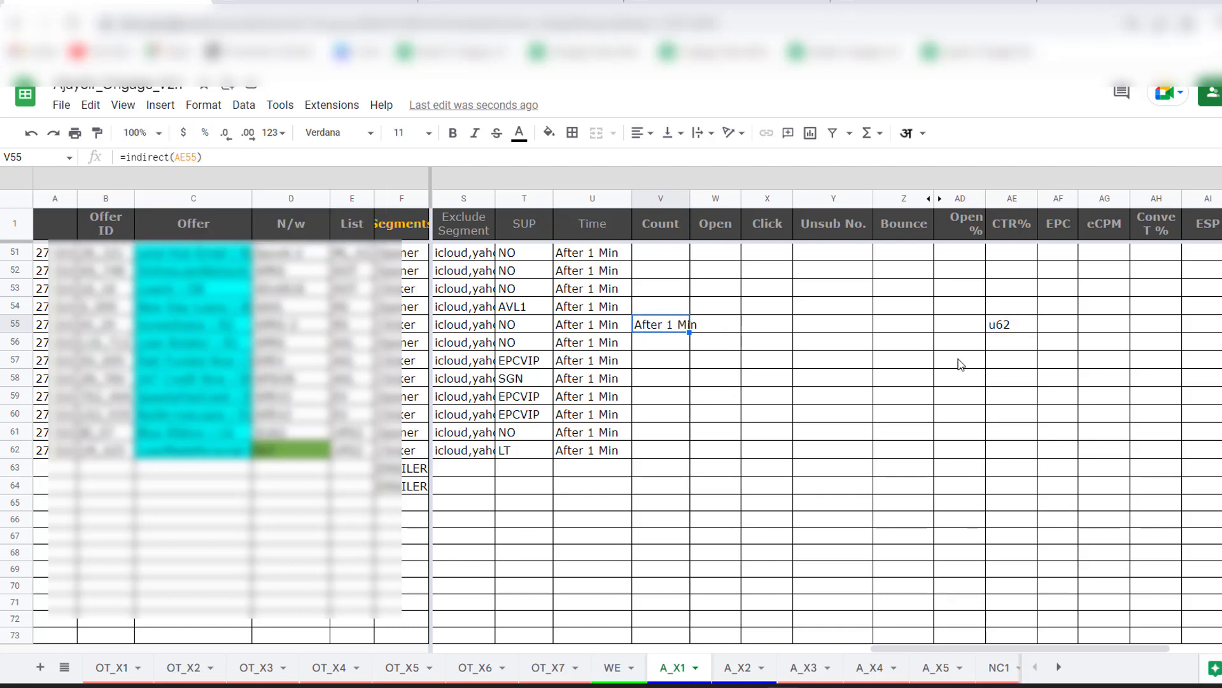
pyautogui.click(1010, 326)
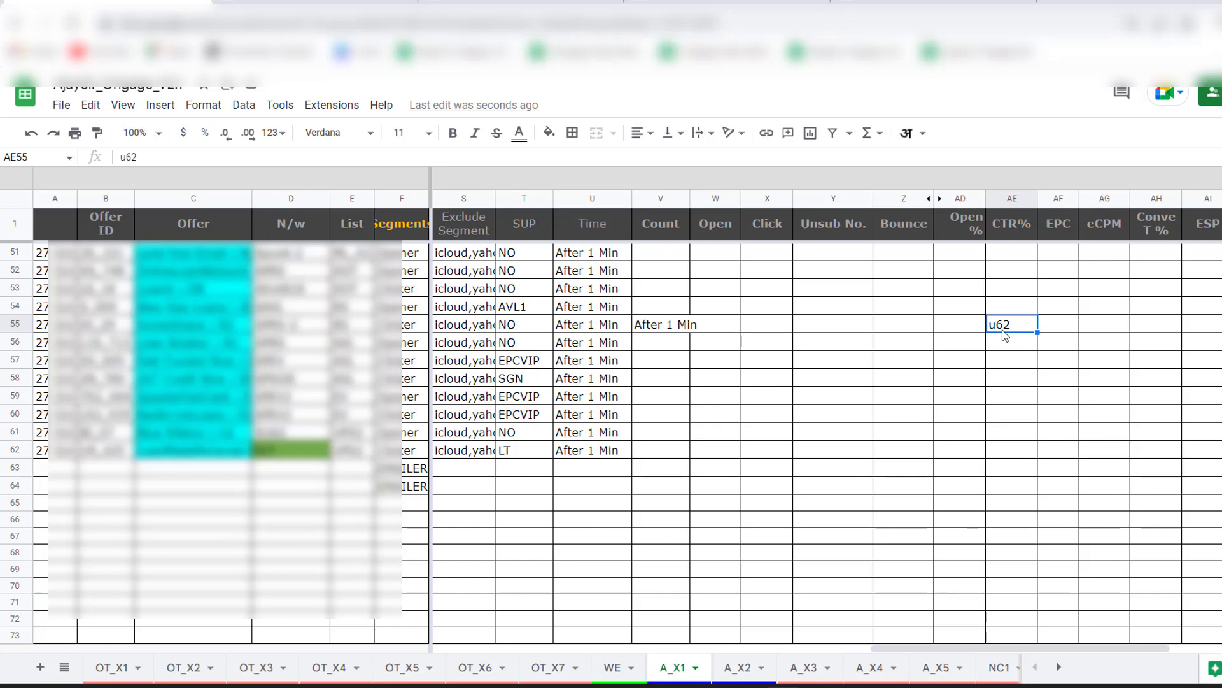
# Put the reference in V55's formula in quotation marks so it reads =indirect("AE55"), and compare V55 with AE55.
pyautogui.click(663, 329)
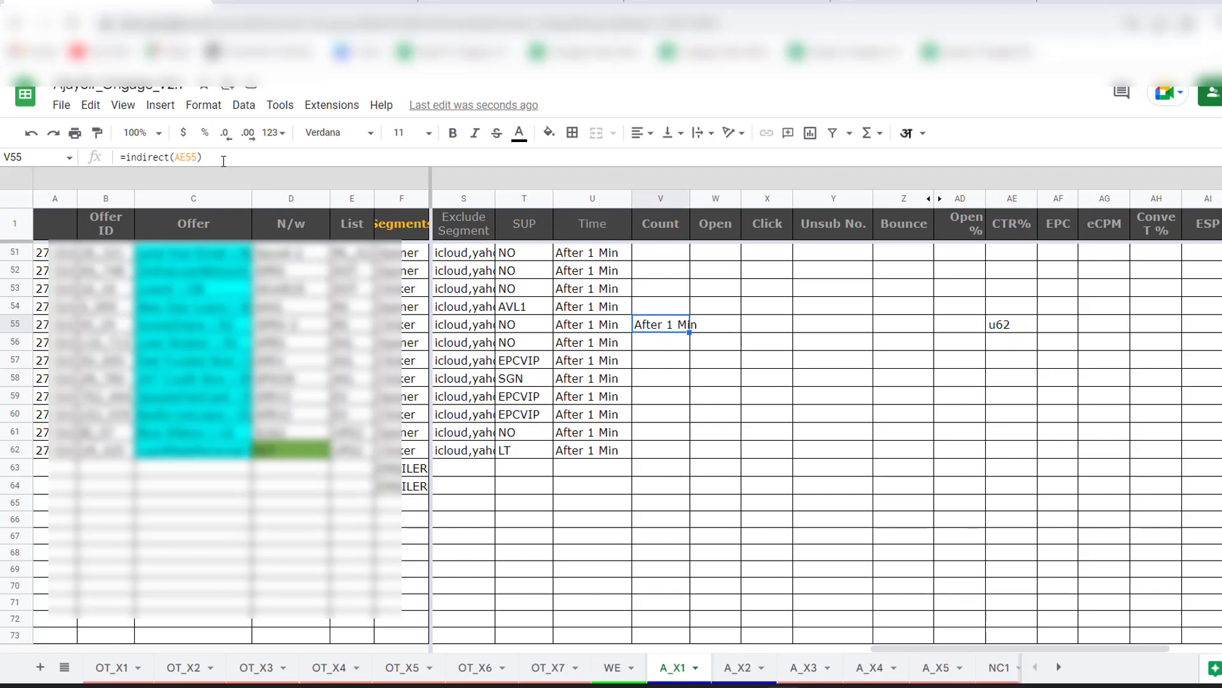
pyautogui.click(178, 157)
pyautogui.write('"')
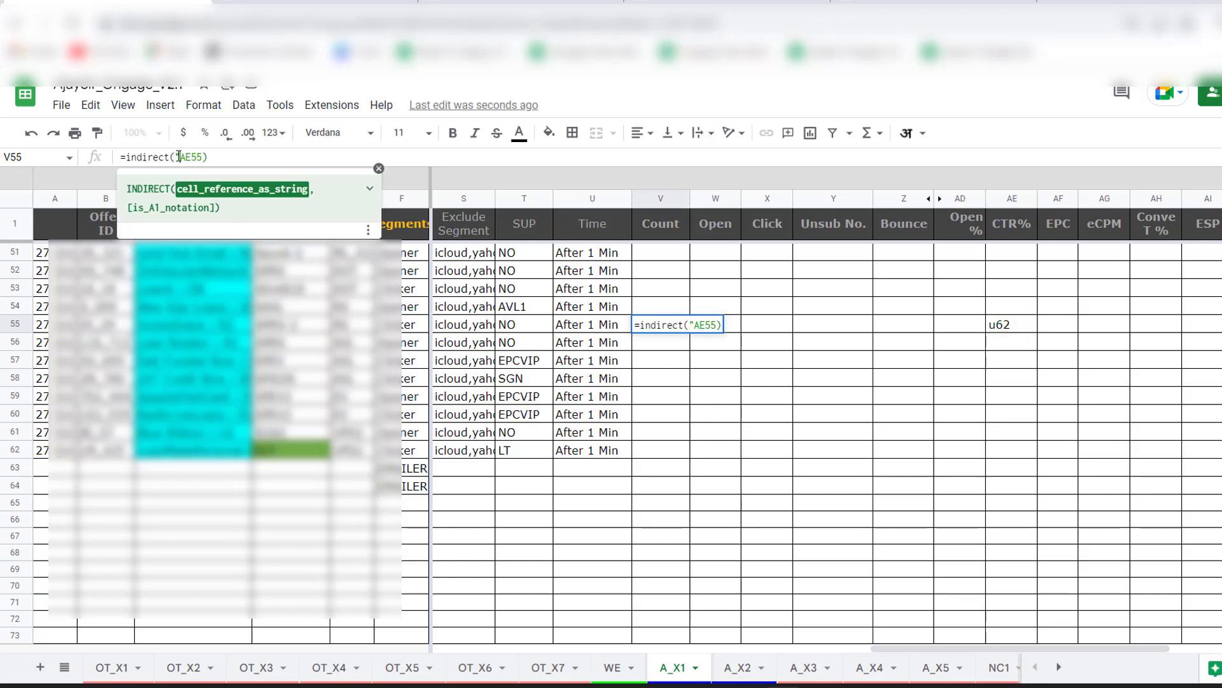
pyautogui.press('Right')
pyautogui.press('Right')
pyautogui.write('"')
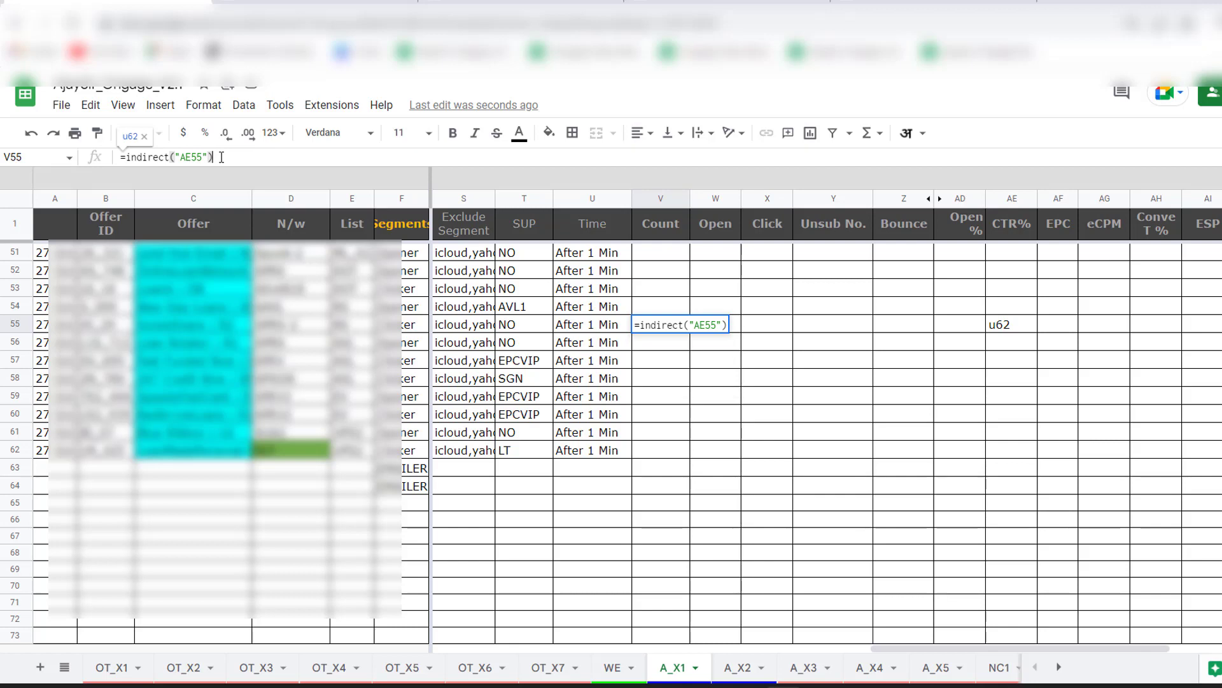
pyautogui.press('Return')
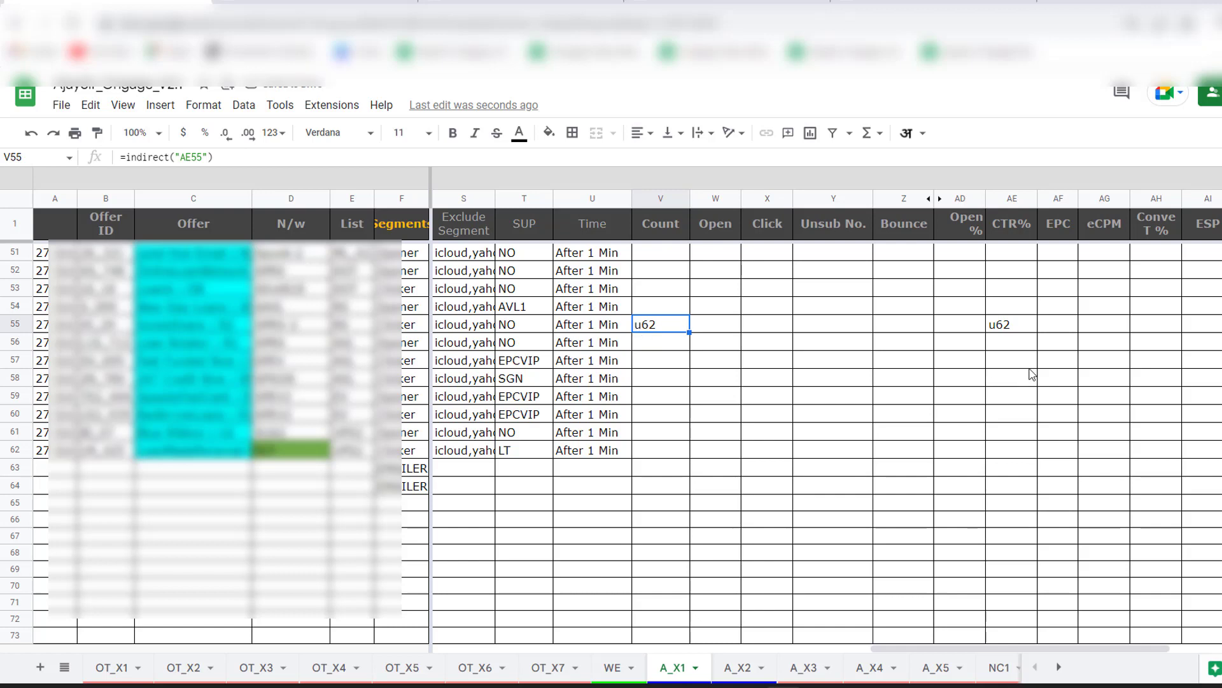
pyautogui.click(1010, 326)
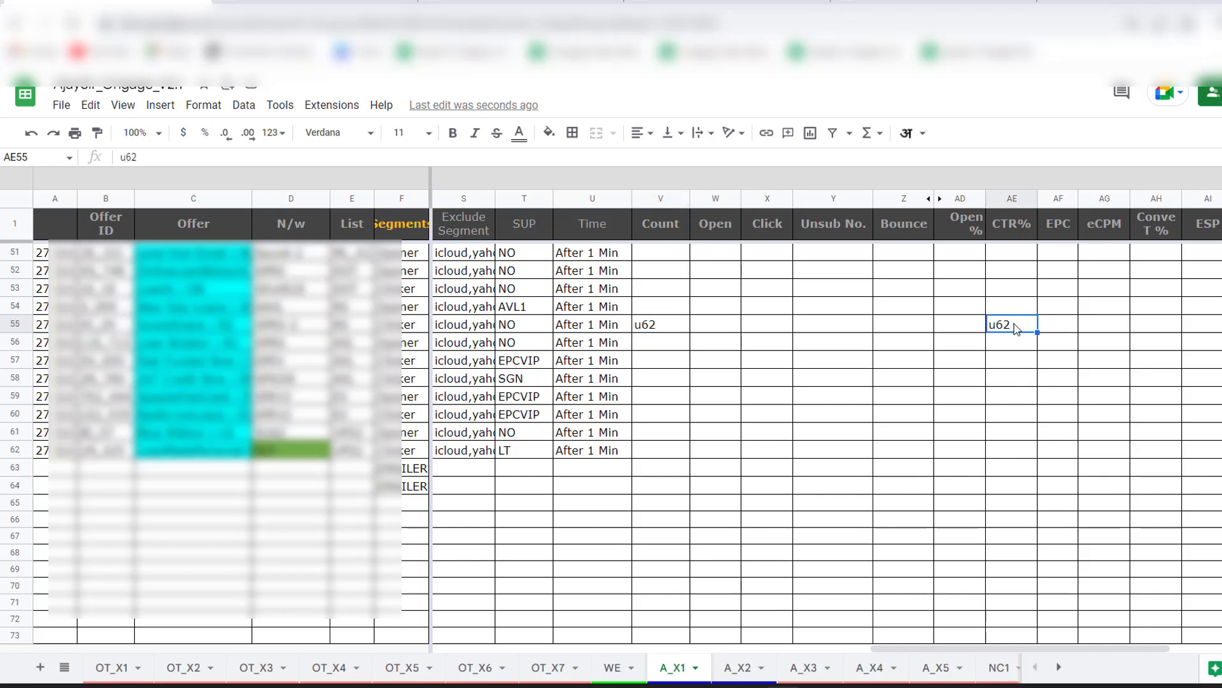
pyautogui.click(657, 330)
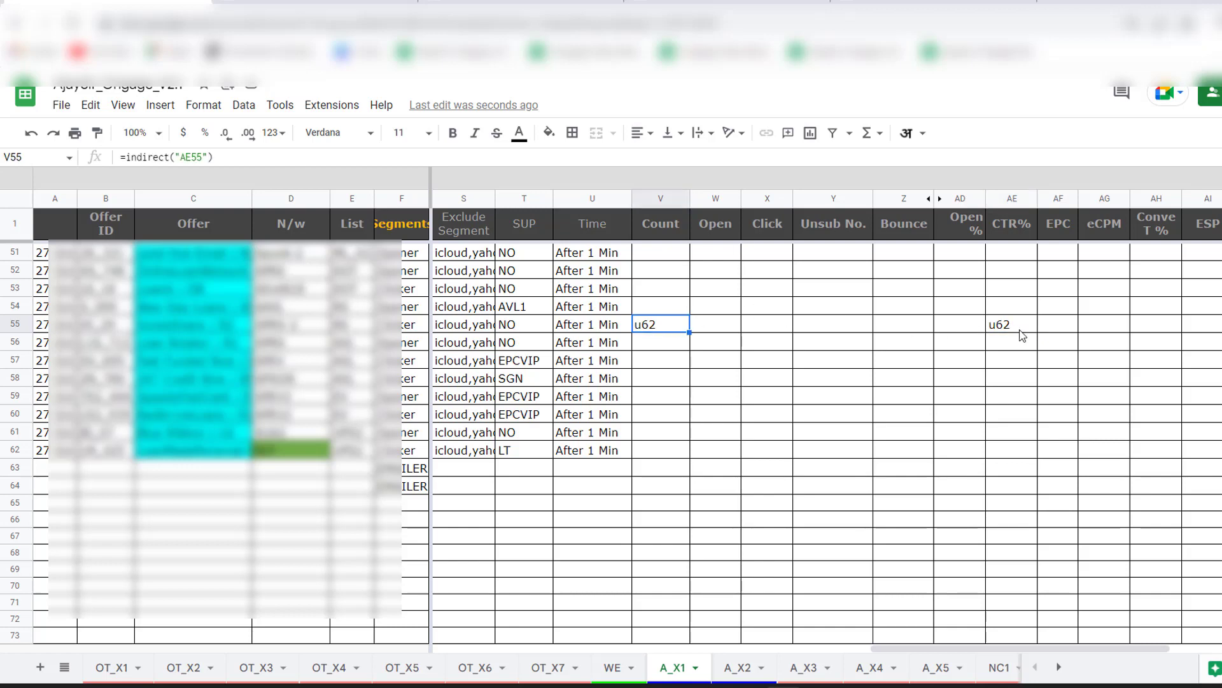
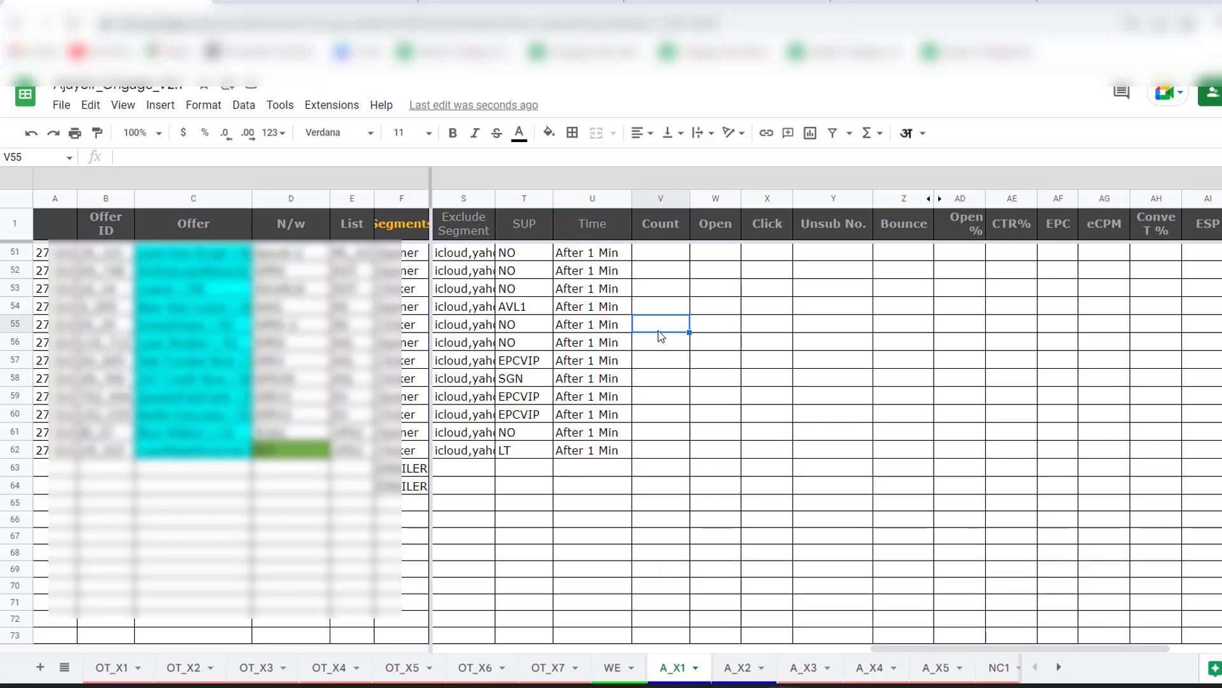
# Start an ADDRESS formula in V55 of sheet A_X1 with row(AggSp_X5!C2) as its row argument.
pyautogui.write('=add')
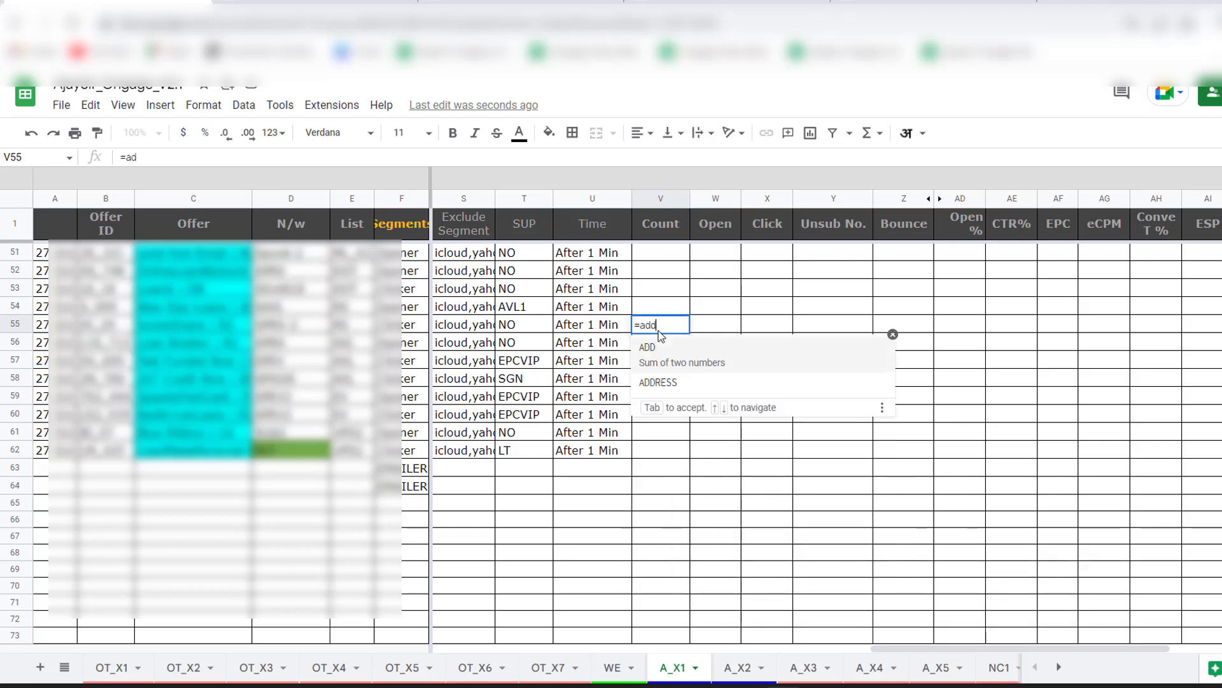
pyautogui.write('ress')
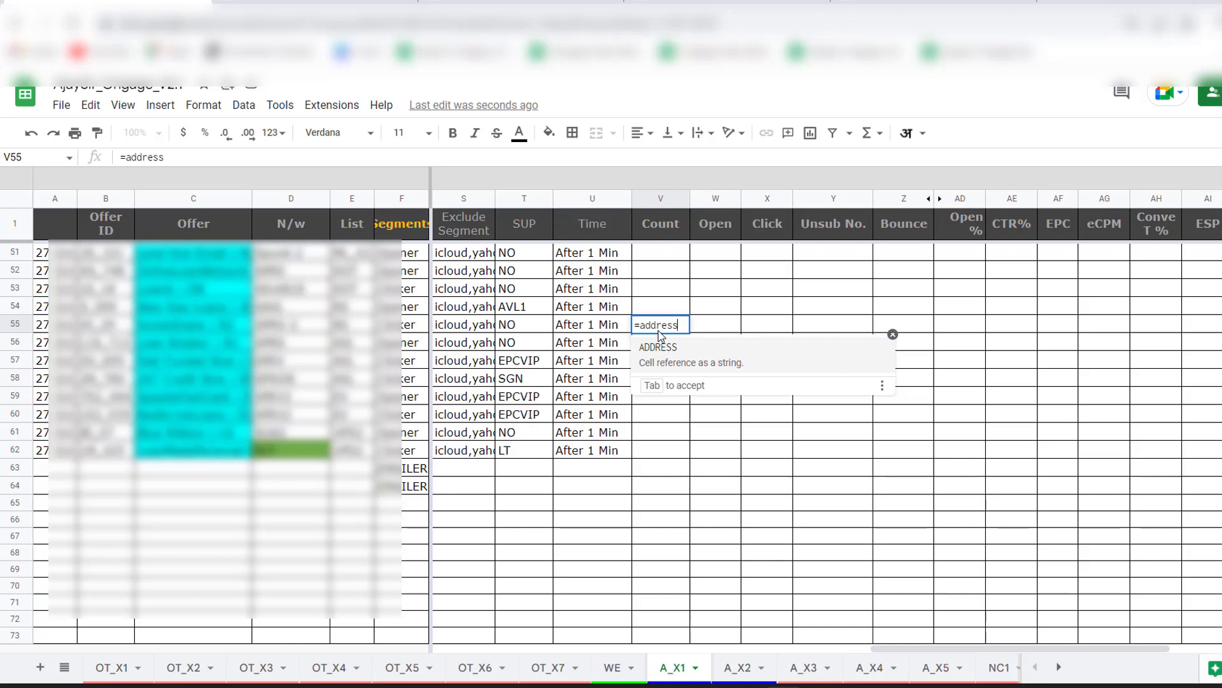
pyautogui.write('(')
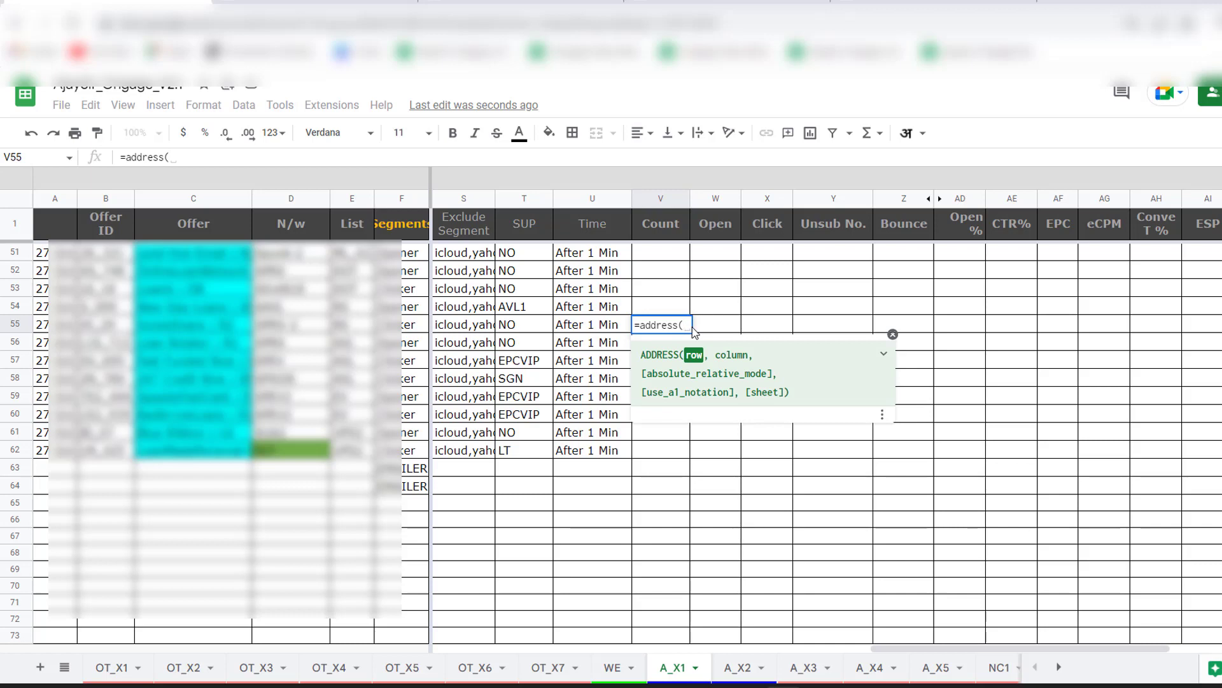
pyautogui.write('row(')
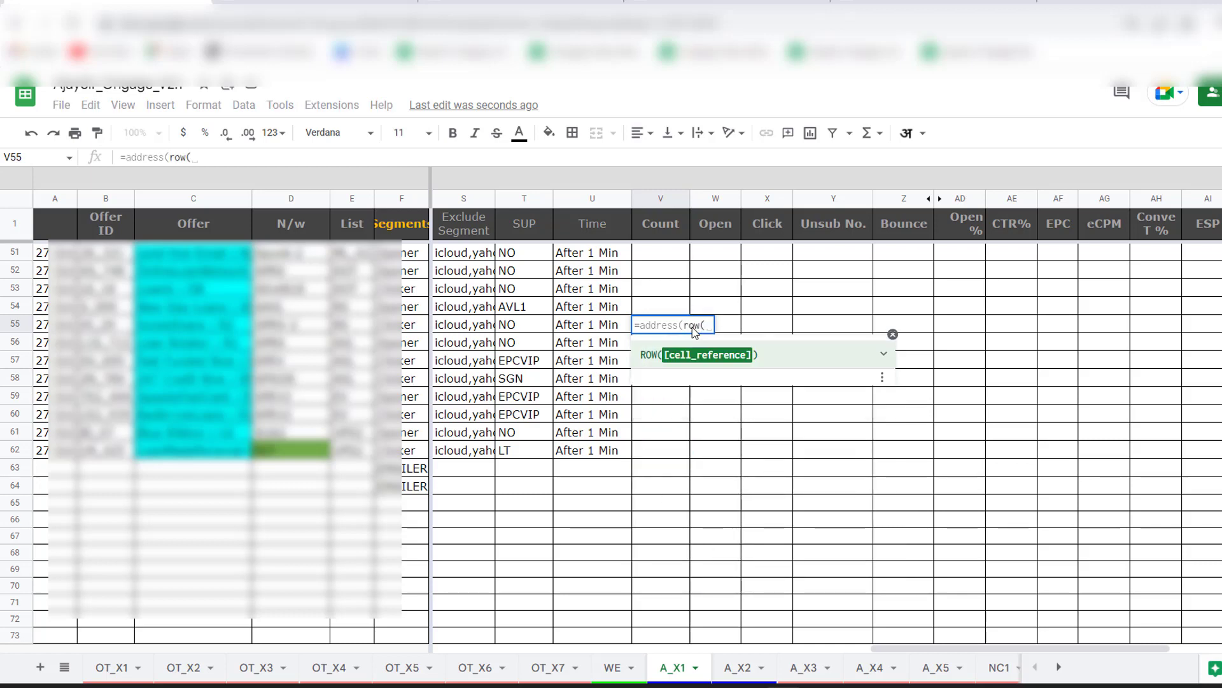
pyautogui.click(1058, 665)
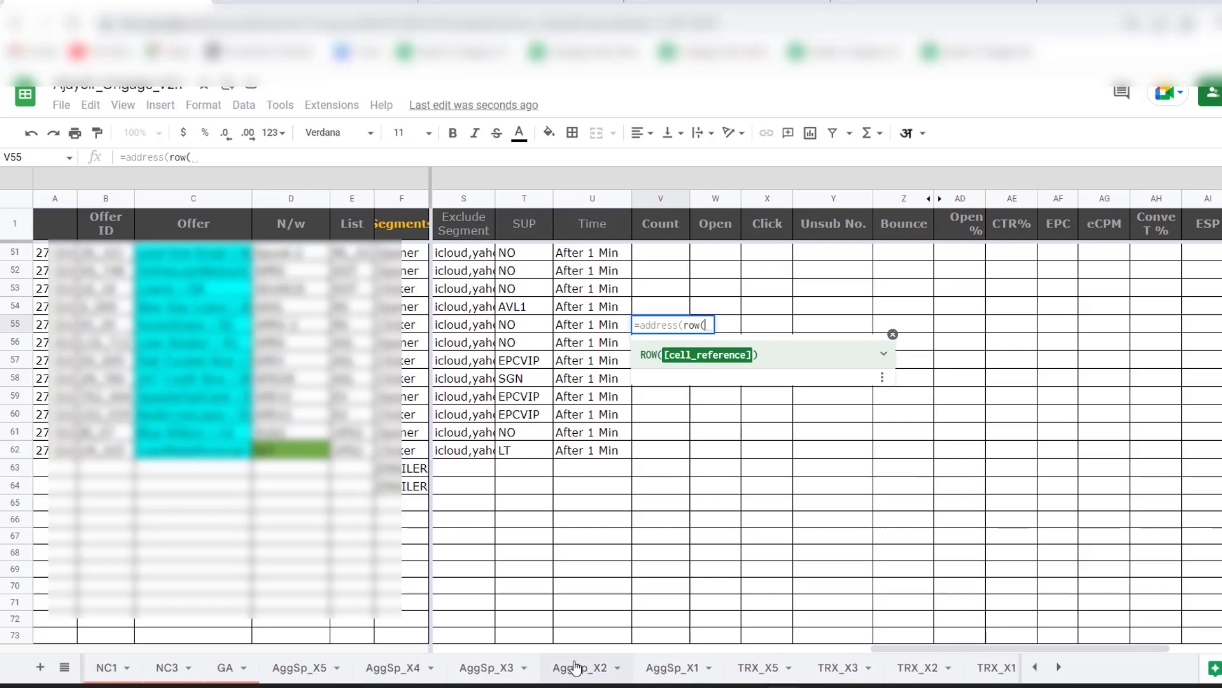
pyautogui.click(295, 669)
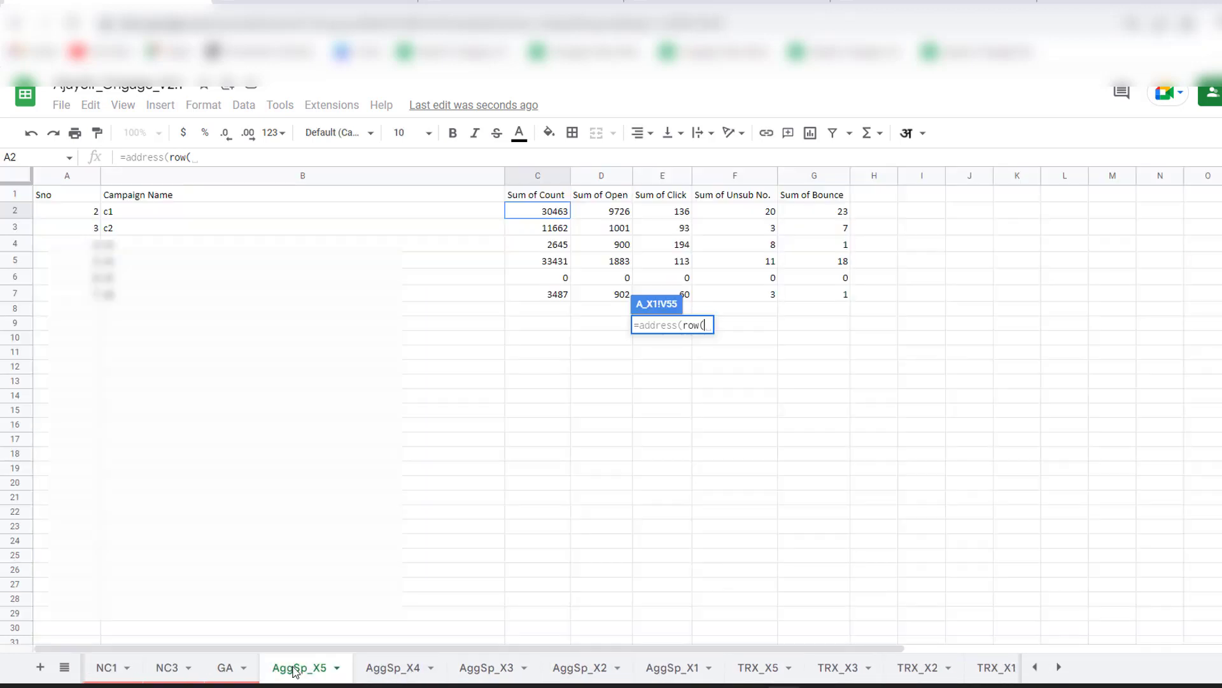
pyautogui.click(537, 216)
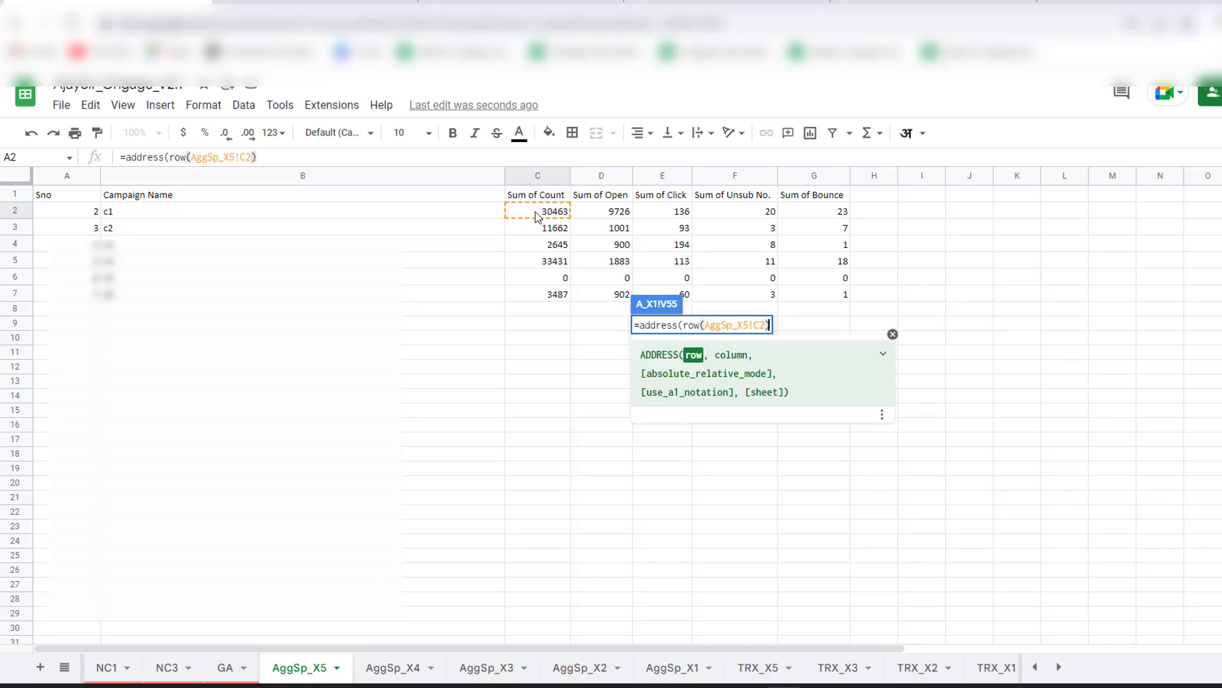
pyautogui.write(')')
# Complete the formula with the column argument so V55 holds =address(row(AggSp_X5!C2),column(AggSp_X5!C2)).
pyautogui.click(267, 159)
pyautogui.write(',')
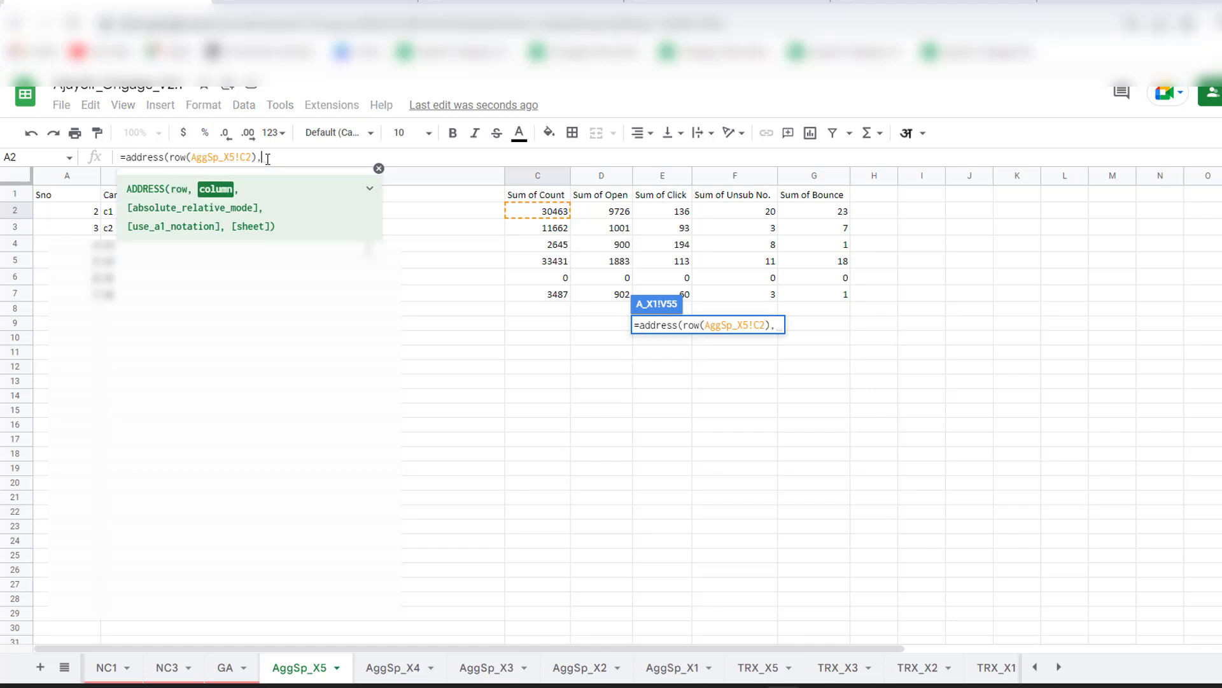
pyautogui.write('column(')
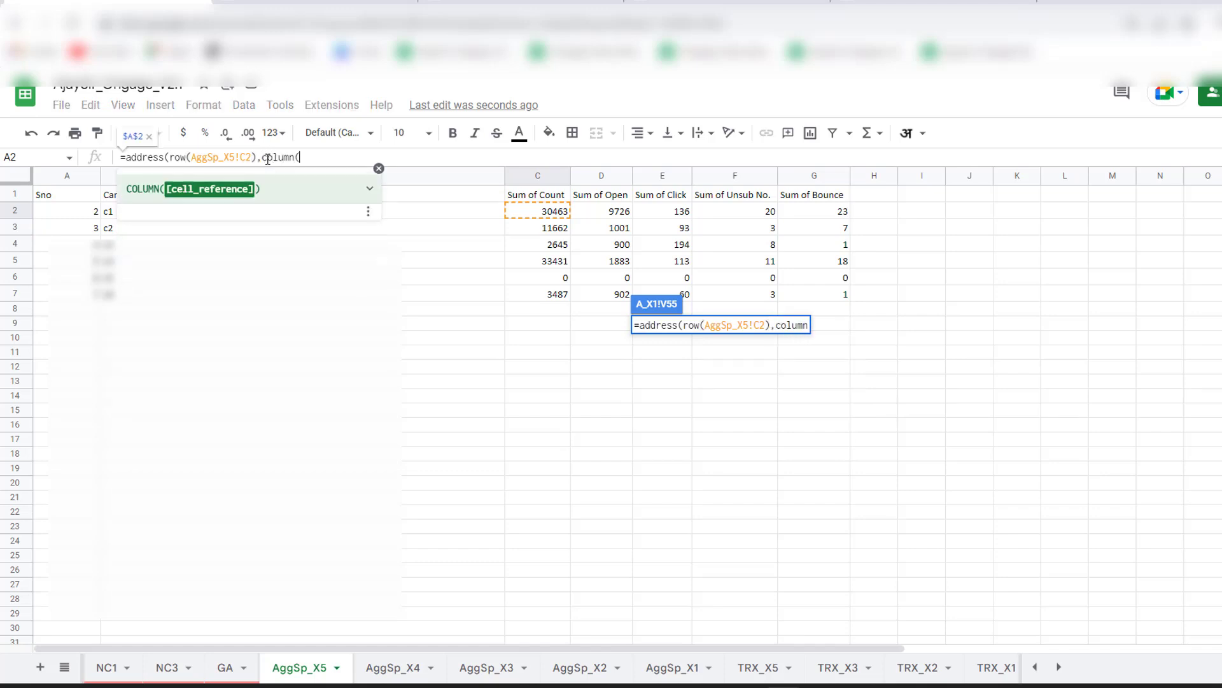
pyautogui.click(537, 214)
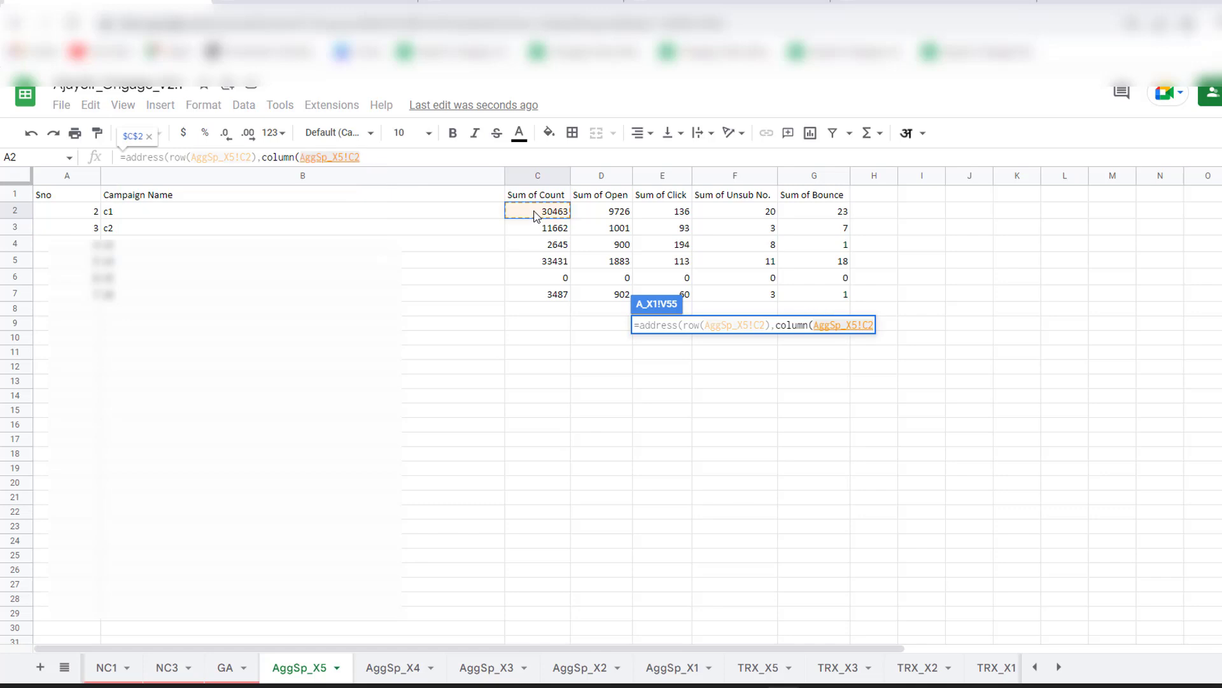
pyautogui.write(')')
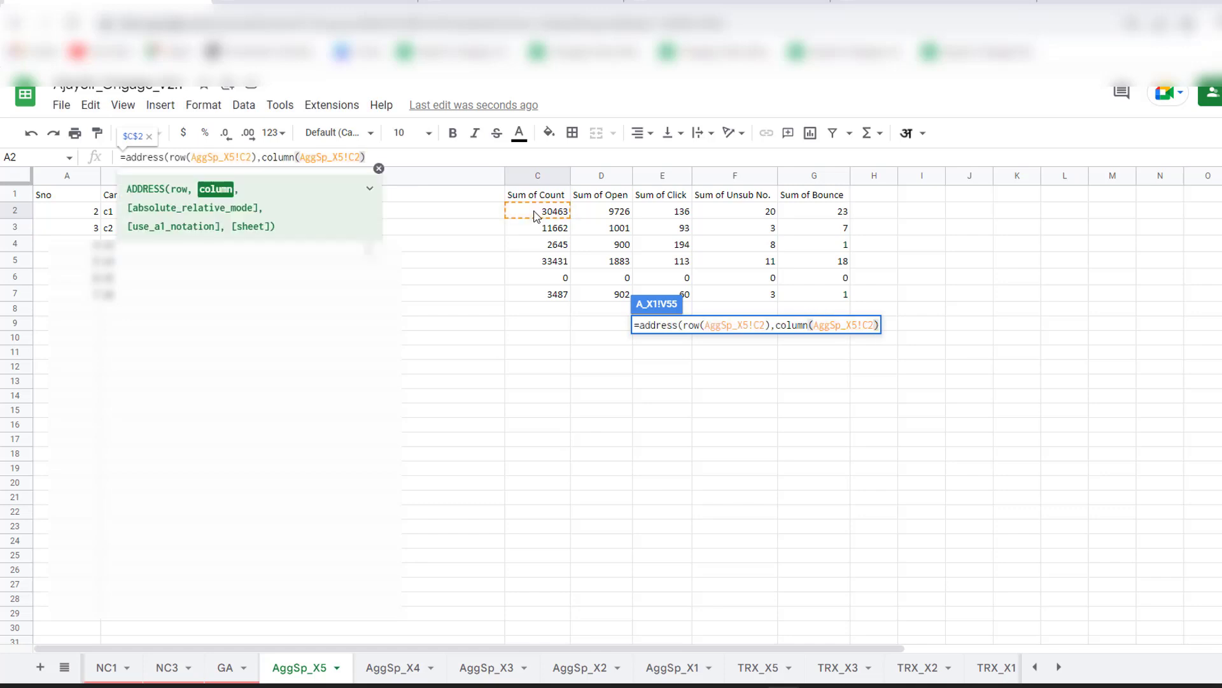
pyautogui.write(')')
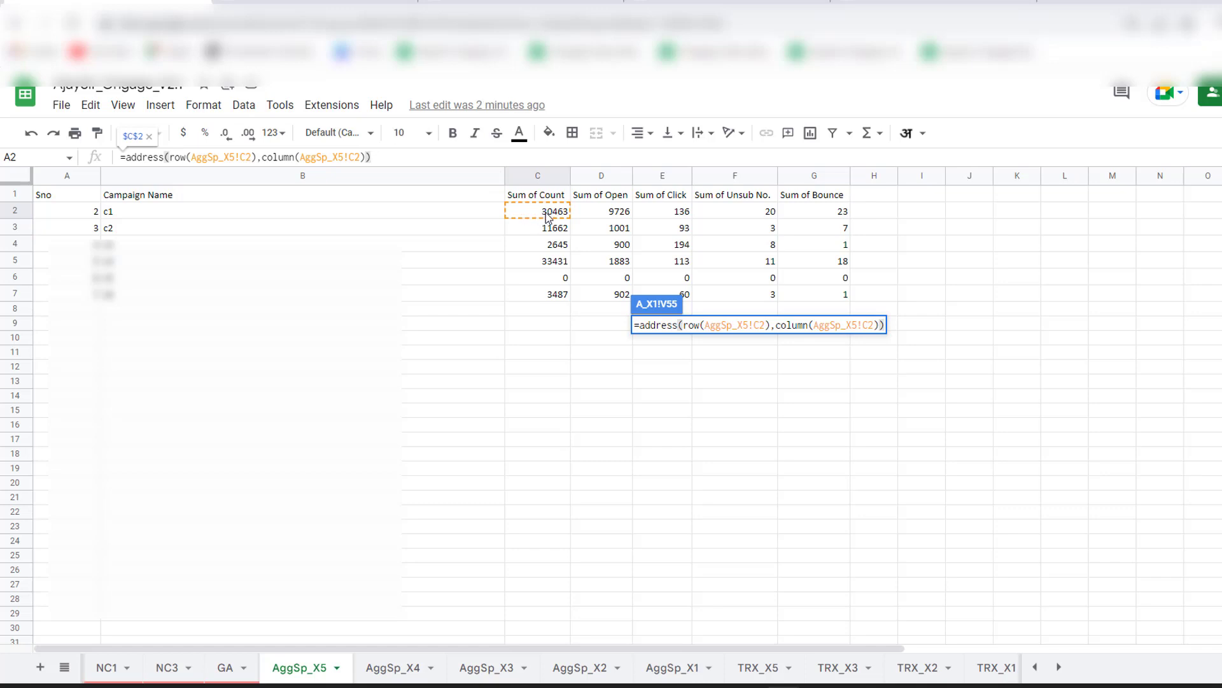
pyautogui.press('Return')
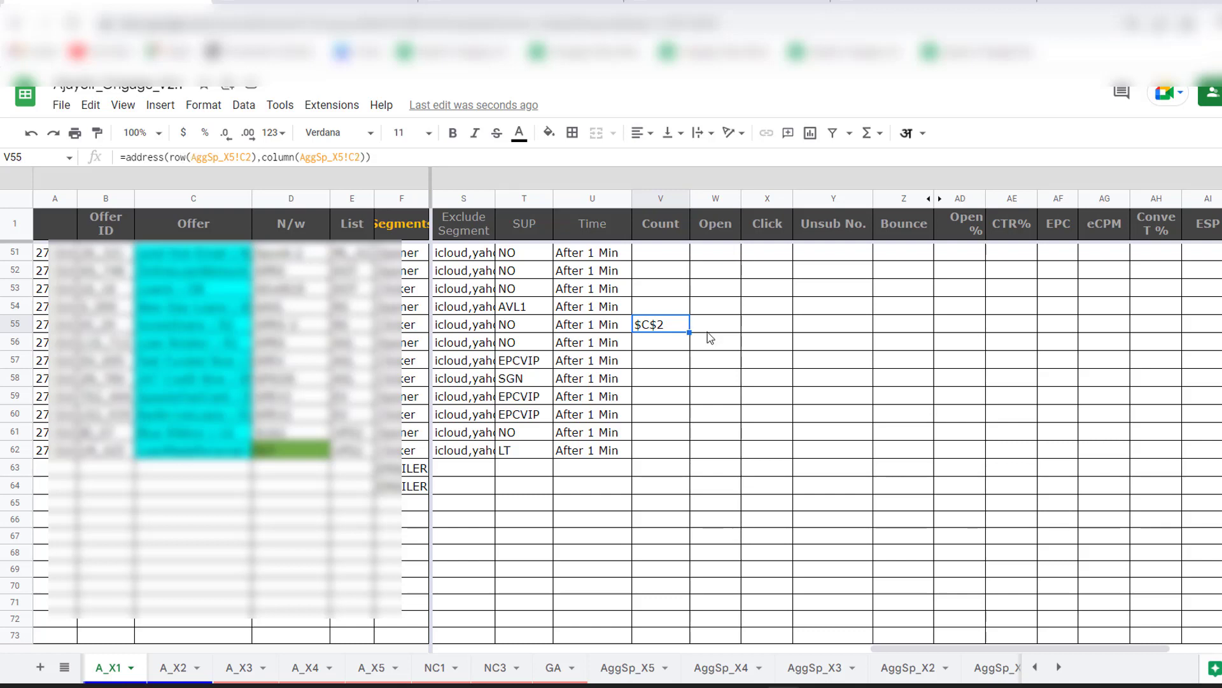
# Try the ADDRESS function with plain numbers by entering =address(2,2) in W57.
pyautogui.click(739, 354)
pyautogui.write('=add')
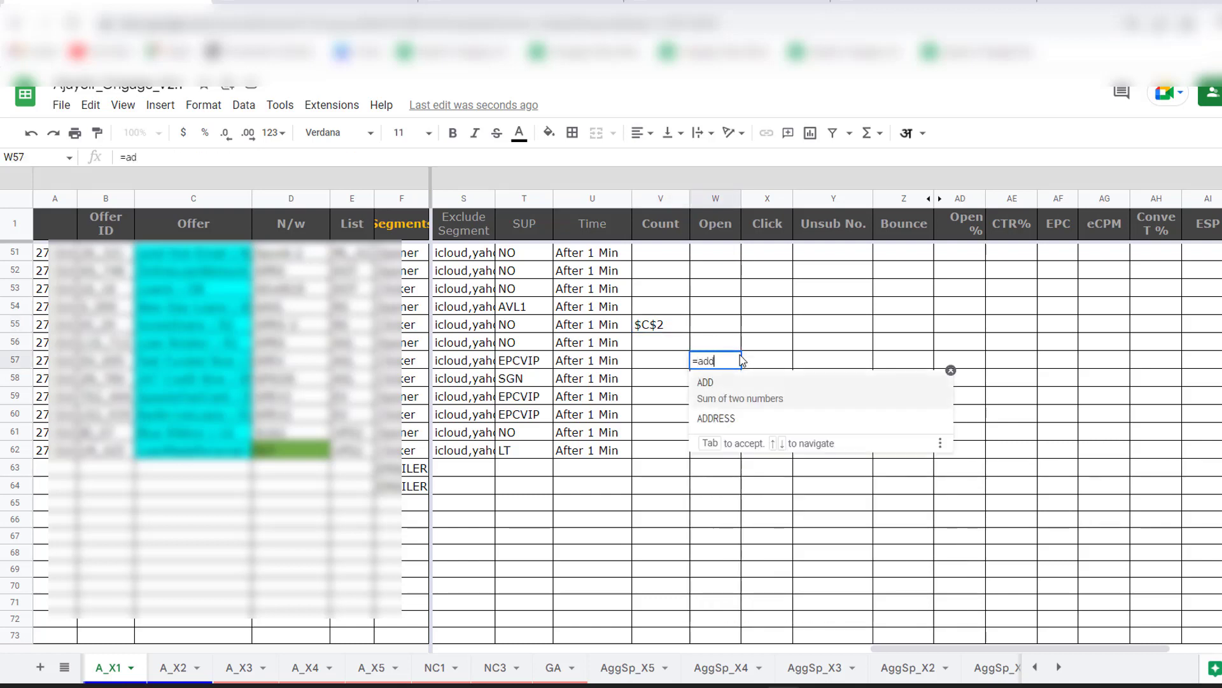
pyautogui.write('ress(')
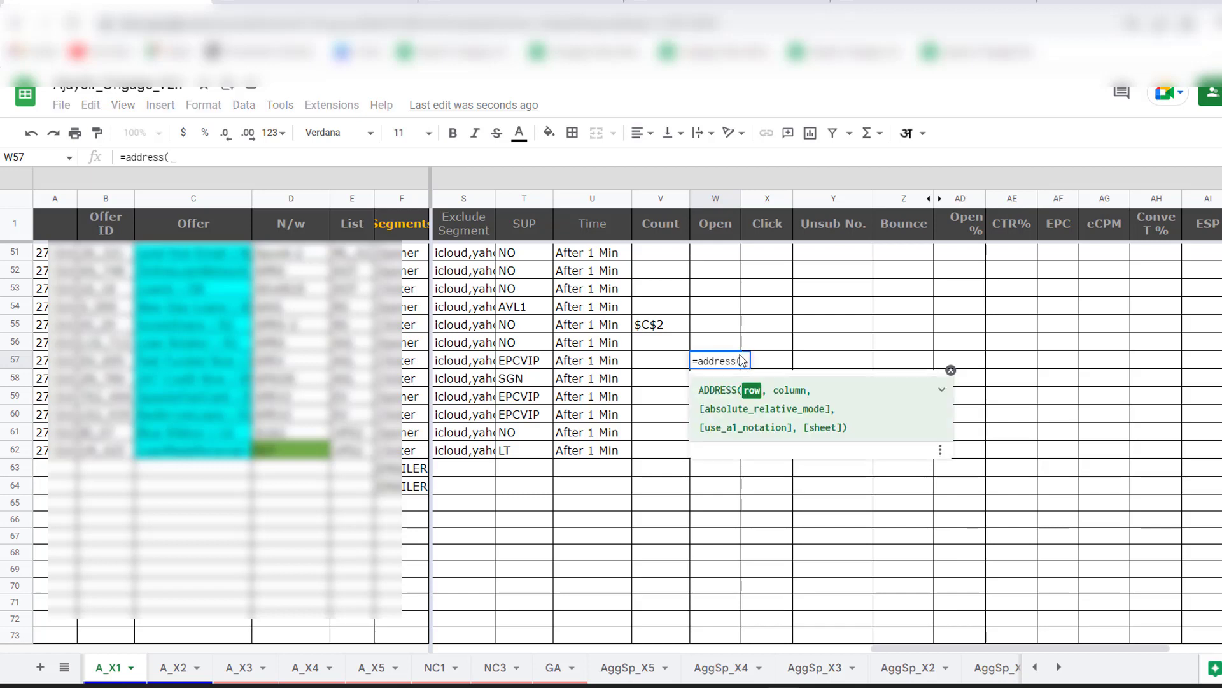
pyautogui.write('row(')
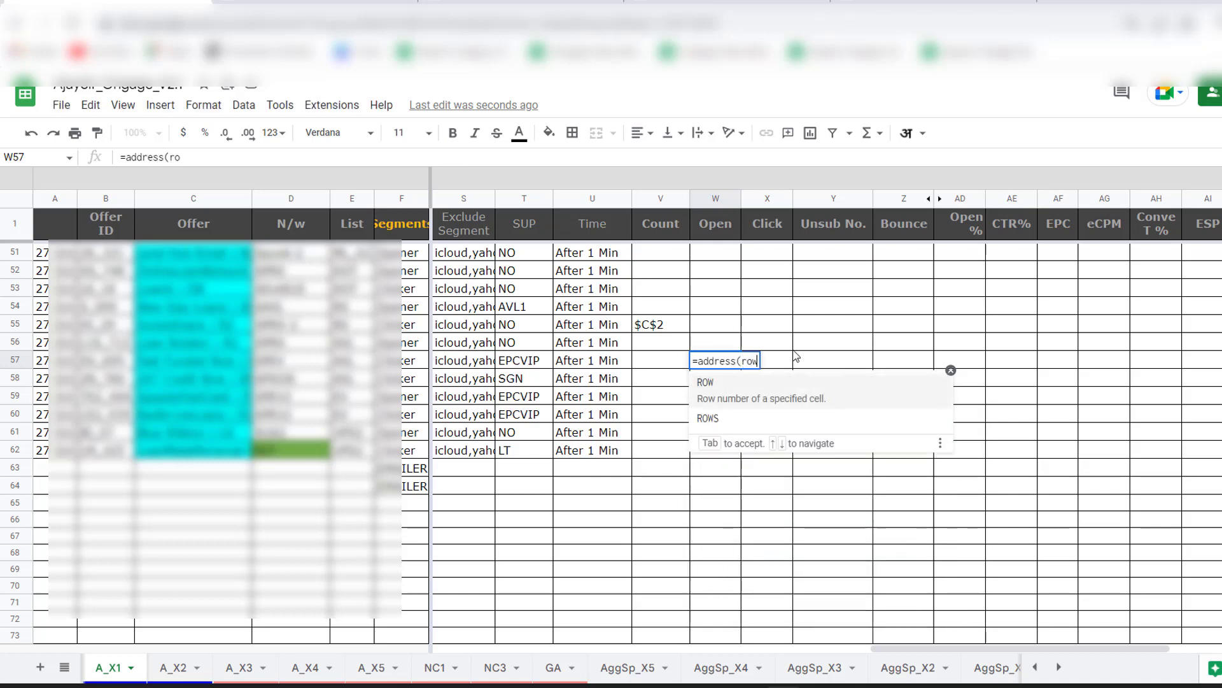
pyautogui.click(986, 271)
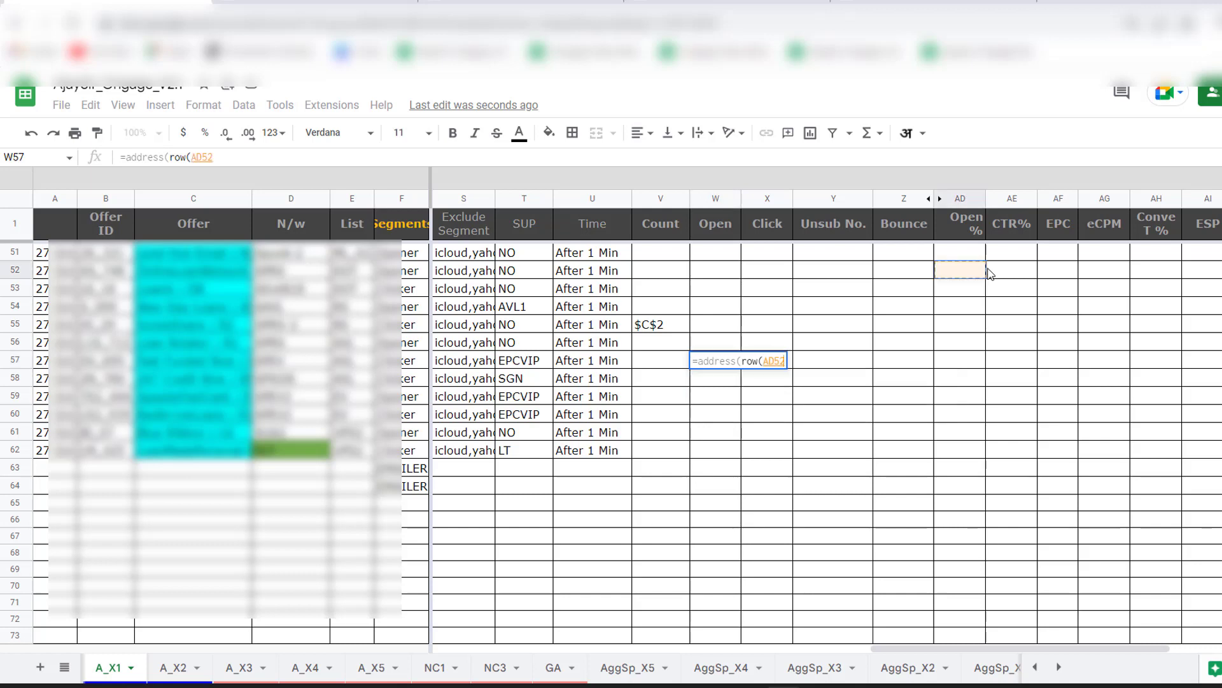
pyautogui.press('BackSpace')
pyautogui.press('BackSpace')
pyautogui.press('BackSpace')
pyautogui.press('BackSpace')
pyautogui.press('BackSpace')
pyautogui.press('BackSpace')
pyautogui.press('BackSpace')
pyautogui.press('BackSpace')
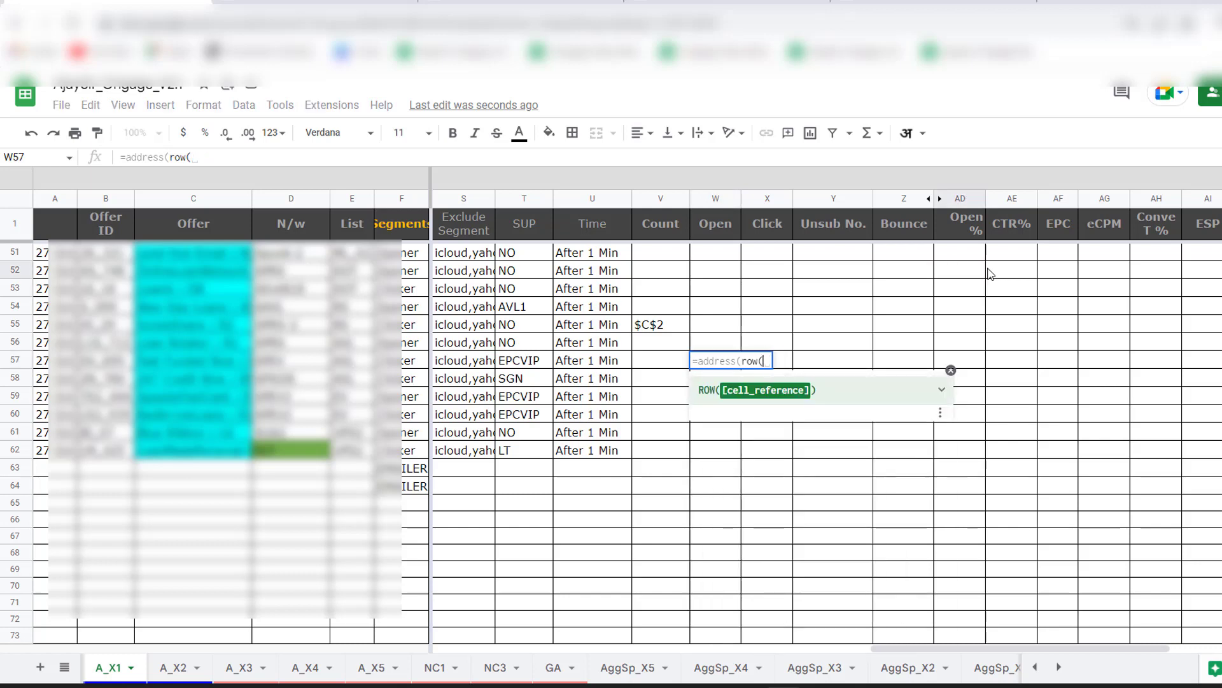
pyautogui.write('2')
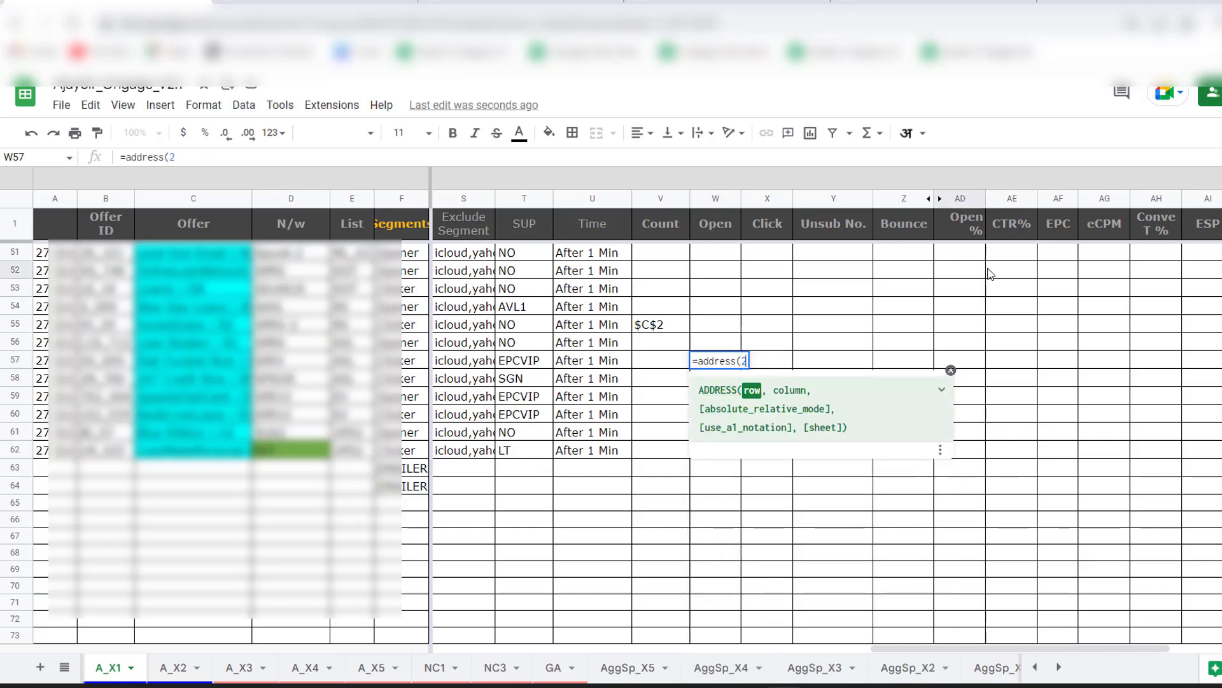
pyautogui.write(',2)')
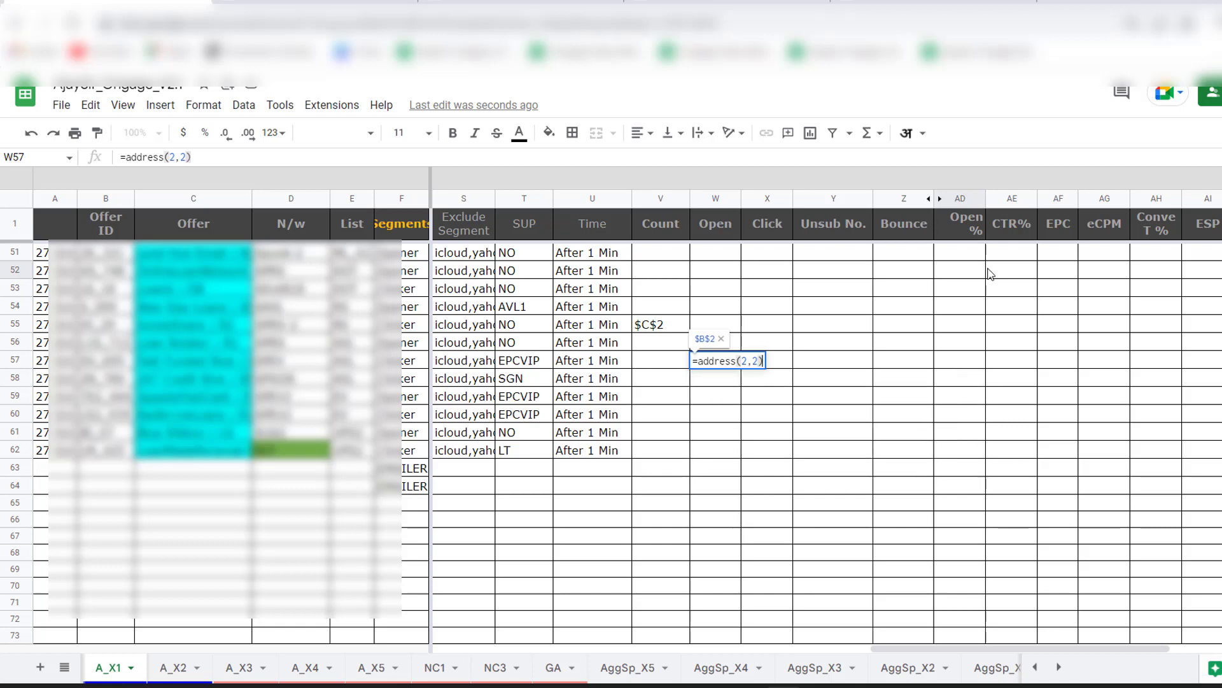
pyautogui.press('Return')
pyautogui.press('Up')
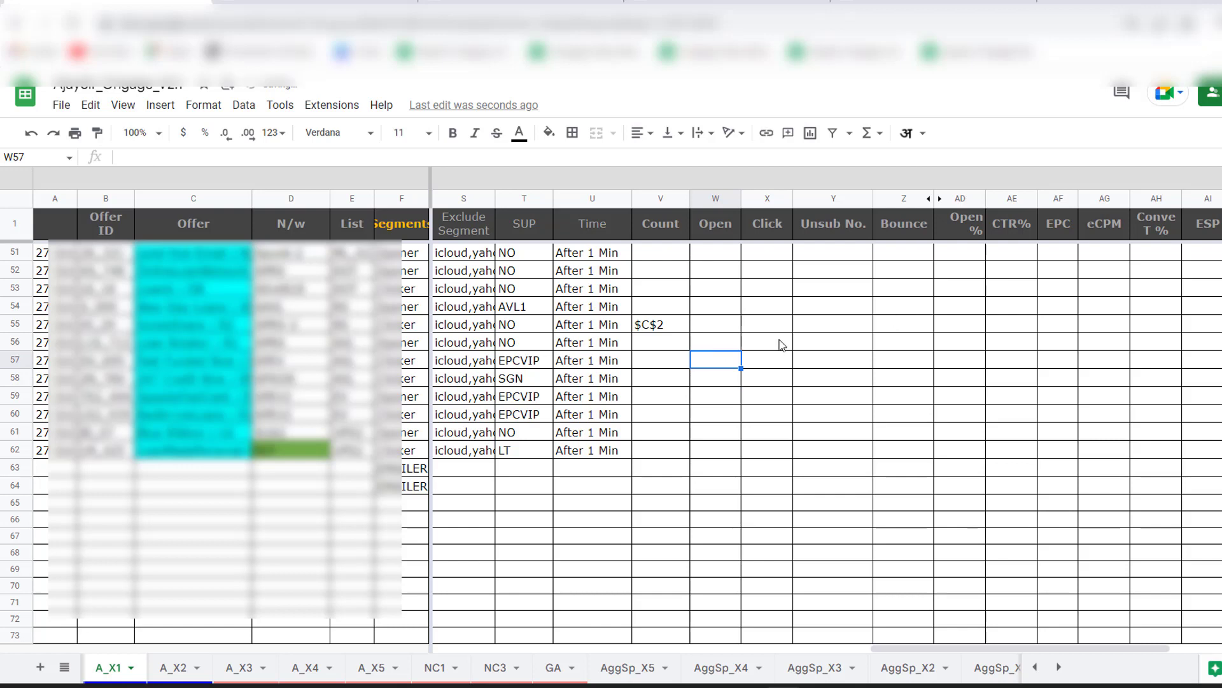
# Fill the ADDRESS formula from V55 across to Y55 and down to row 60, and reselect V55.
pyautogui.click(661, 328)
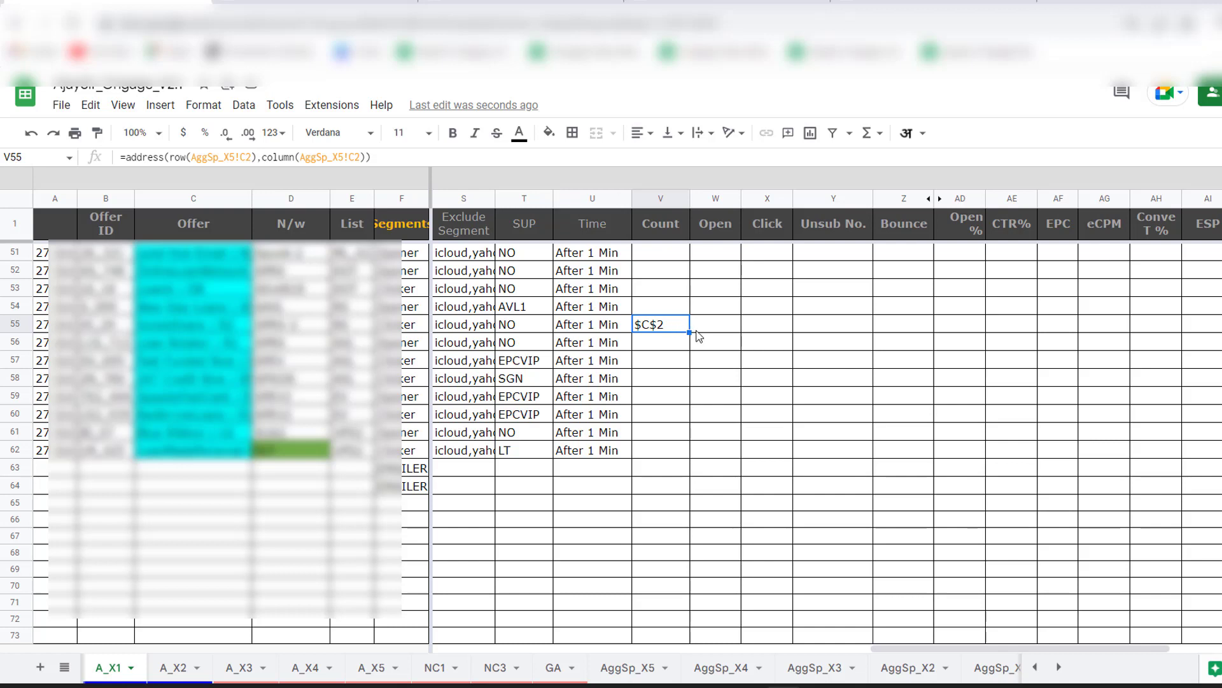
pyautogui.moveTo(689, 331); pyautogui.dragTo(824, 353)
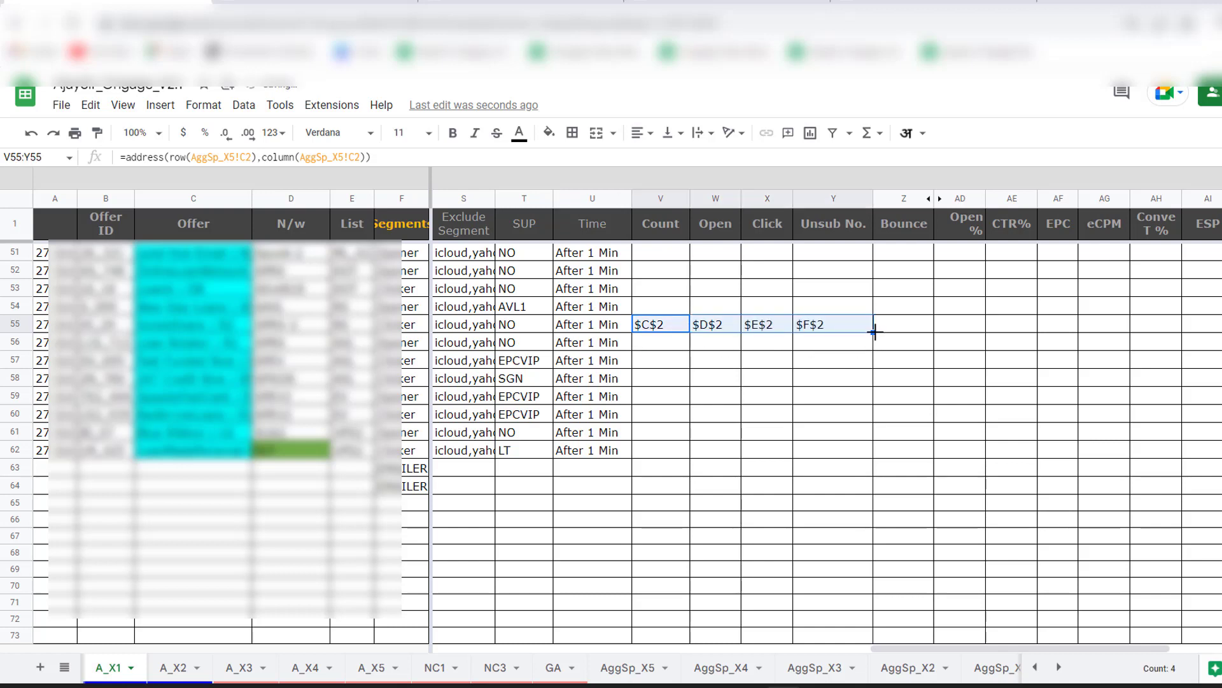
pyautogui.moveTo(872, 332); pyautogui.dragTo(868, 419)
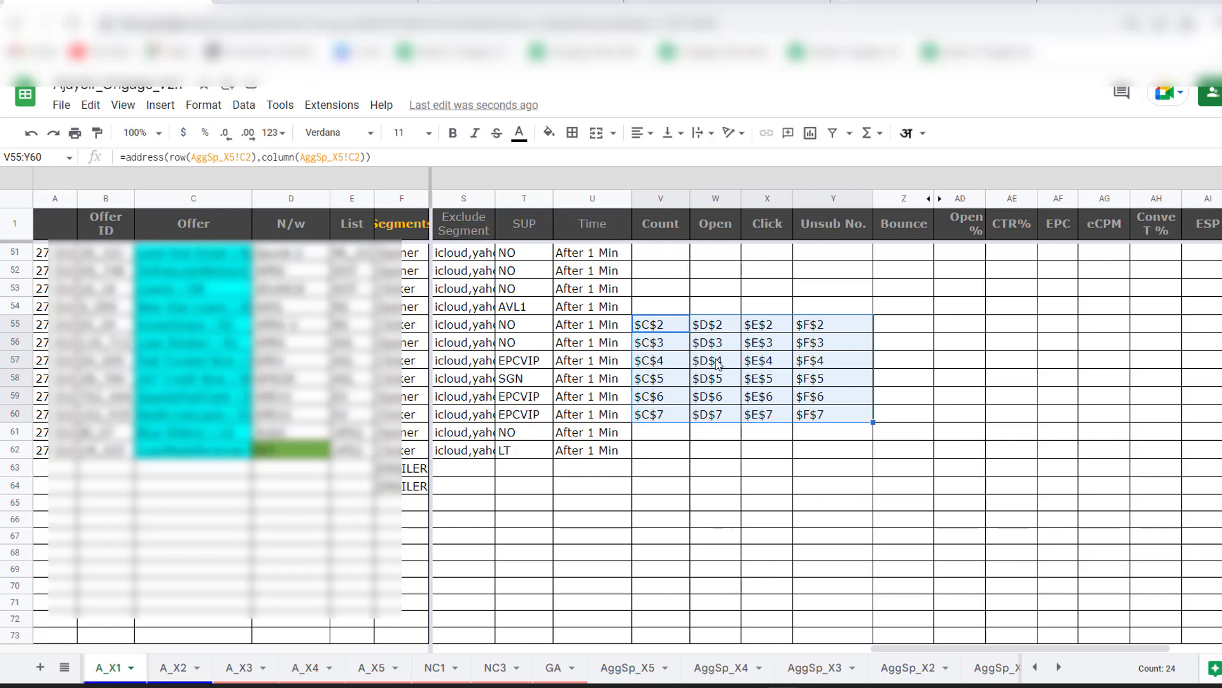
pyautogui.click(655, 331)
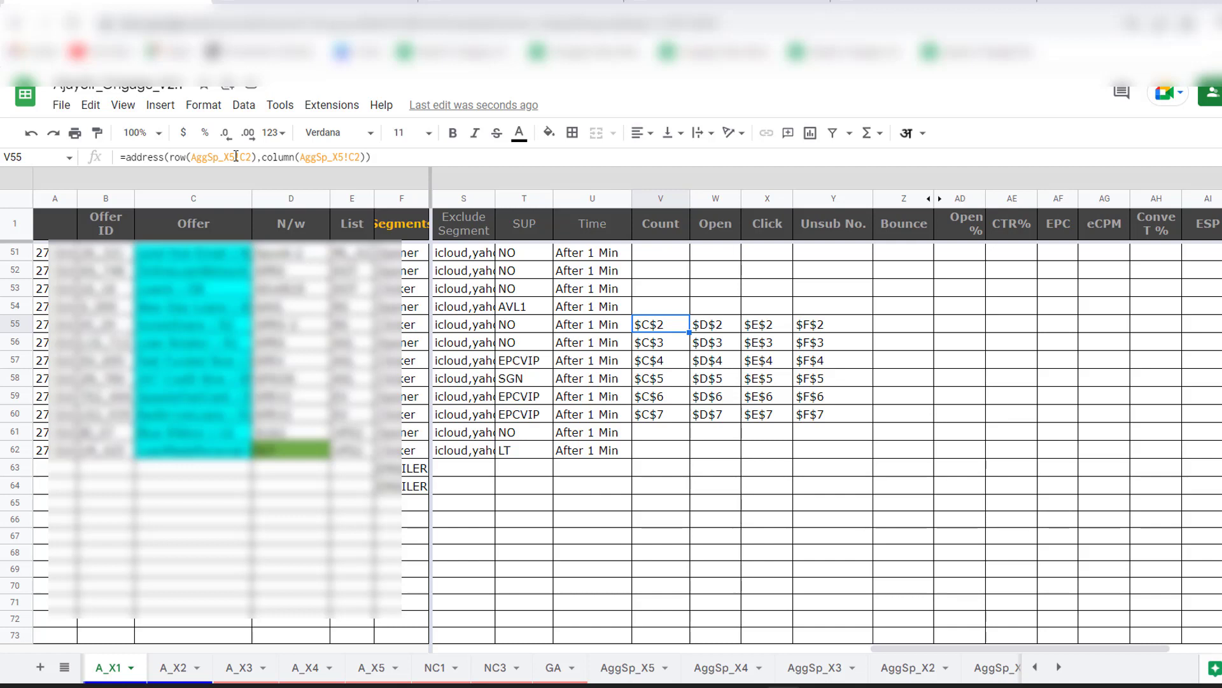
# Prefix the ADDRESS formula in V55 with the sheet name so it reads ="AggSp_X5!"&address(row(AggSp_X5!C2),column(AggSp_X5!C2)).
pyautogui.click(191, 157)
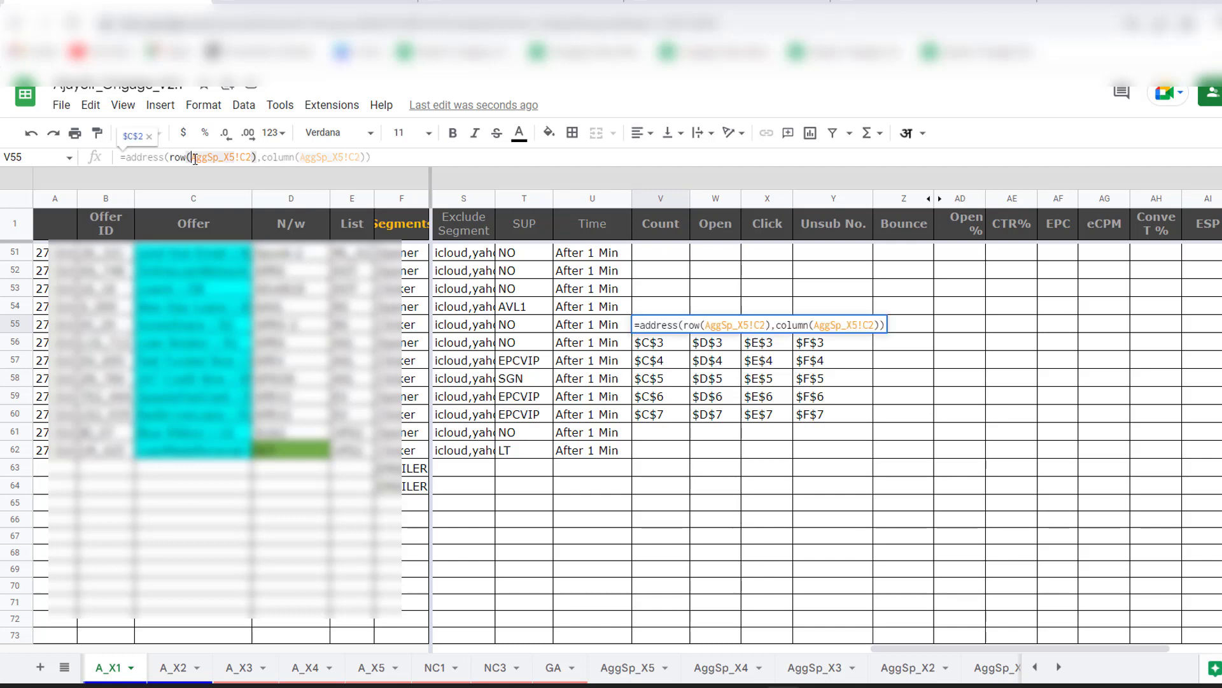
pyautogui.doubleClick(239, 159)
pyautogui.hotkey('shift', 'Right')
pyautogui.hotkey('ctrl', 'c')
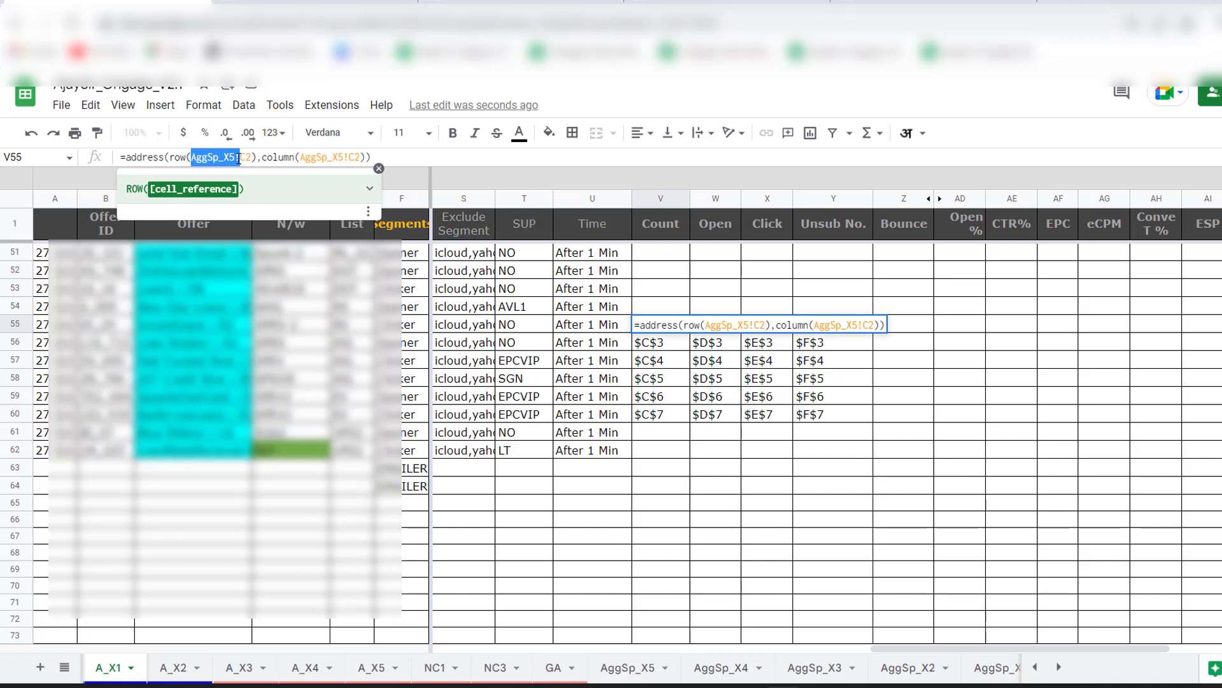
pyautogui.click(125, 156)
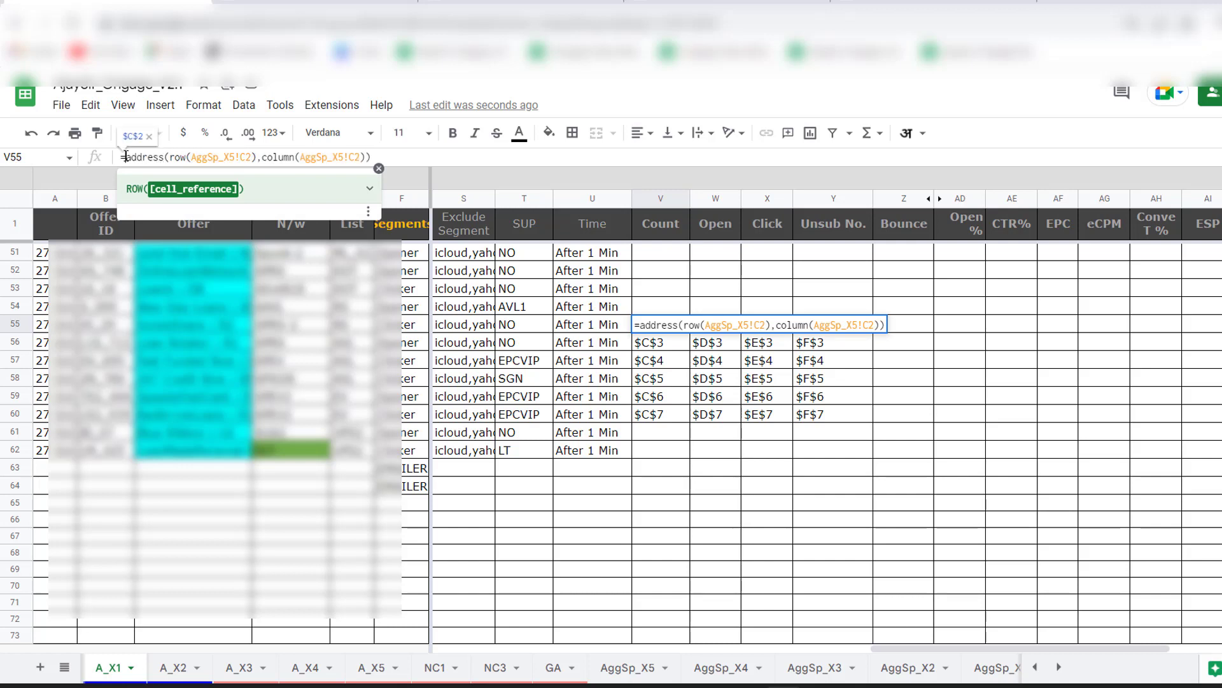
pyautogui.write('"')
pyautogui.hotkey('ctrl', 'v')
pyautogui.write('"')
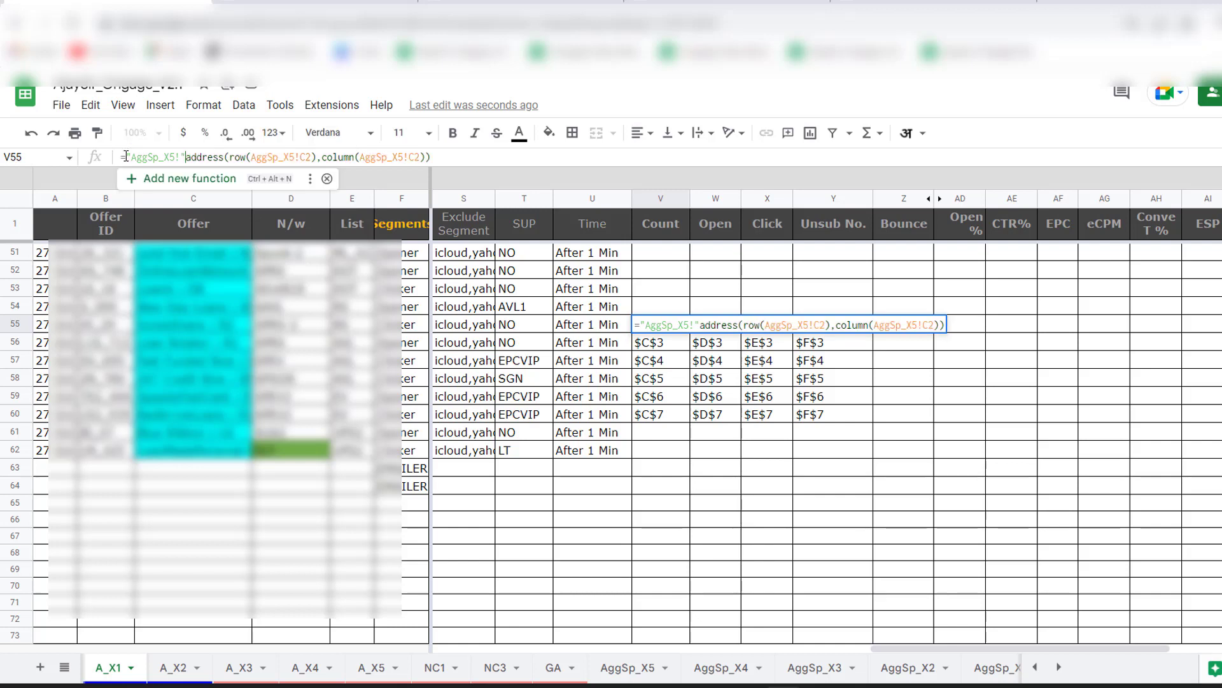
pyautogui.press('Return')
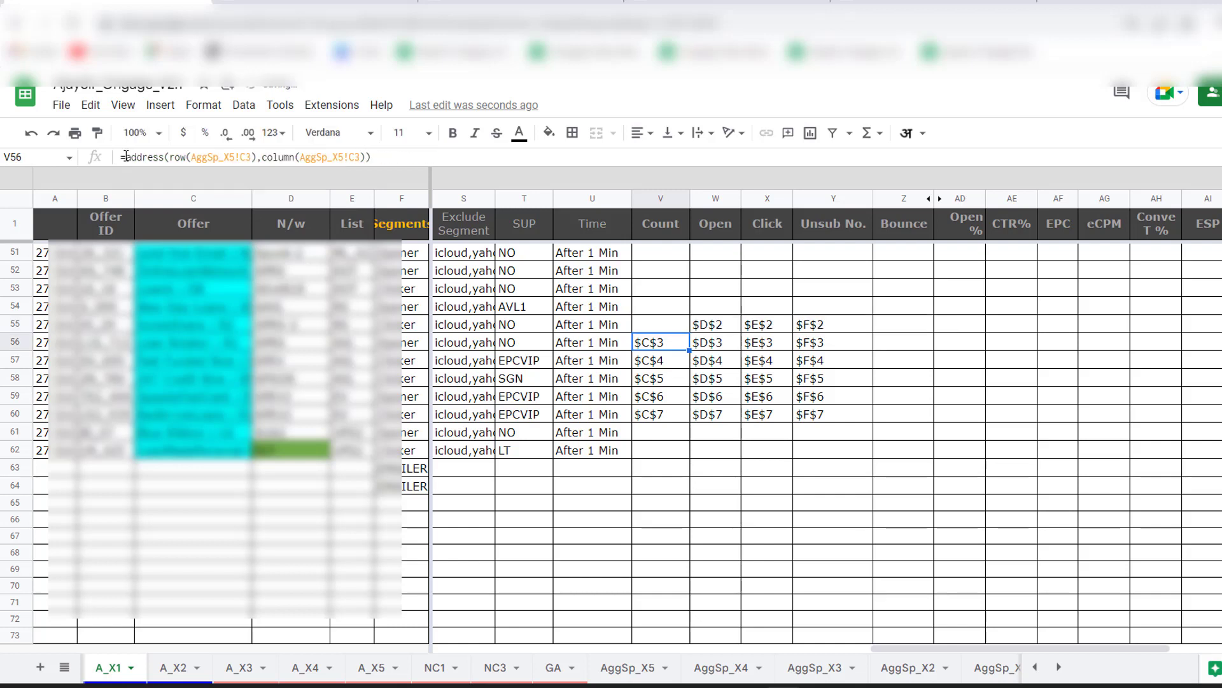
pyautogui.press('Up')
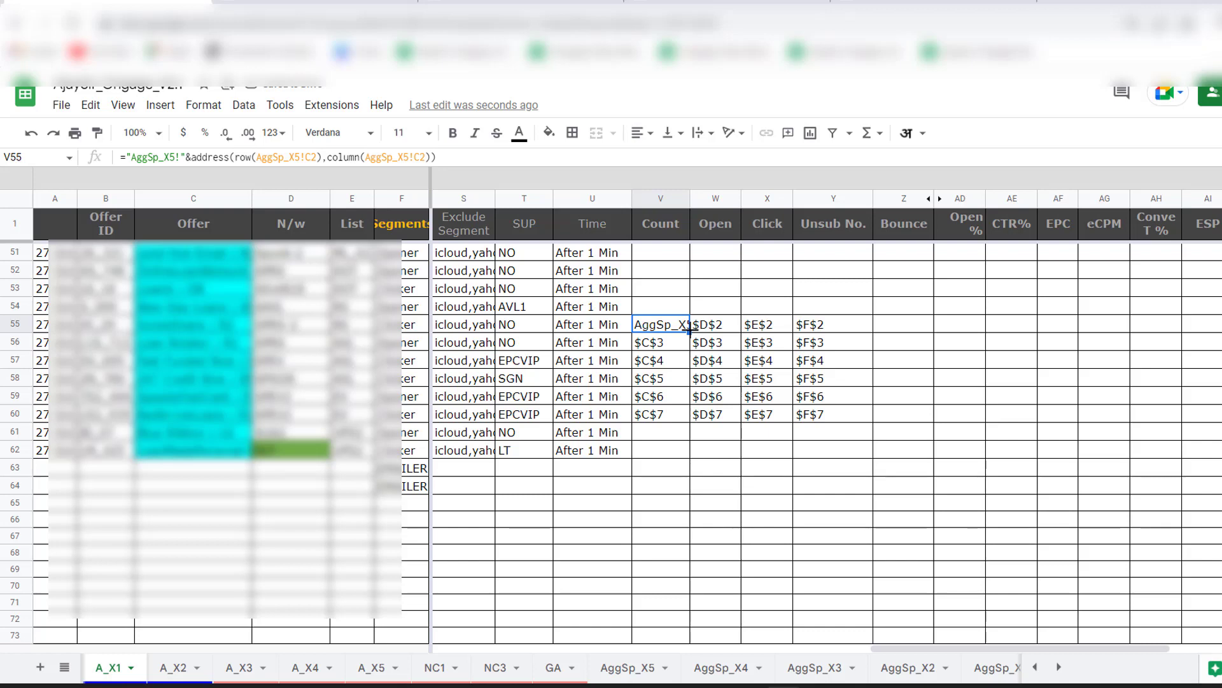
# Fill the V55 formula across to Y55 and down to row 61, and fit columns V to Y to their contents.
pyautogui.moveTo(689, 330); pyautogui.dragTo(853, 332)
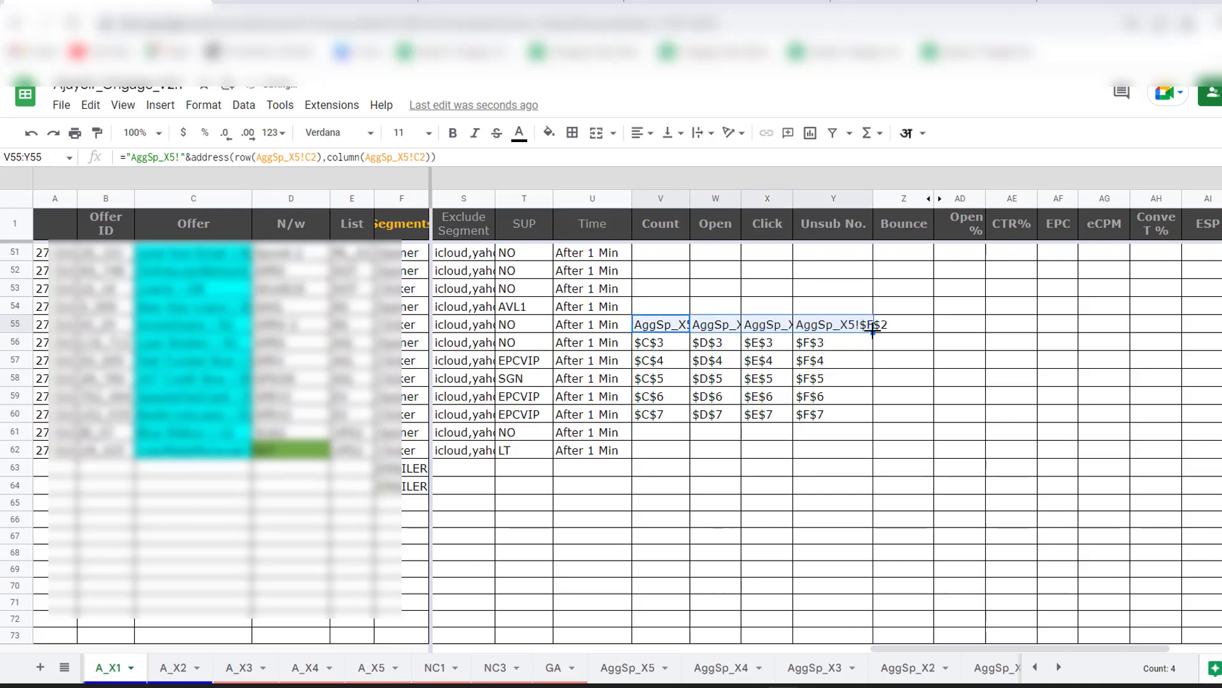
pyautogui.moveTo(872, 331); pyautogui.dragTo(873, 431)
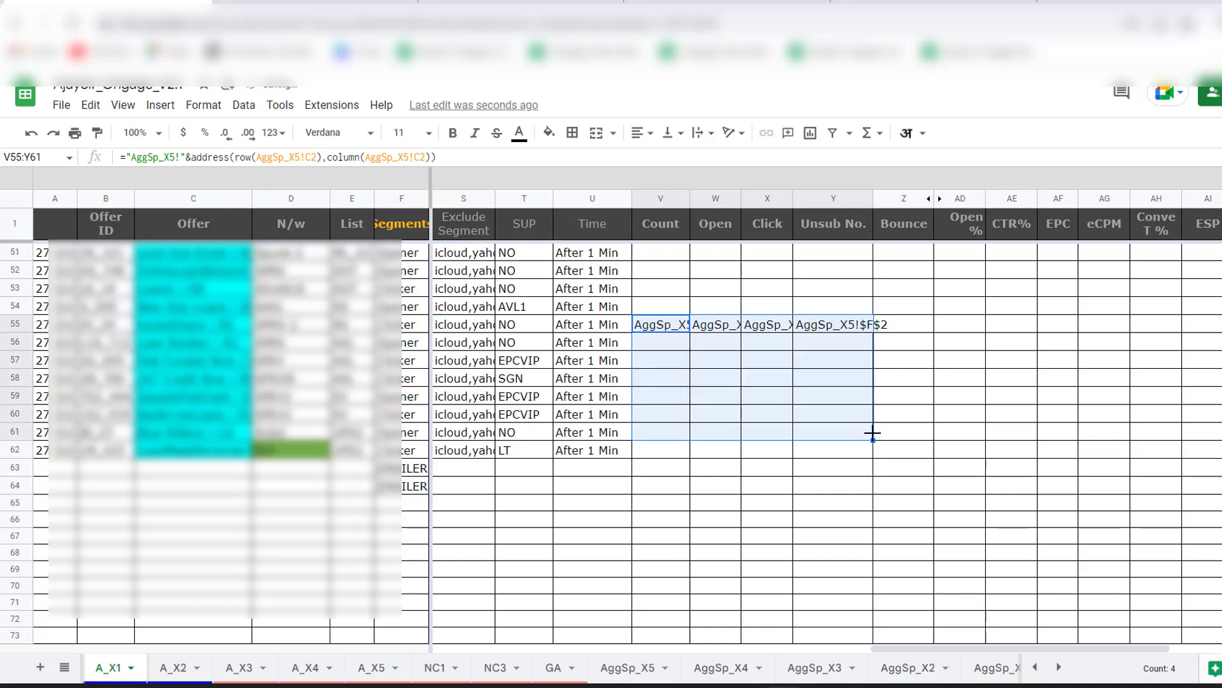
pyautogui.doubleClick(688, 198)
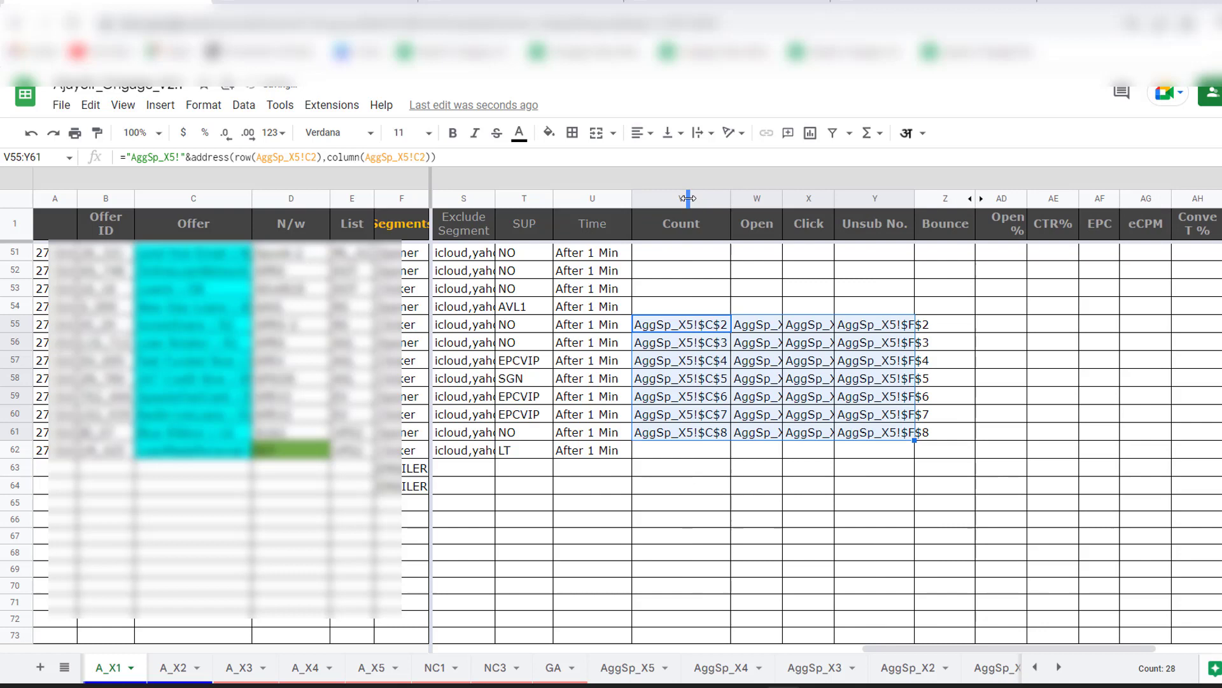
pyautogui.doubleClick(783, 203)
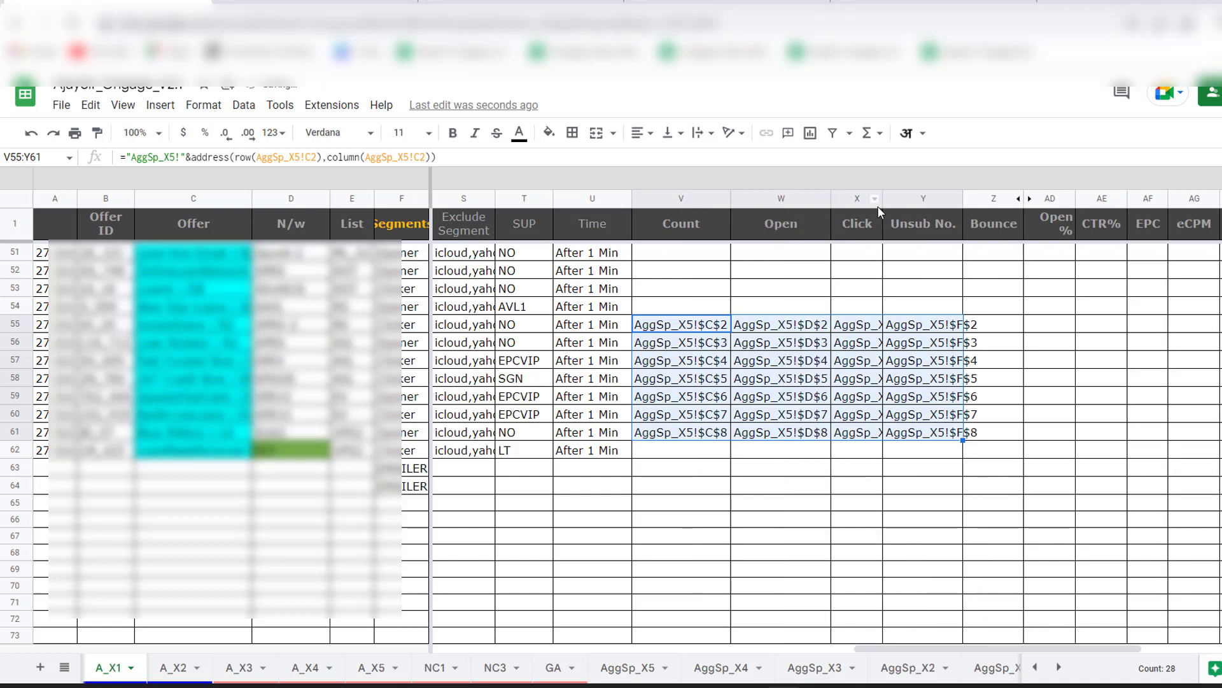
pyautogui.doubleClick(883, 198)
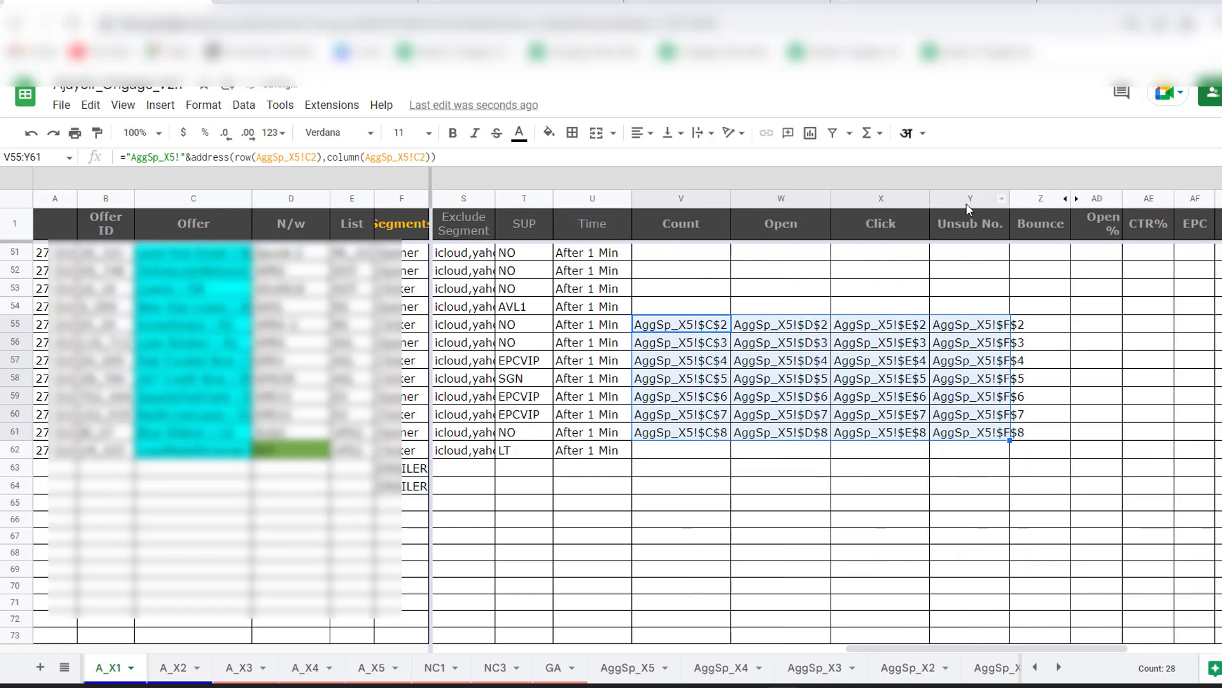
pyautogui.moveTo(1011, 204); pyautogui.dragTo(1011, 204)
pyautogui.doubleClick(1011, 204)
# Wrap the V55 formula in INDIRECT so it reads =indirect("AggSp_X5!"&address(row(AggSp_X5!C2),column(AggSp_X5!C2))).
pyautogui.click(686, 332)
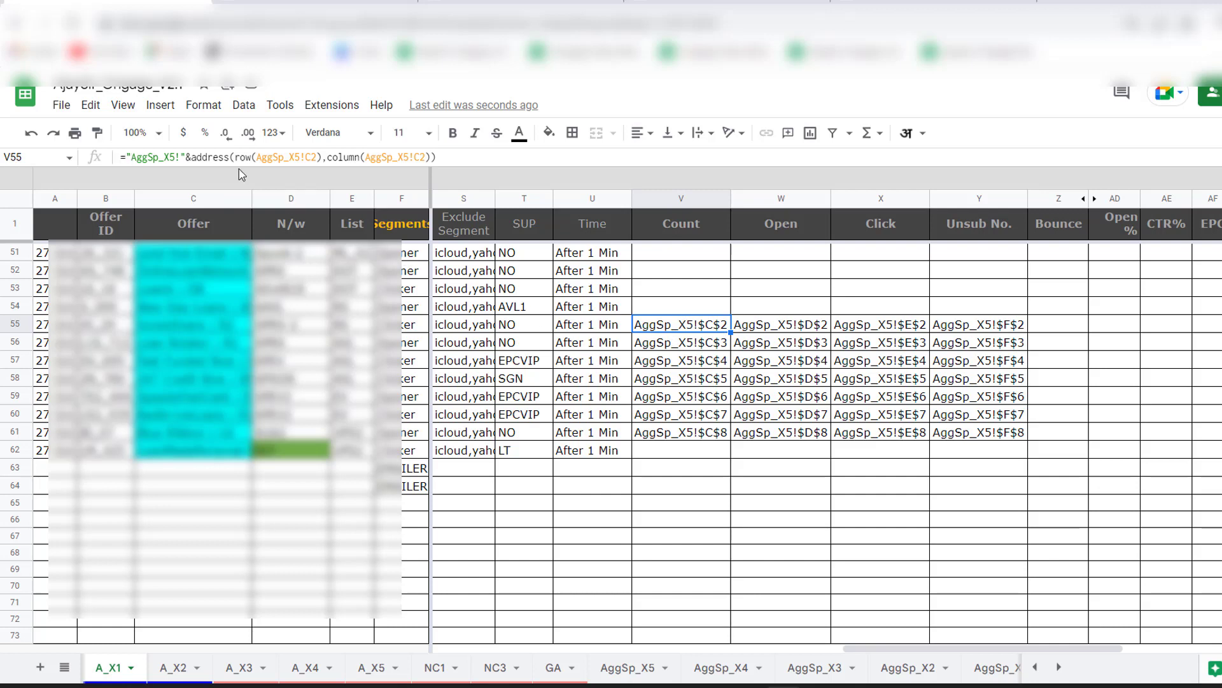
pyautogui.click(127, 157)
pyautogui.write('indirect')
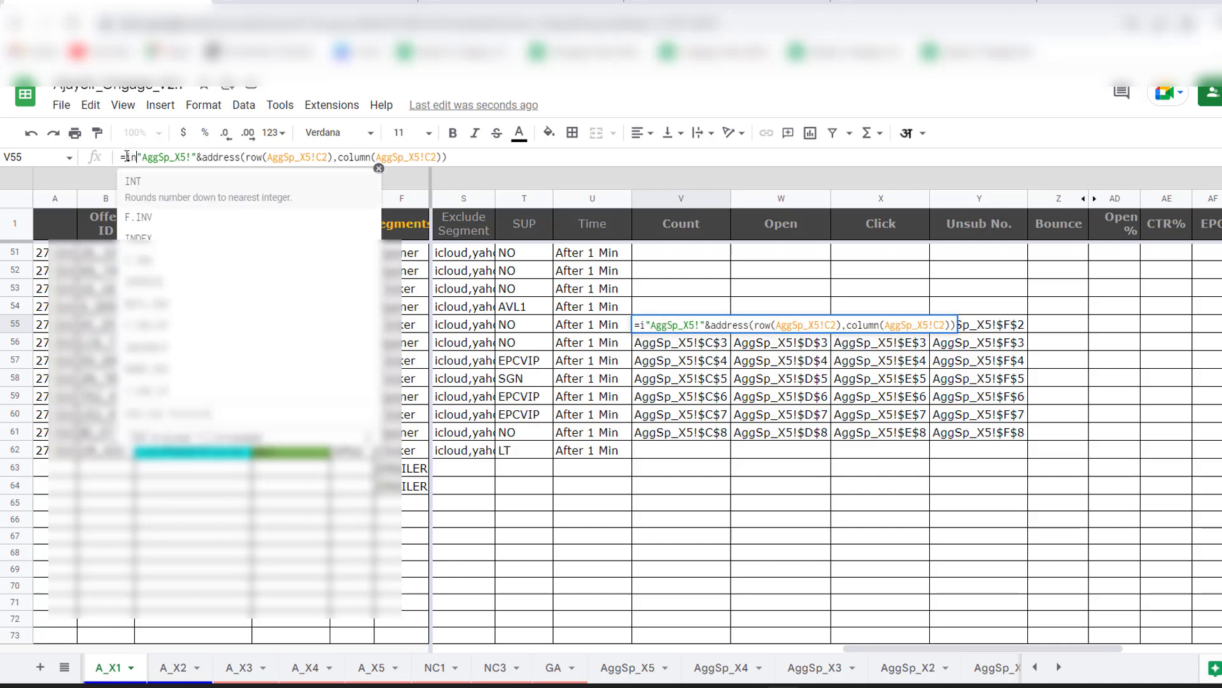
pyautogui.write('(')
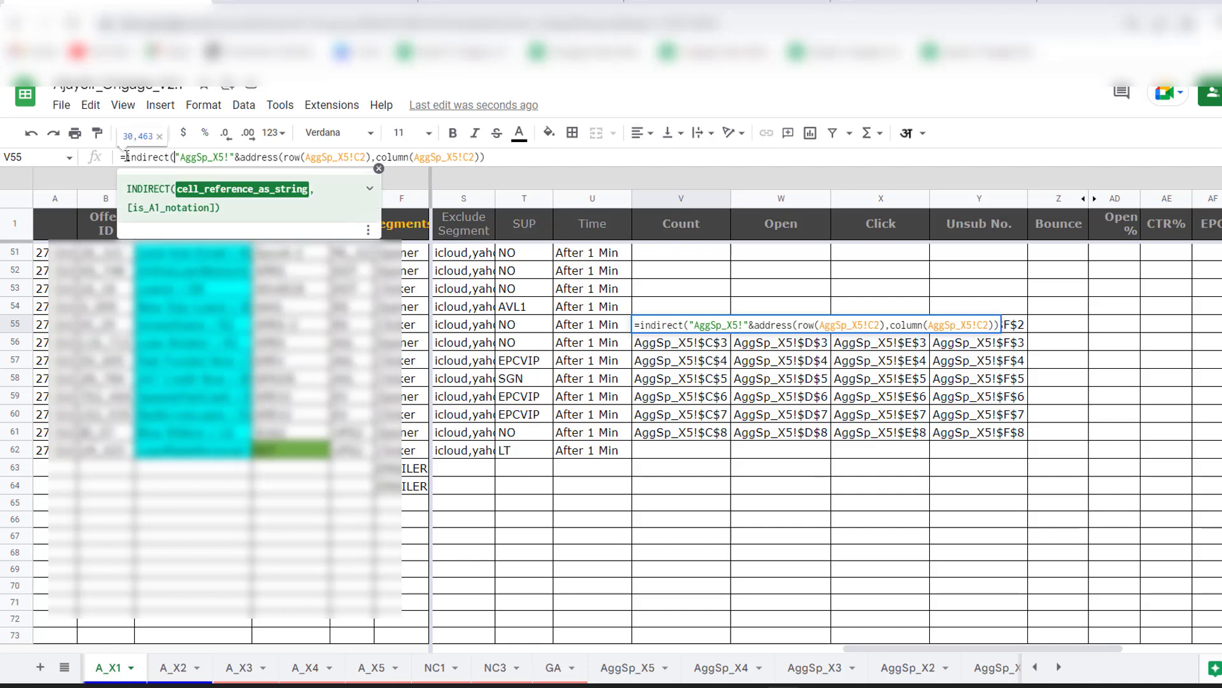
pyautogui.click(504, 156)
pyautogui.write(')')
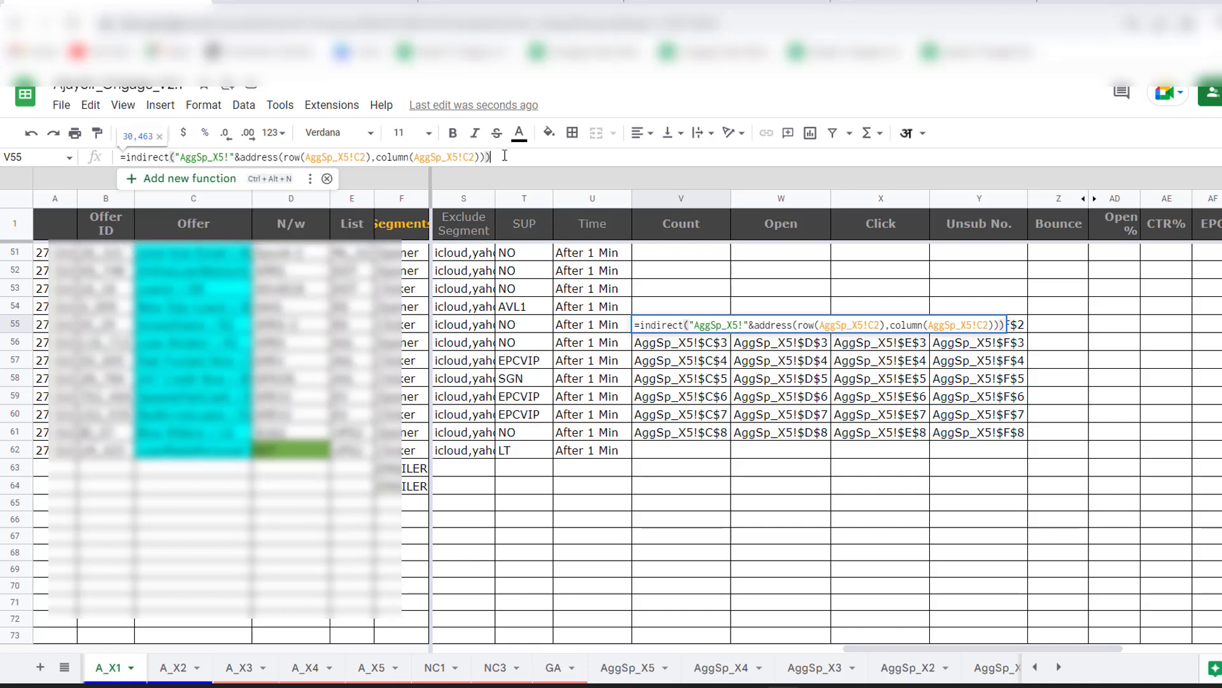
pyautogui.press('Return')
pyautogui.press('Up')
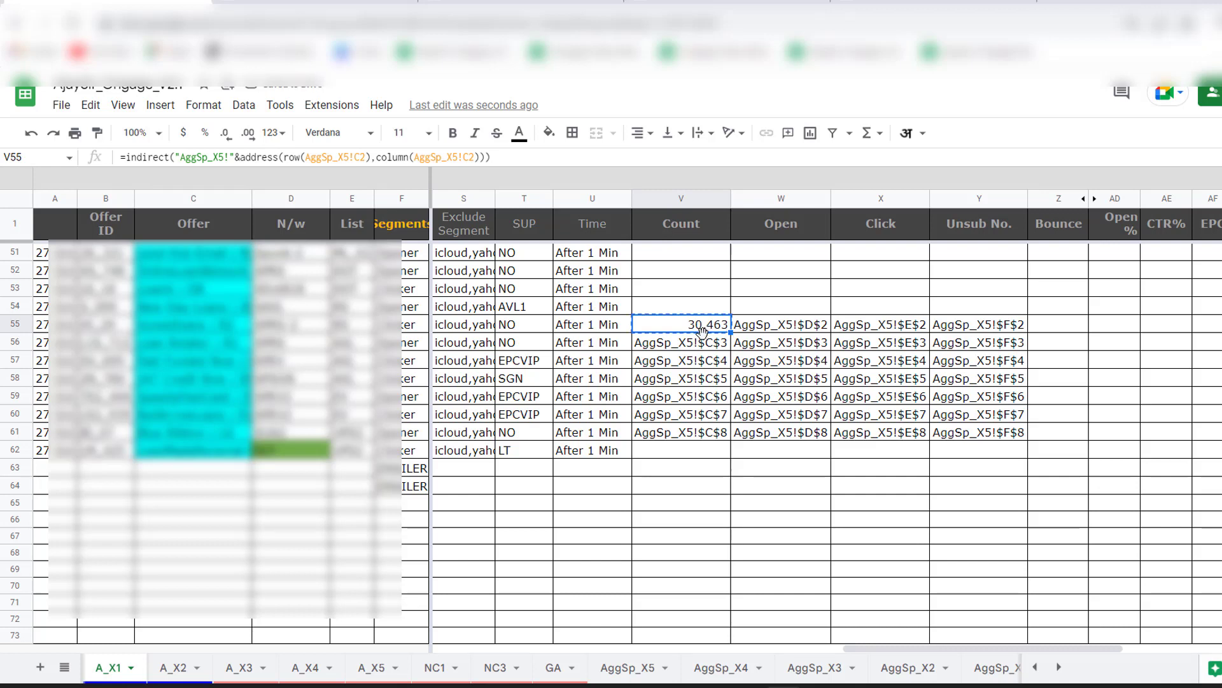
# Copy the INDIRECT formula from V55 into the range V56:Y61.
pyautogui.press('Down')
pyautogui.hotkey('shift', 'Right')
pyautogui.hotkey('shift', 'Right')
pyautogui.hotkey('shift', 'Right')
pyautogui.hotkey('shift', 'Right')
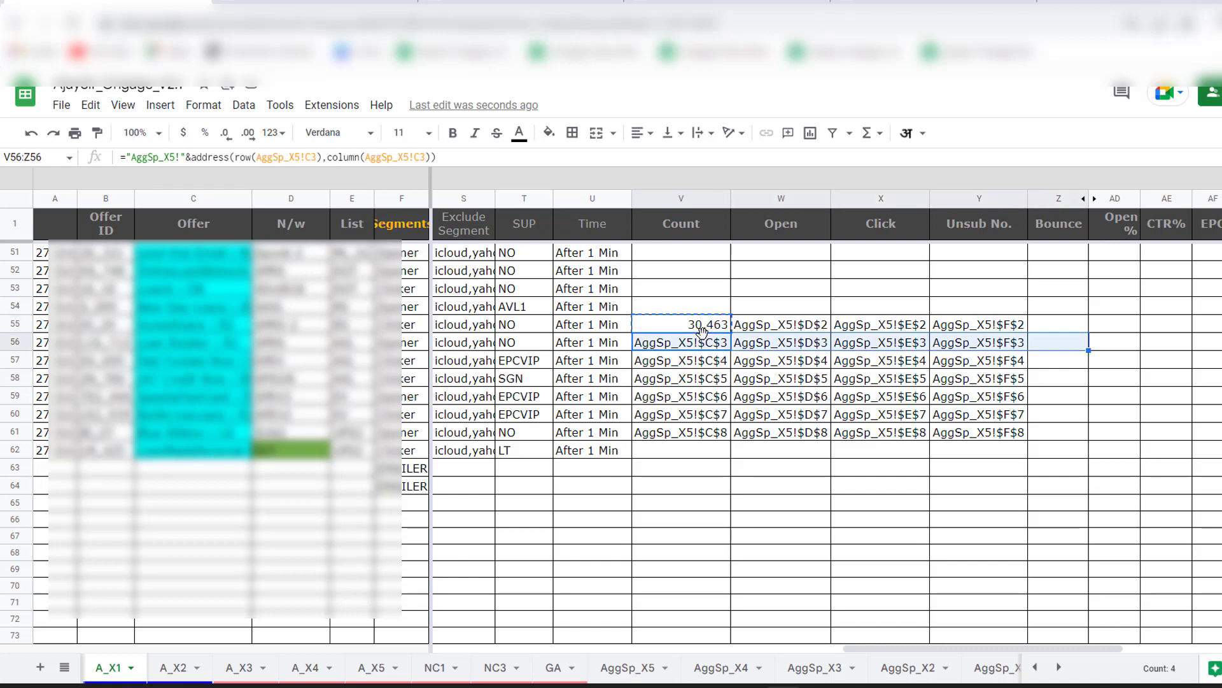
pyautogui.hotkey('shift', 'Left')
pyautogui.hotkey('shift', 'Down')
pyautogui.hotkey('shift', 'Down')
pyautogui.hotkey('shift', 'Down')
pyautogui.hotkey('shift', 'Down')
pyautogui.hotkey('shift', 'Down')
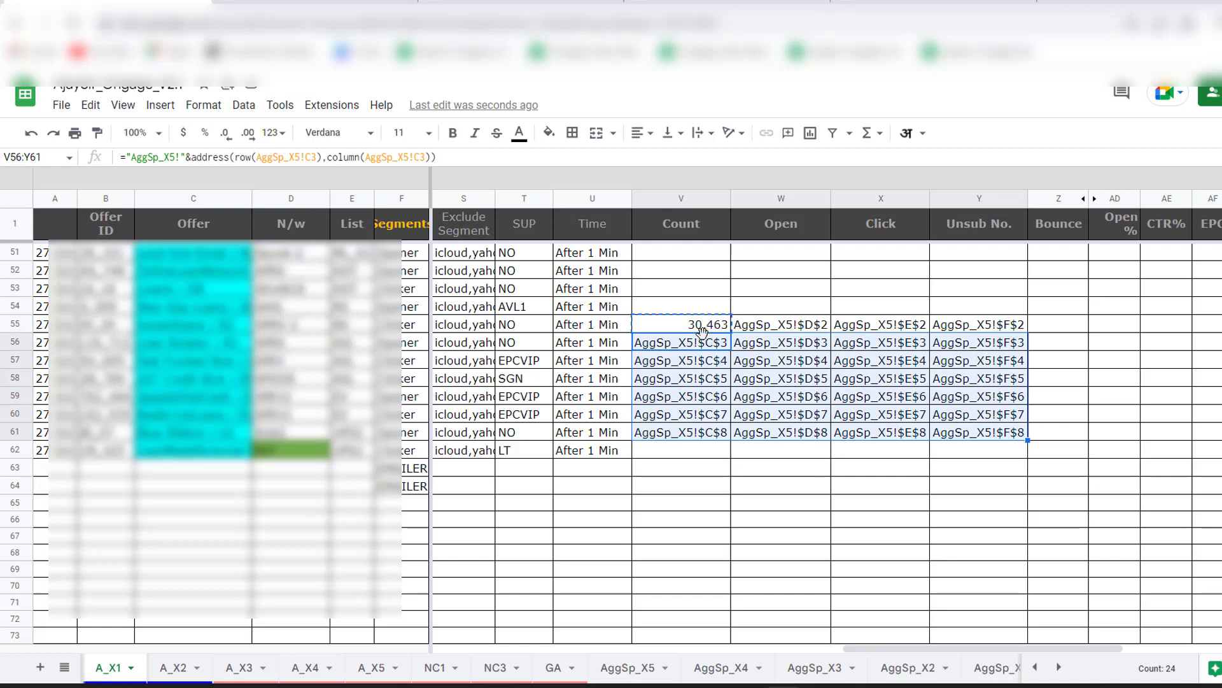
pyautogui.hotkey('ctrl', 'v')
# Paste the same INDIRECT formula into W55:Y55 and reselect V55.
pyautogui.press('Up')
pyautogui.press('Right')
pyautogui.hotkey('shift', 'Right')
pyautogui.hotkey('shift', 'Right')
pyautogui.hotkey('ctrl', 'v')
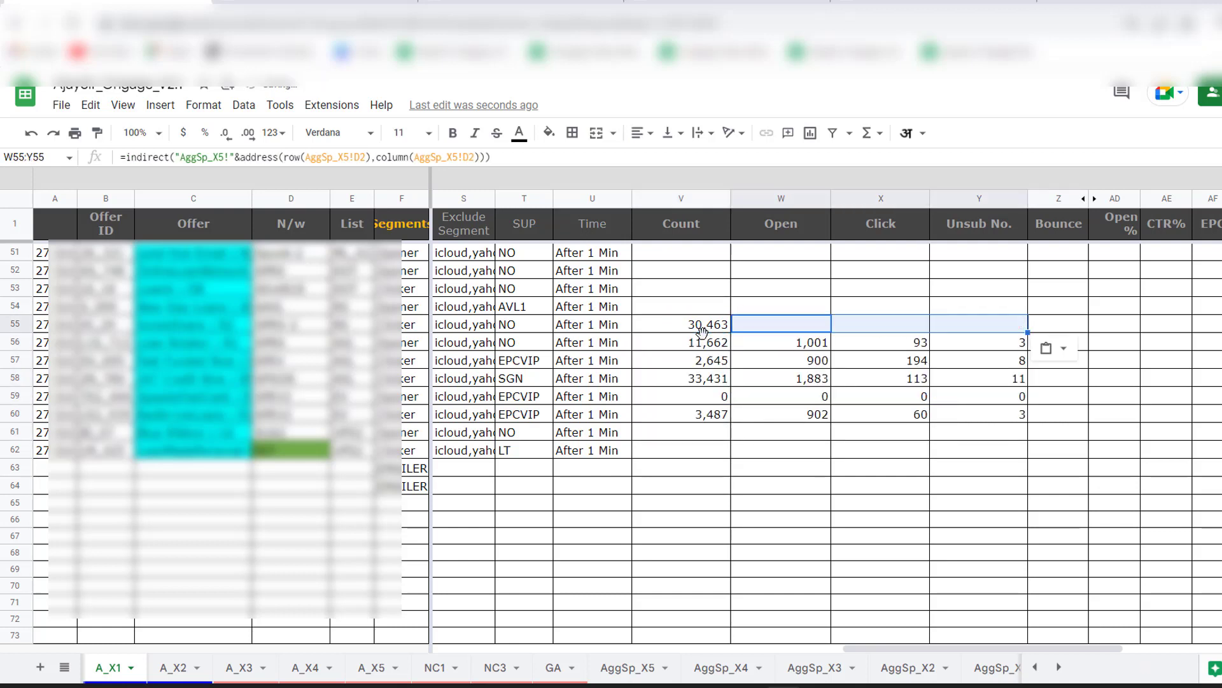
pyautogui.press('Left')
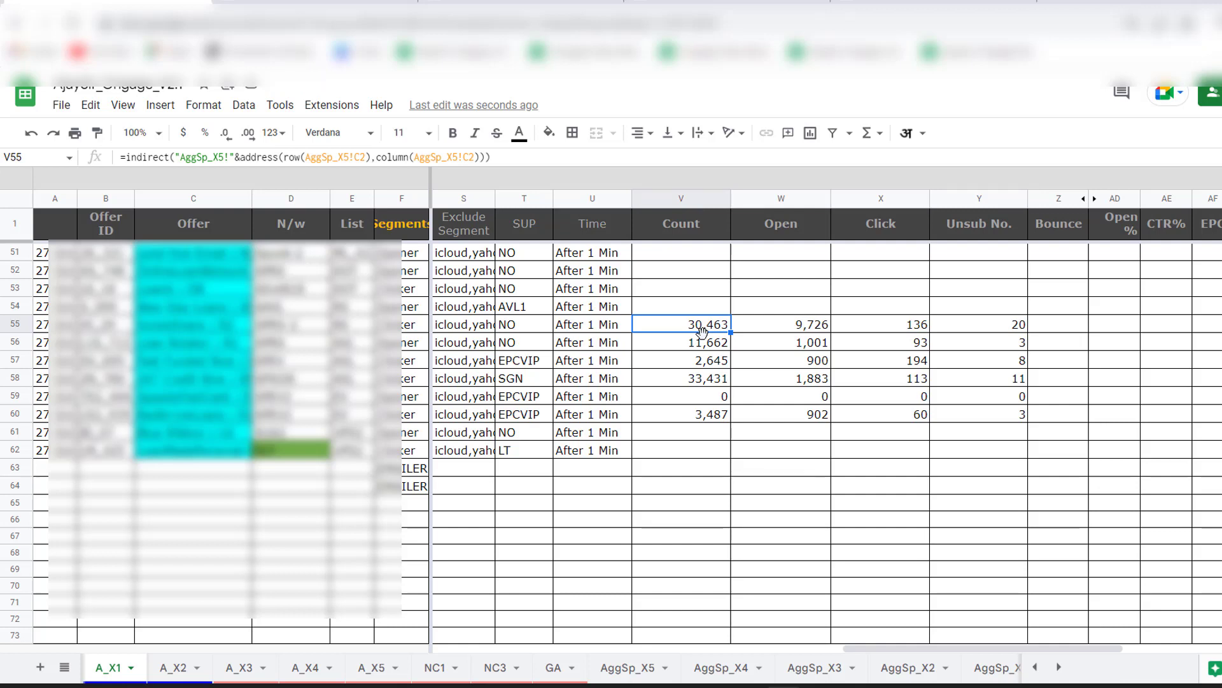
# Copy the text of V55's INDIRECT formula without its equals sign, leaving the cell itself unedited.
pyautogui.click(130, 159)
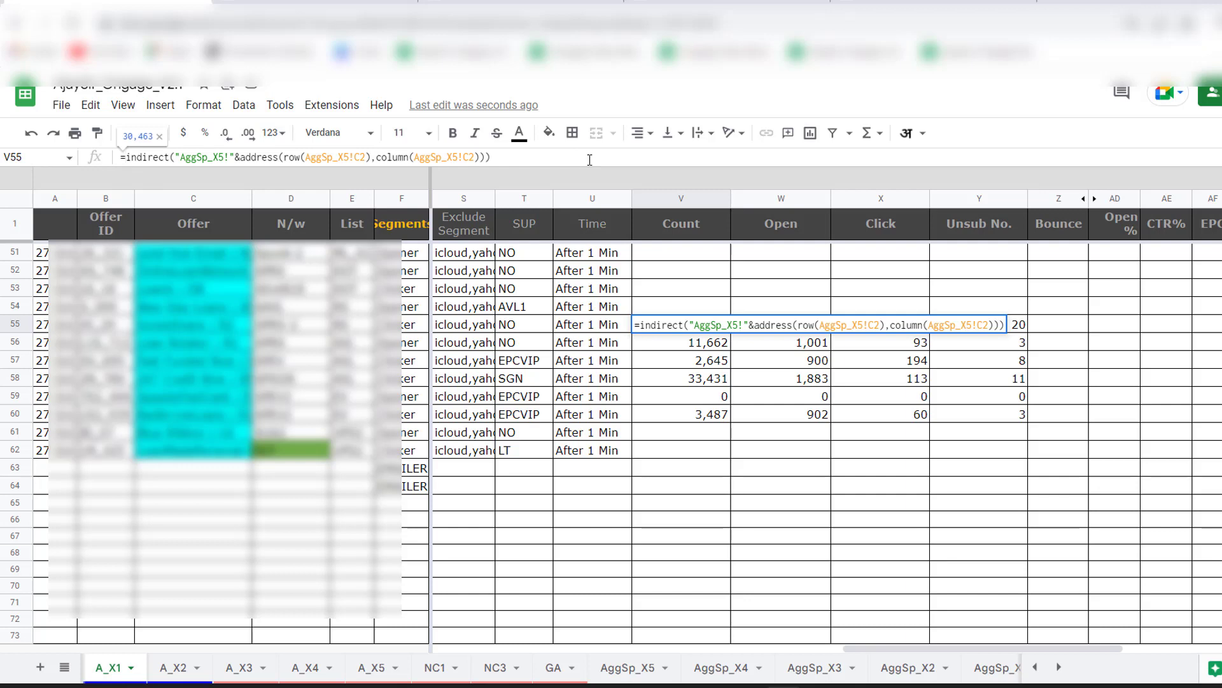
pyautogui.hotkey('shift', 'End')
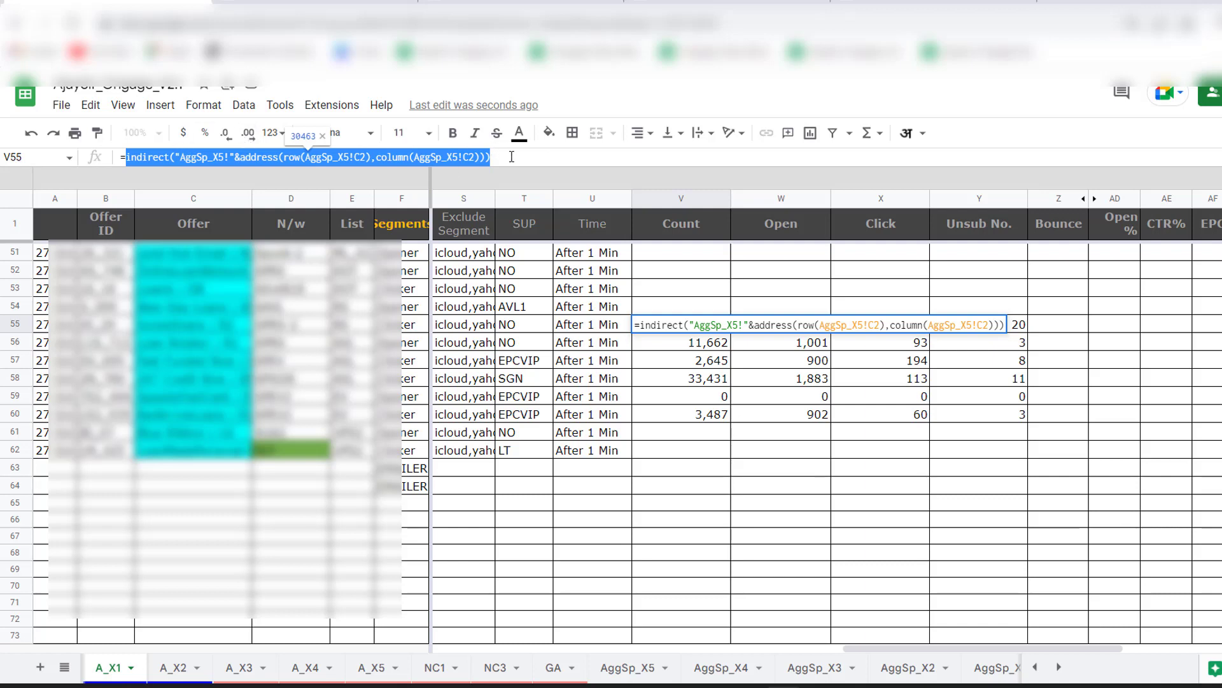
pyautogui.click(703, 364)
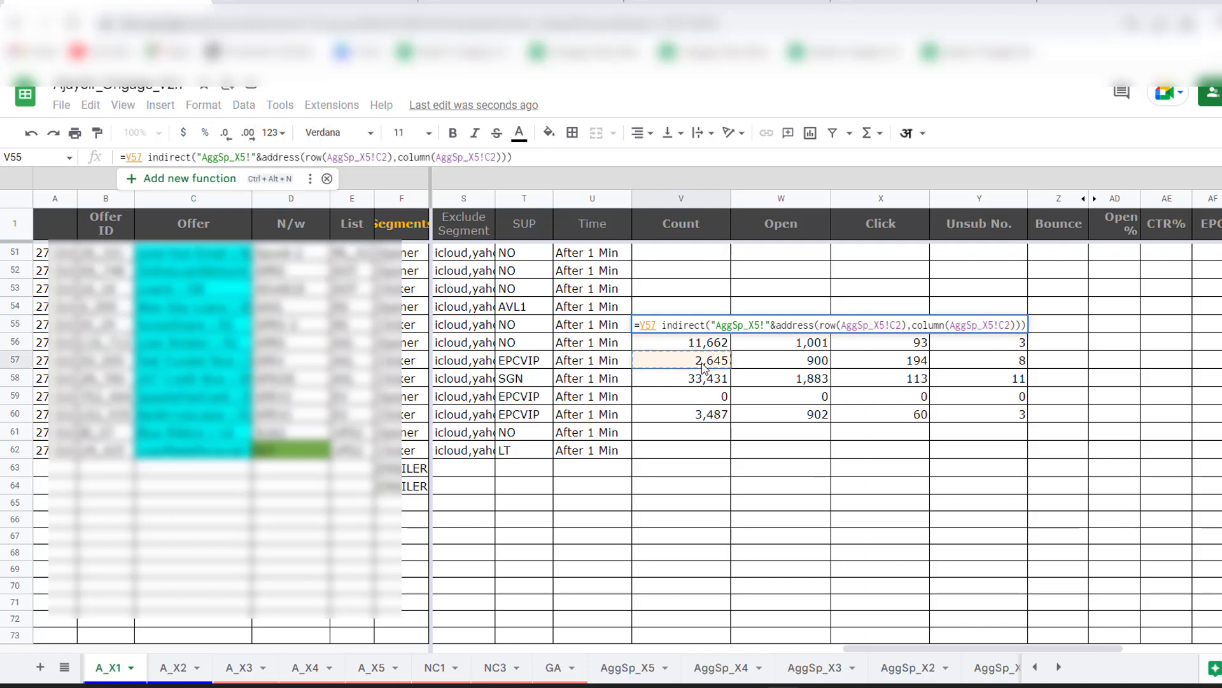
pyautogui.press('Escape')
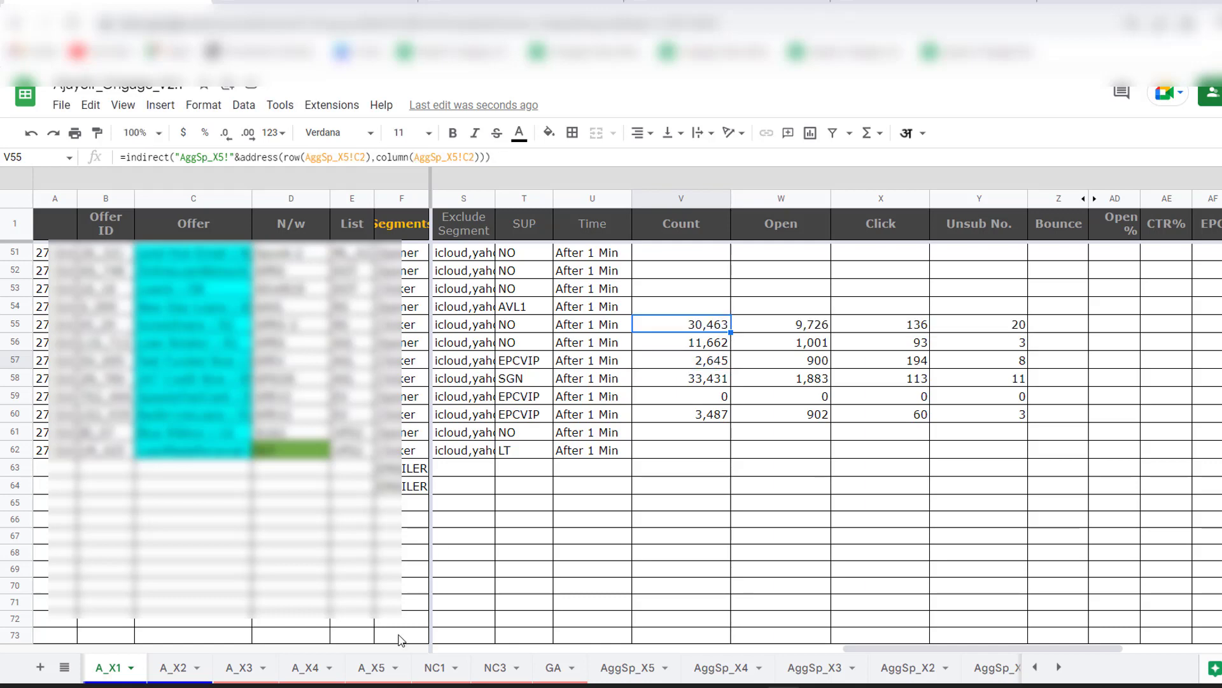
# On sheet A_X2, clear the old formulas from the Count cells V46:V58.
pyautogui.click(177, 670)
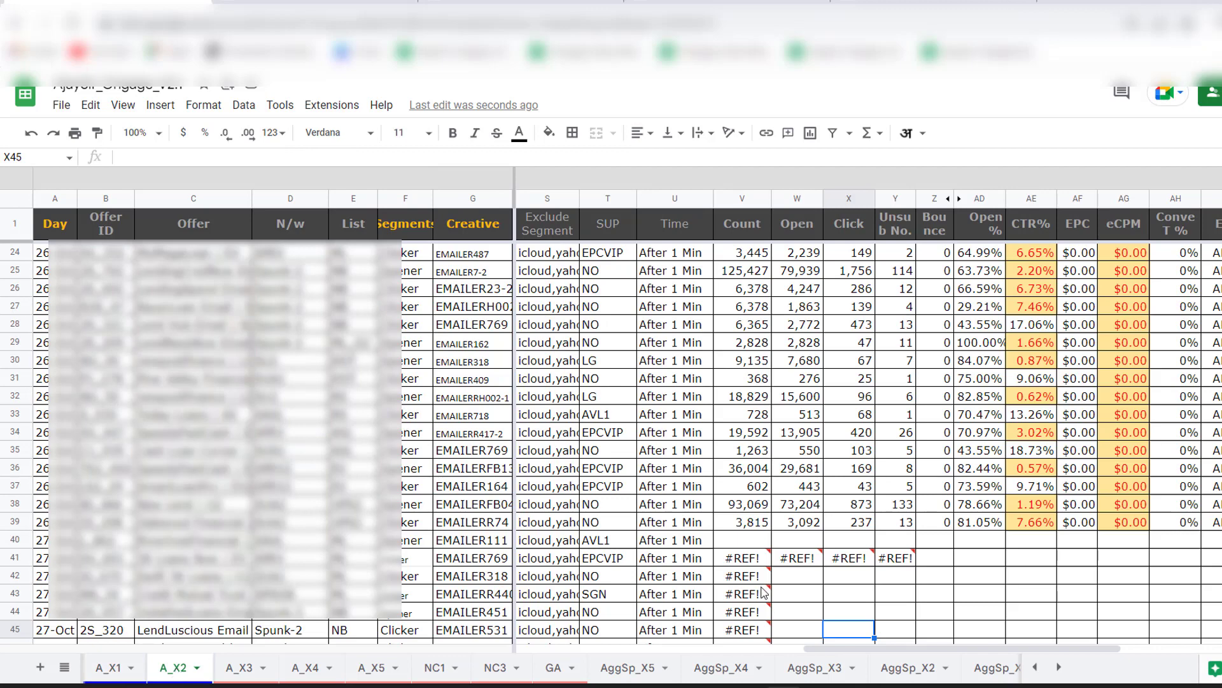
pyautogui.click(807, 579)
pyautogui.press('Down')
pyautogui.press('Down')
pyautogui.press('Down')
pyautogui.press('Down')
pyautogui.press('Down')
pyautogui.press('Down')
pyautogui.press('Down')
pyautogui.press('Down')
pyautogui.press('Down')
pyautogui.press('Down')
pyautogui.press('Down')
pyautogui.press('Down')
pyautogui.press('Down')
pyautogui.press('Down')
pyautogui.press('Down')
pyautogui.press('Down')
pyautogui.press('Down')
pyautogui.press('Down')
pyautogui.press('Down')
pyautogui.press('Down')
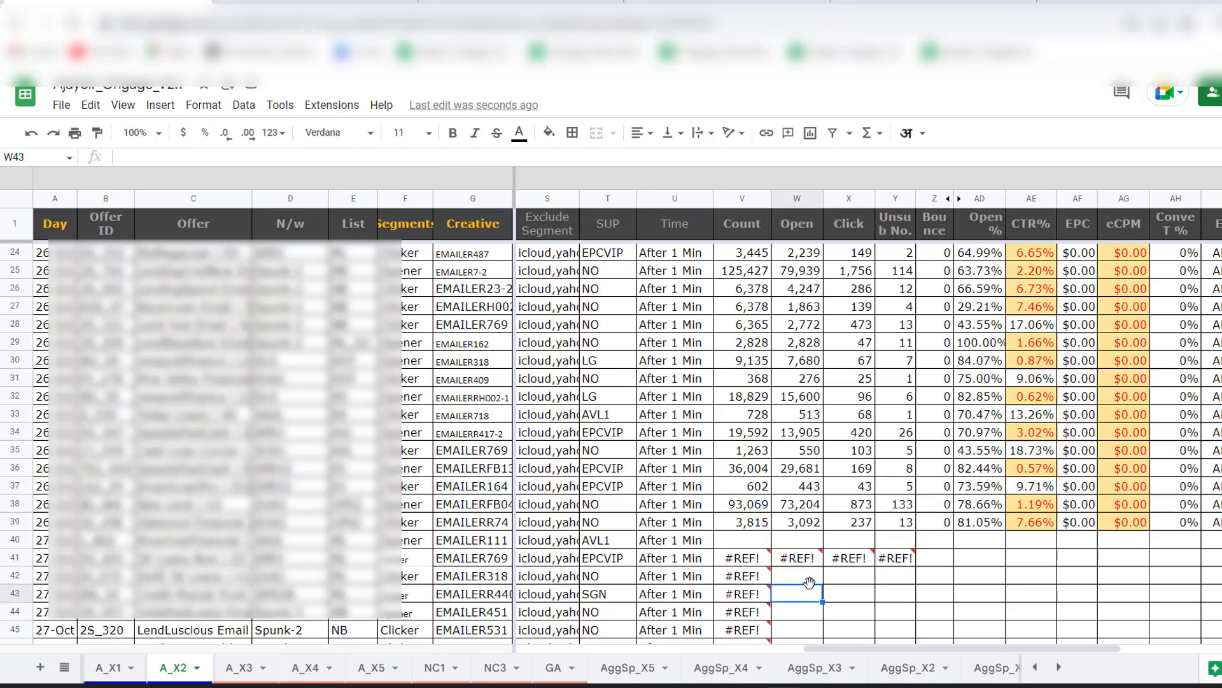
pyautogui.click(895, 304)
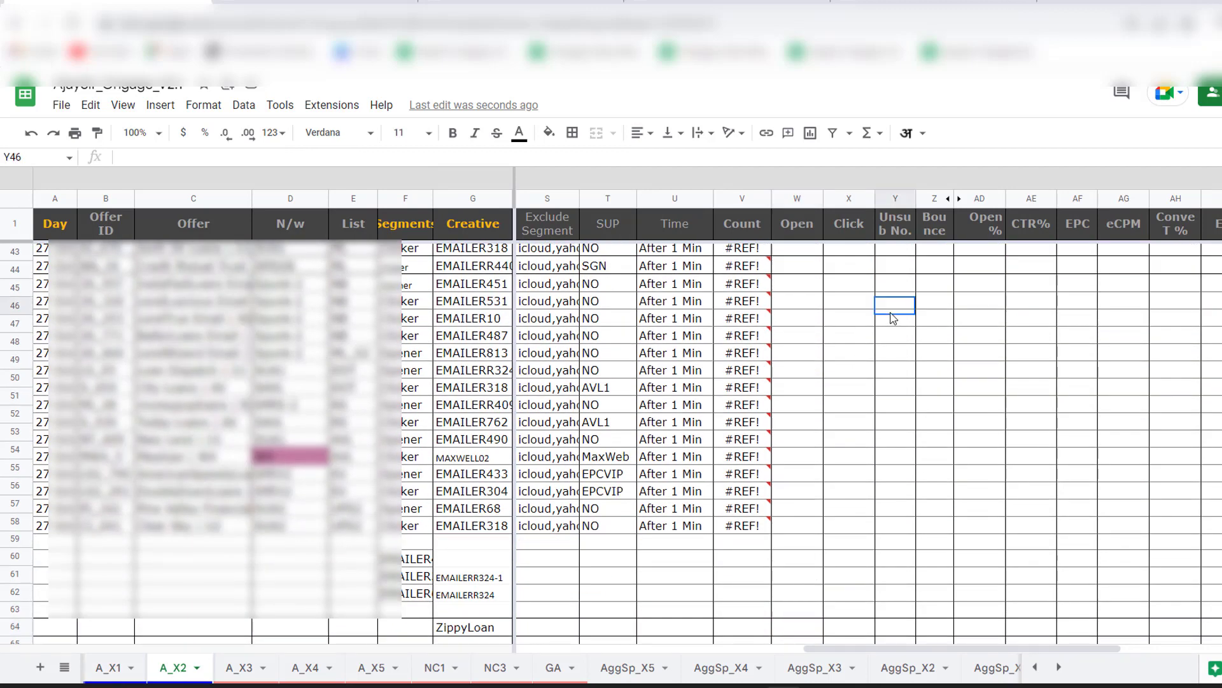
pyautogui.click(820, 307)
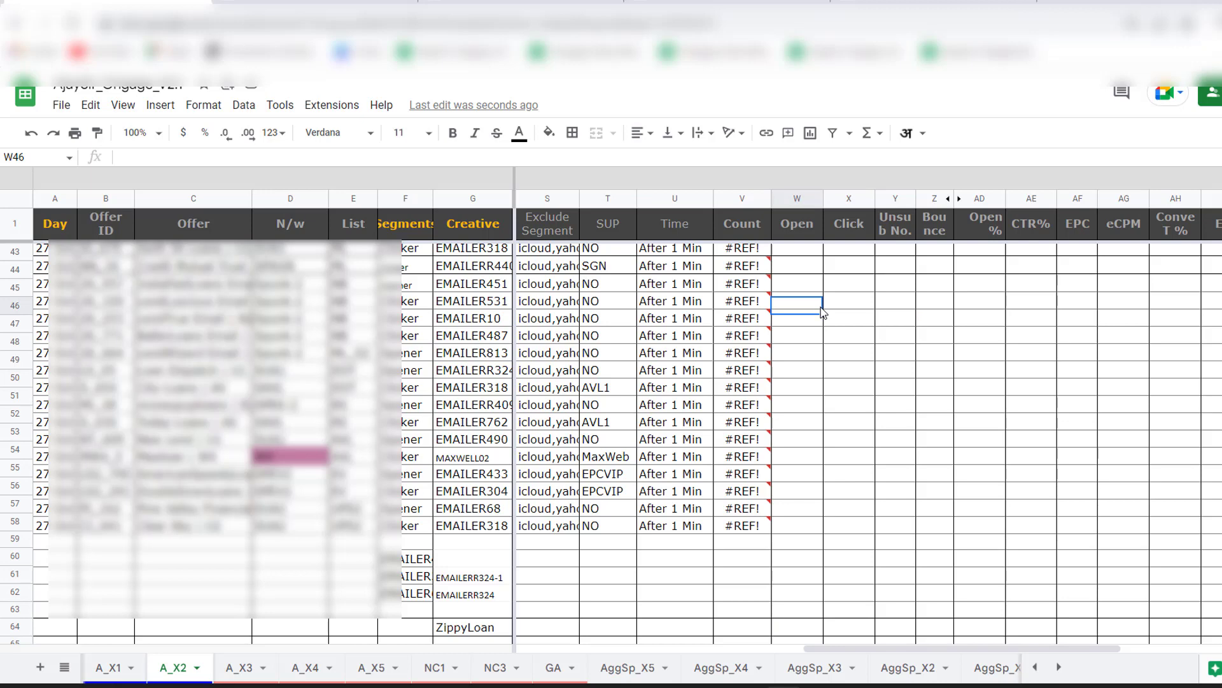
pyautogui.click(735, 310)
pyautogui.hotkey('shift', 'Down')
pyautogui.hotkey('shift', 'Down')
pyautogui.hotkey('shift', 'Down')
pyautogui.hotkey('shift', 'Down')
pyautogui.hotkey('shift', 'Down')
pyautogui.hotkey('shift', 'Down')
pyautogui.hotkey('shift', 'Down')
pyautogui.hotkey('shift', 'Down')
pyautogui.hotkey('shift', 'Down')
pyautogui.hotkey('shift', 'Down')
pyautogui.hotkey('shift', 'Down')
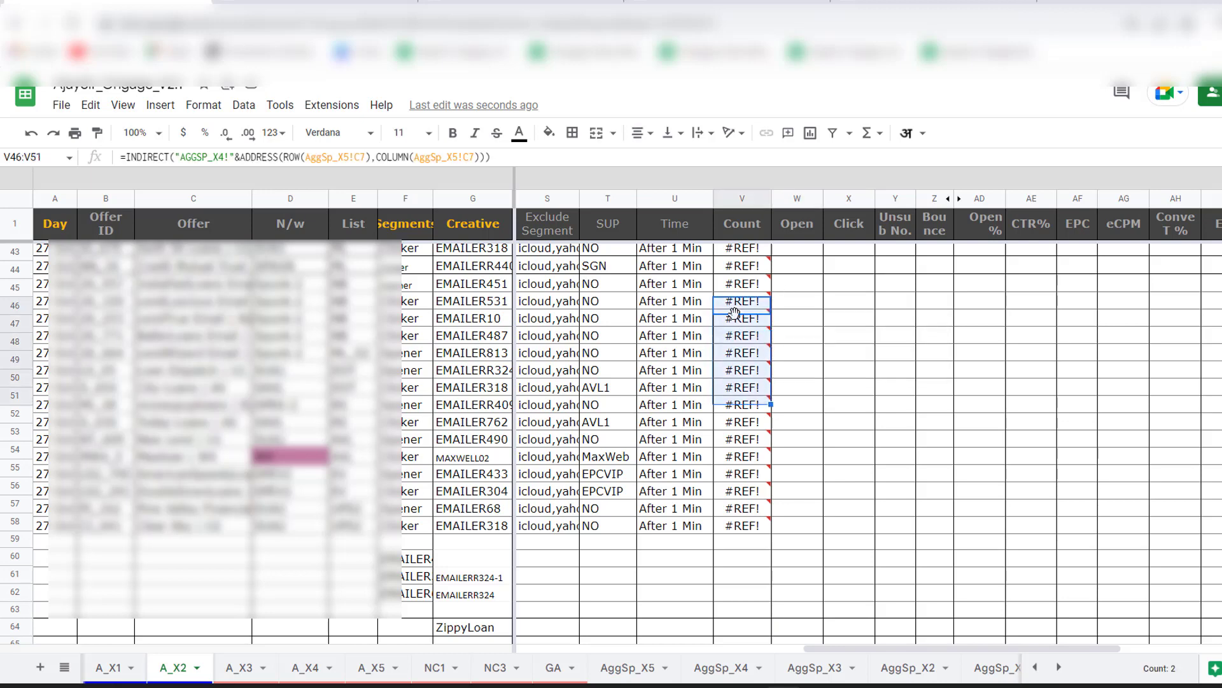
pyautogui.hotkey('shift', 'Down')
pyautogui.press('Delete')
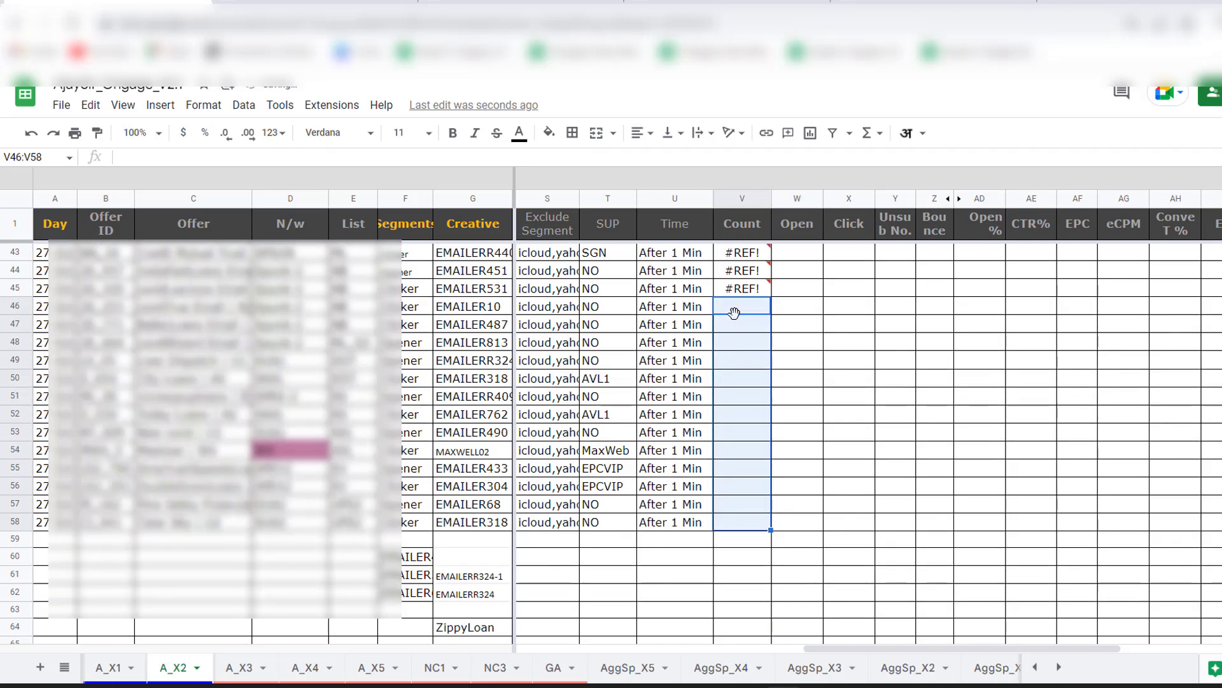
# Enter =indirect("AggSp_X5!"&address(row(AggSp_X5!C2),column(AggSp_X5!C2))) in Count cell V46 of sheet A_X2.
pyautogui.click(739, 311)
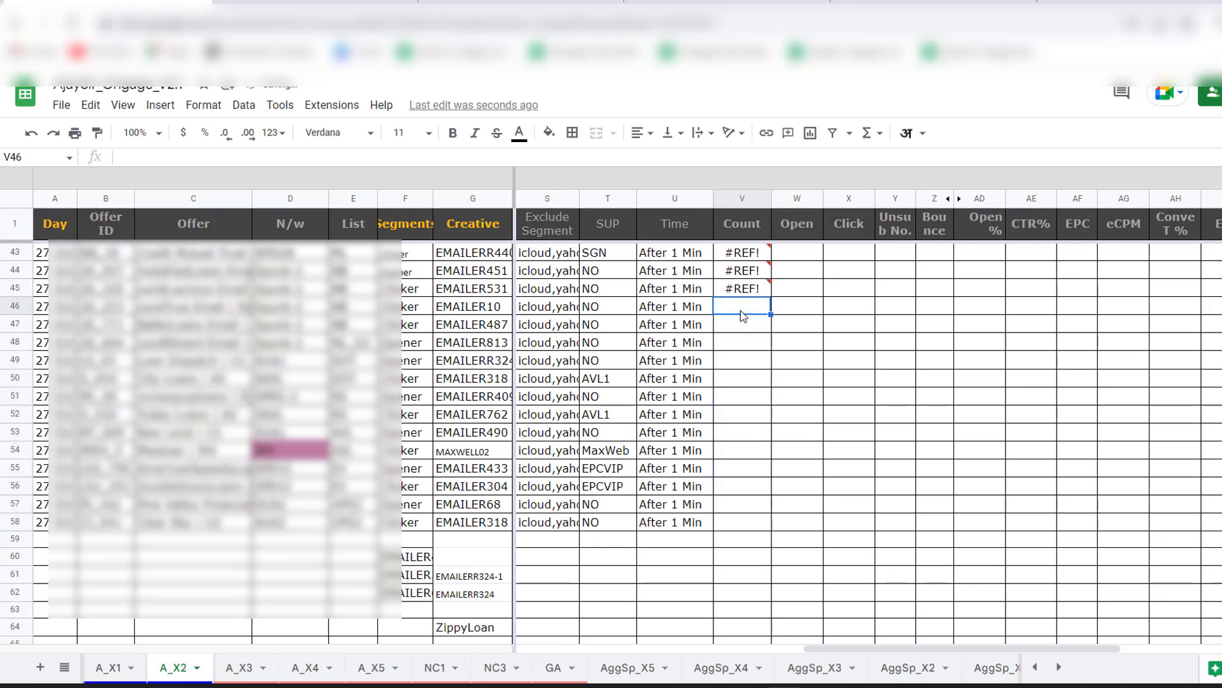
pyautogui.click(224, 157)
pyautogui.write('=')
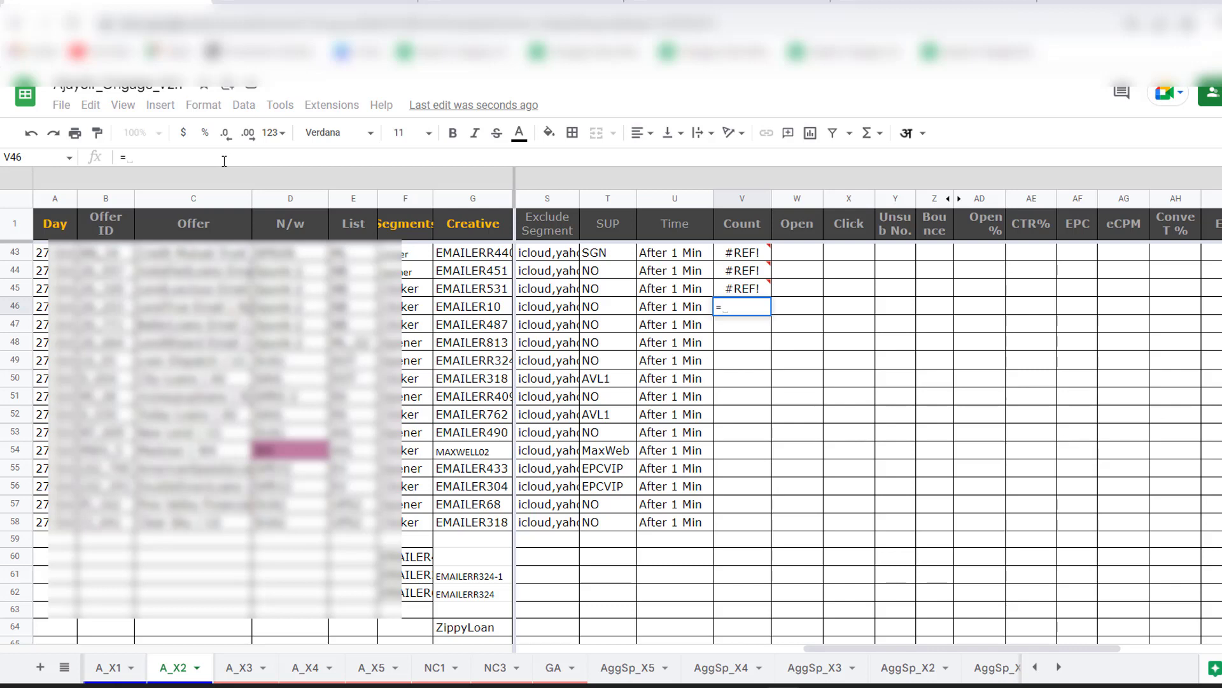
pyautogui.write('indirect("AggSp_X5!"&address(row(AggSp_X5!C2),column(AggSp_X5!C2)))')
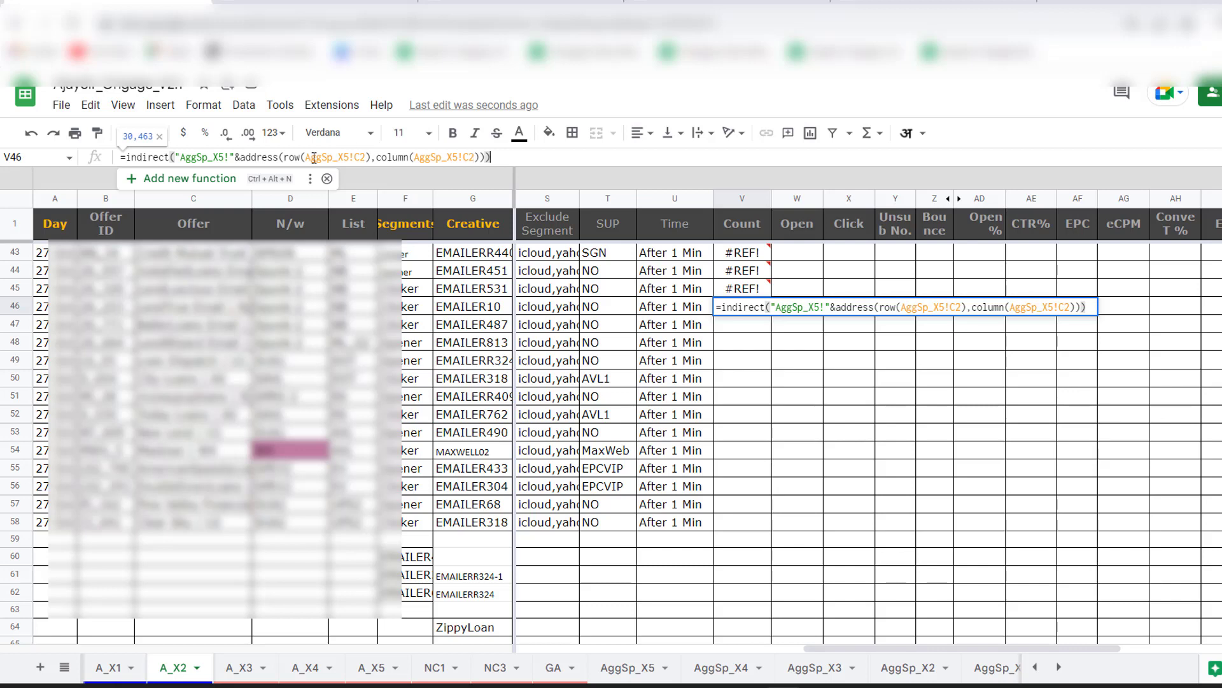
# Change the quoted sheet name in V46's formula to AggSp_X4 and auto-fill the formula down through V58.
pyautogui.click(223, 158)
pyautogui.press('BackSpace')
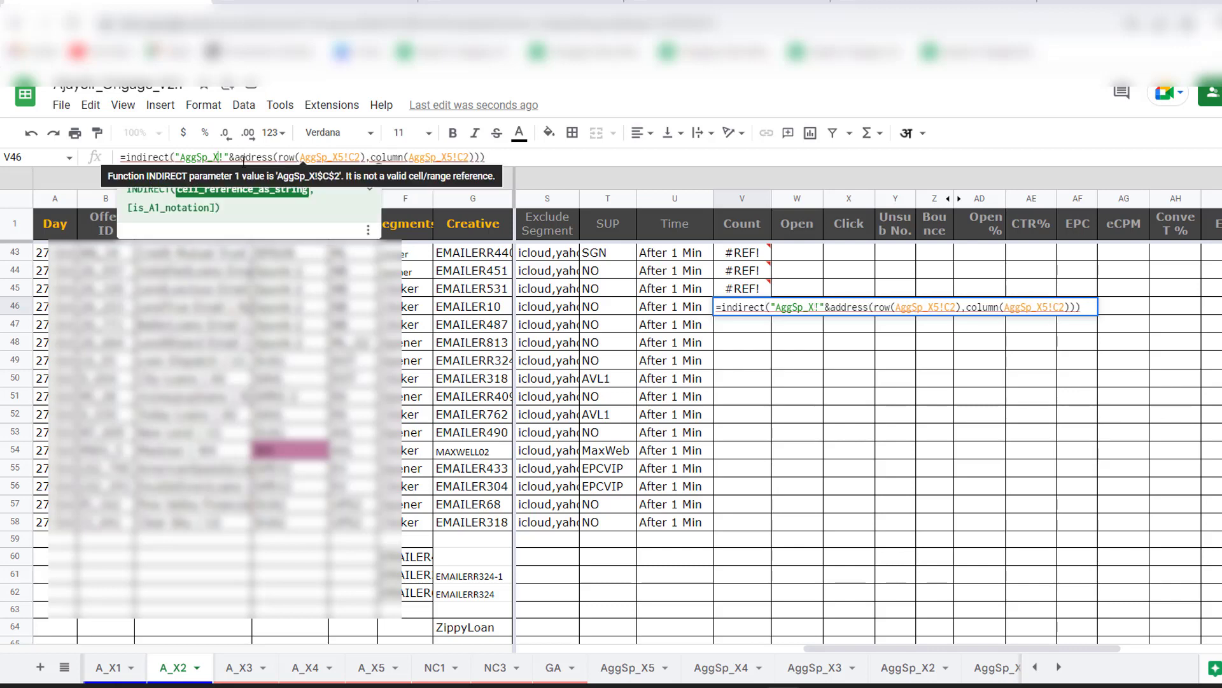
pyautogui.write('4')
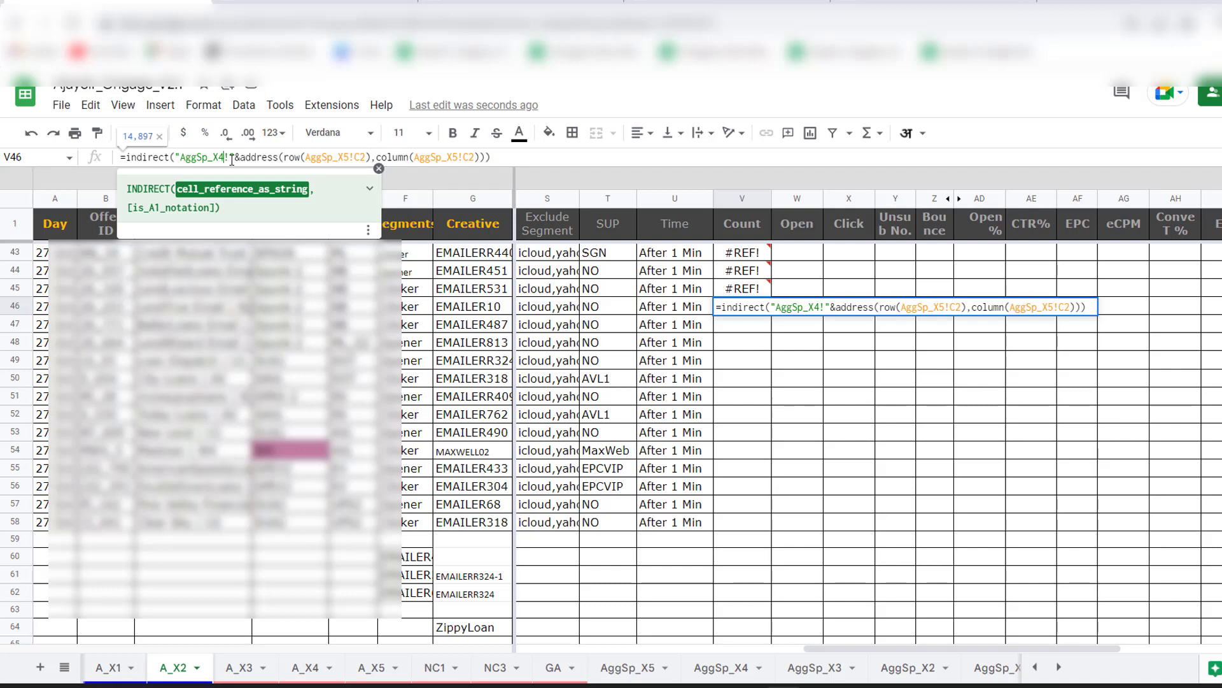
pyautogui.press('Return')
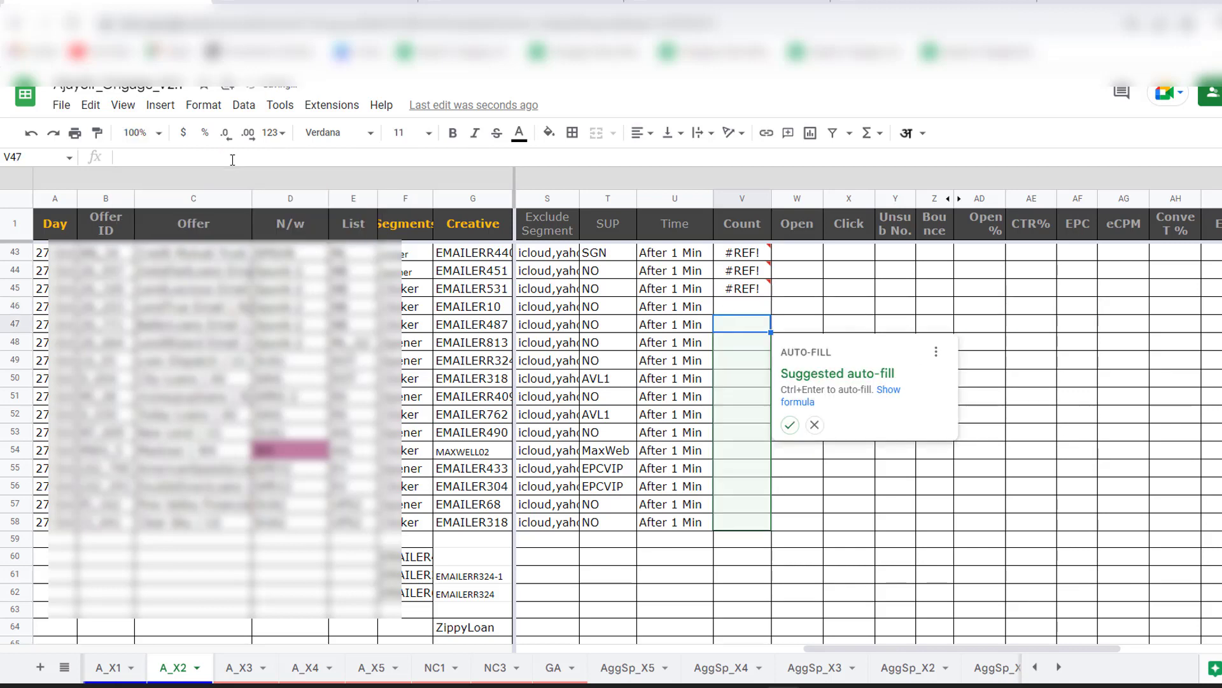
pyautogui.click(789, 424)
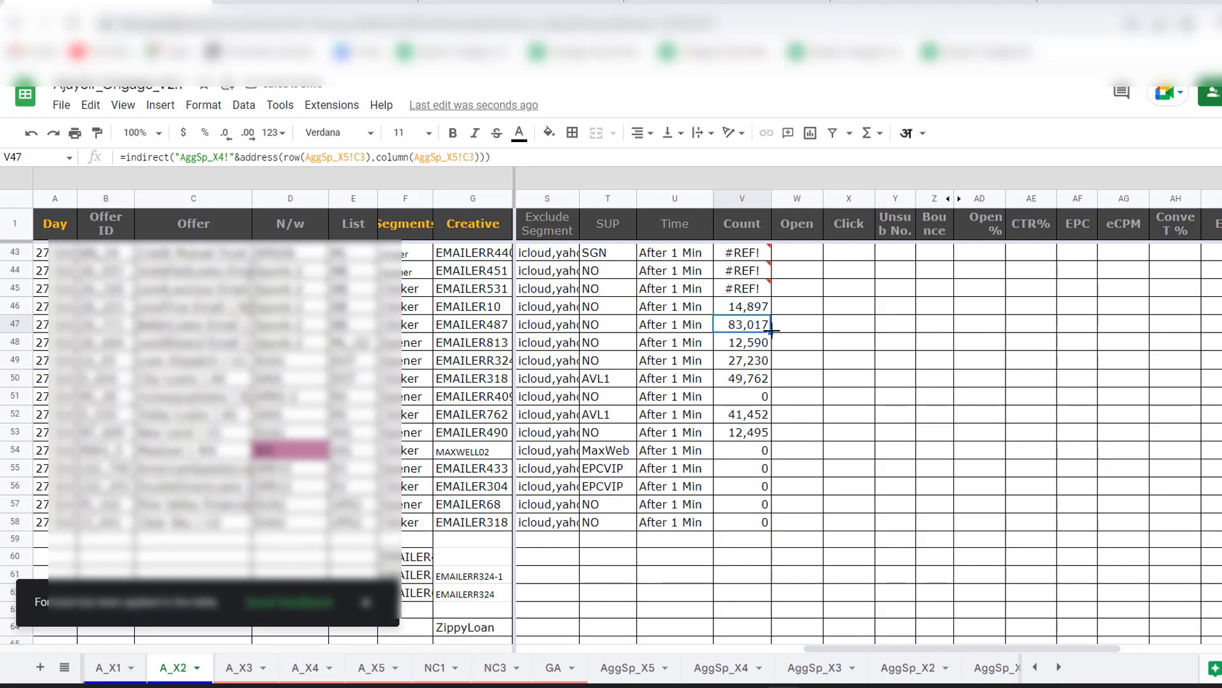
# Copy the Count formulas from V46:V54 into the Open, Click, Unsub and Bounce cells W46:Z54, and reselect V46.
pyautogui.press('Up')
pyautogui.hotkey('shift', 'Down')
pyautogui.hotkey('shift', 'Down')
pyautogui.hotkey('shift', 'Down')
pyautogui.hotkey('shift', 'Down')
pyautogui.hotkey('shift', 'Down')
pyautogui.hotkey('shift', 'Down')
pyautogui.hotkey('shift', 'Down')
pyautogui.hotkey('shift', 'Down')
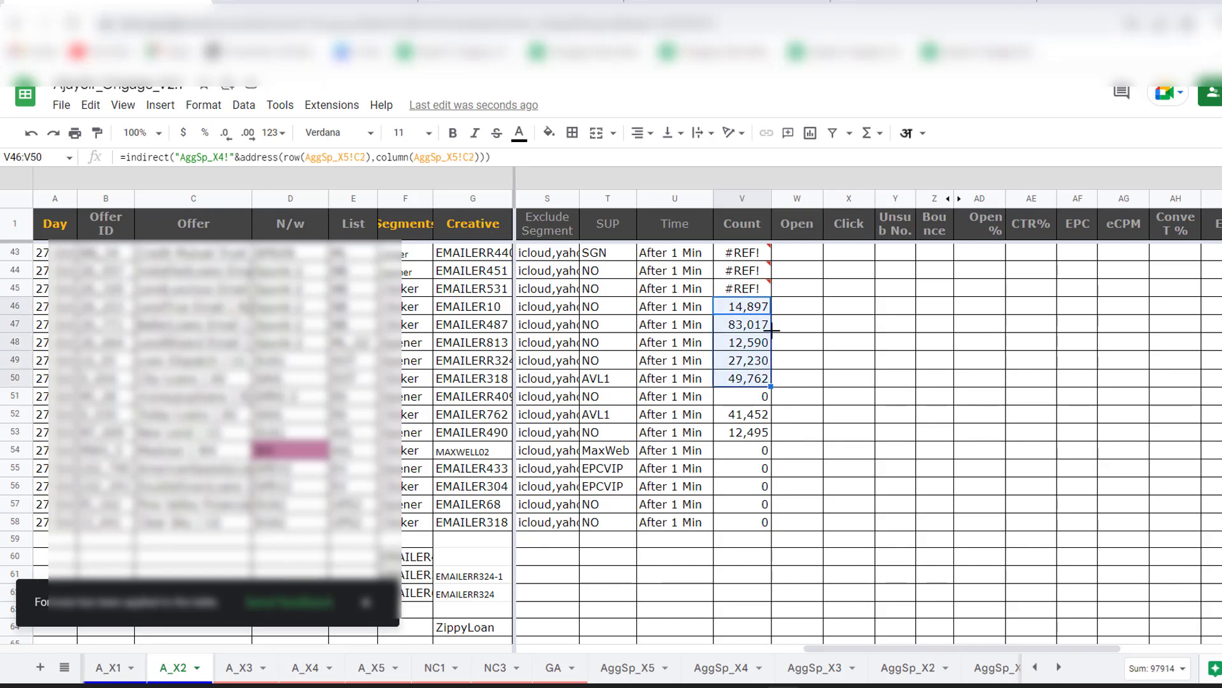
pyautogui.hotkey('ctrl', 'c')
pyautogui.press('Right')
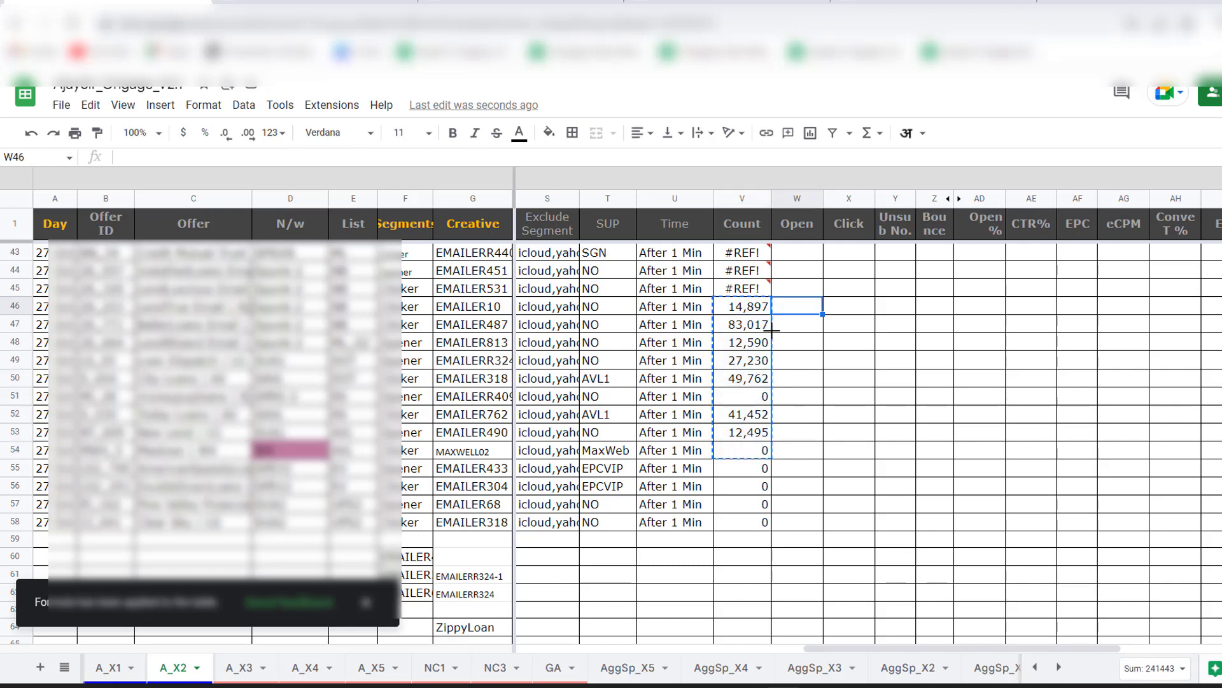
pyautogui.hotkey('shift', 'Right')
pyautogui.hotkey('shift', 'Right')
pyautogui.hotkey('shift', 'Right')
pyautogui.hotkey('shift', 'Down')
pyautogui.hotkey('shift', 'Down')
pyautogui.hotkey('shift', 'Down')
pyautogui.hotkey('shift', 'Down')
pyautogui.hotkey('shift', 'Down')
pyautogui.hotkey('shift', 'Down')
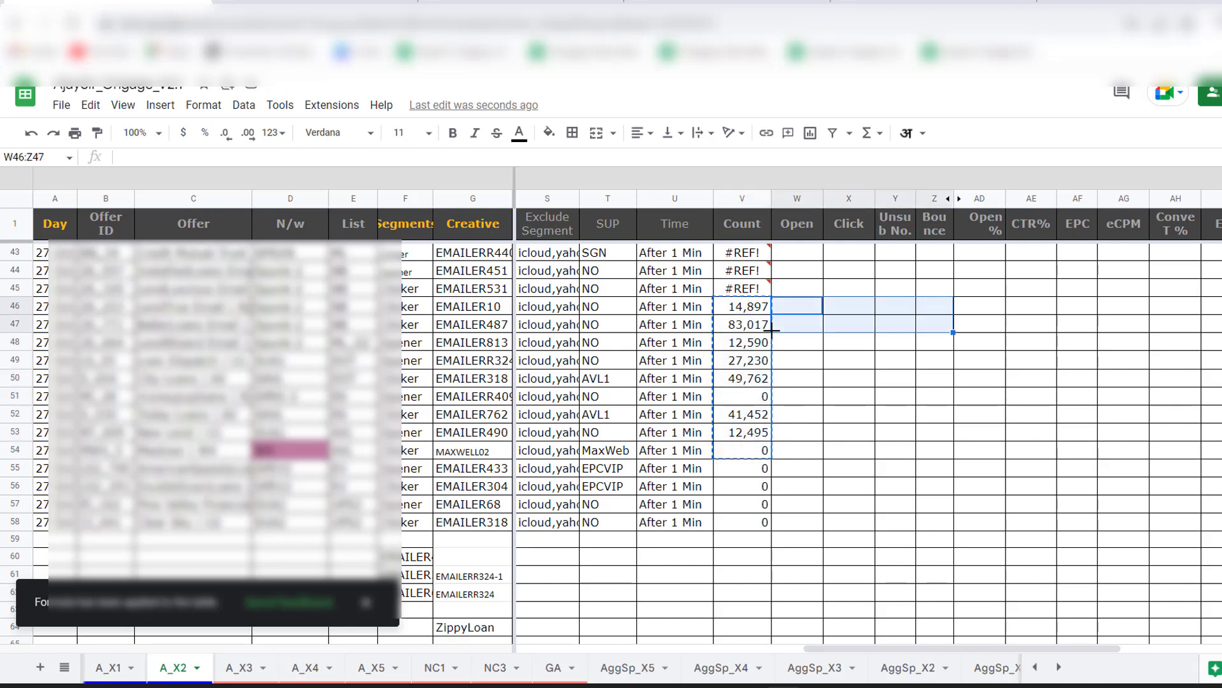
pyautogui.hotkey('ctrl', 'v')
pyautogui.keyDown('ctrl'); pyautogui.click(770, 329); pyautogui.keyUp('ctrl')
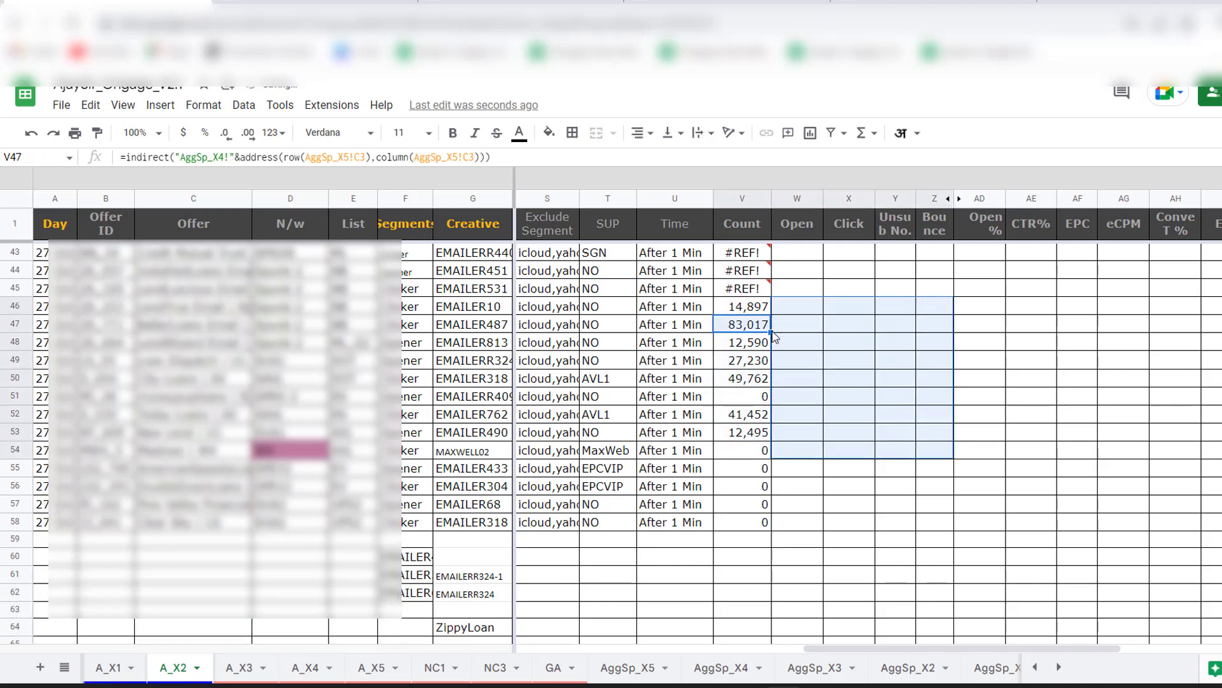
pyautogui.click(751, 309)
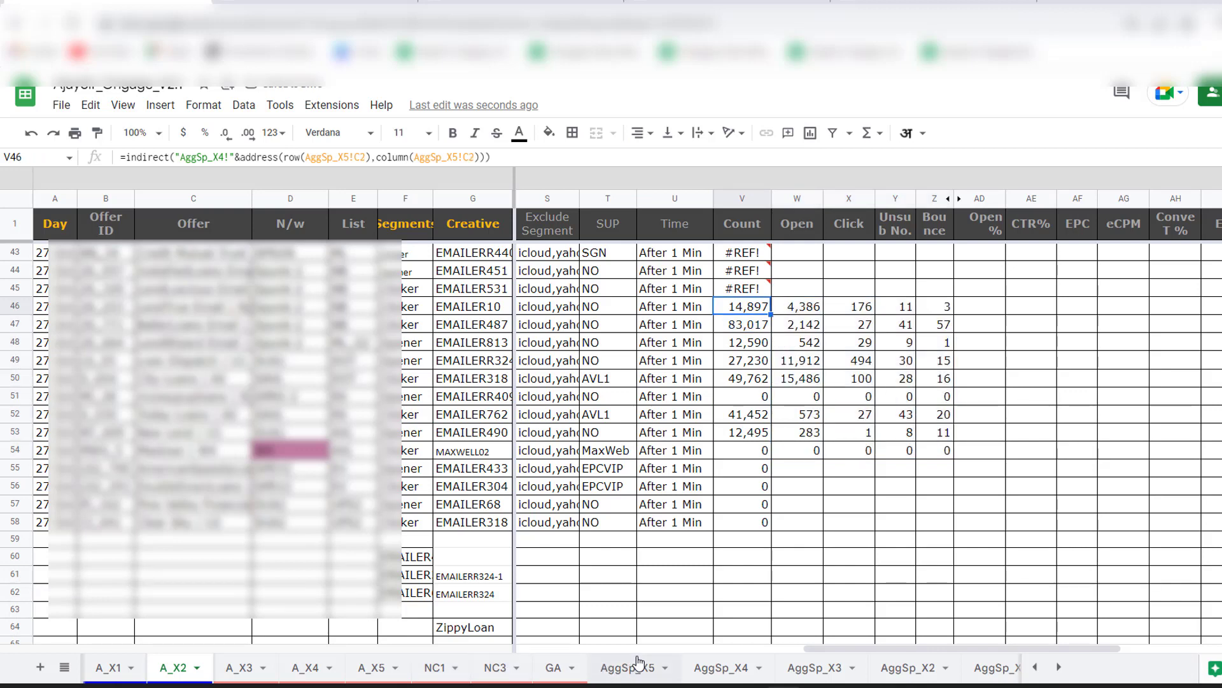
pyautogui.click(239, 668)
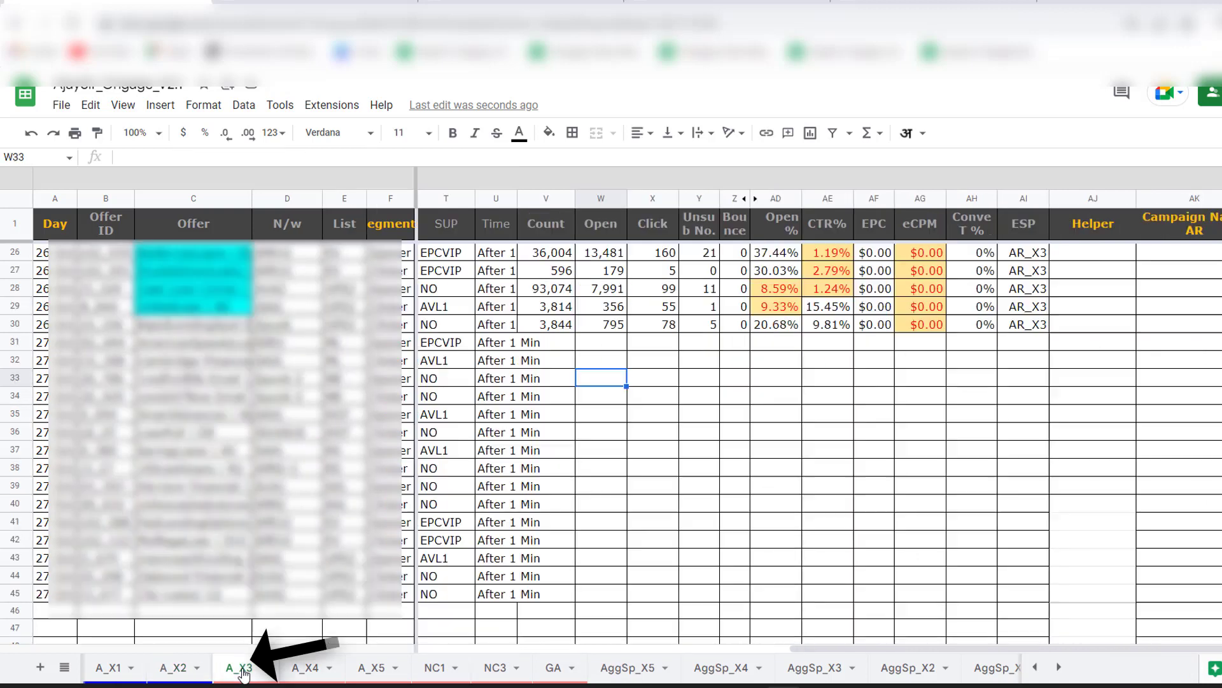
pyautogui.click(167, 153)
pyautogui.hotkey('ctrl', 'v')
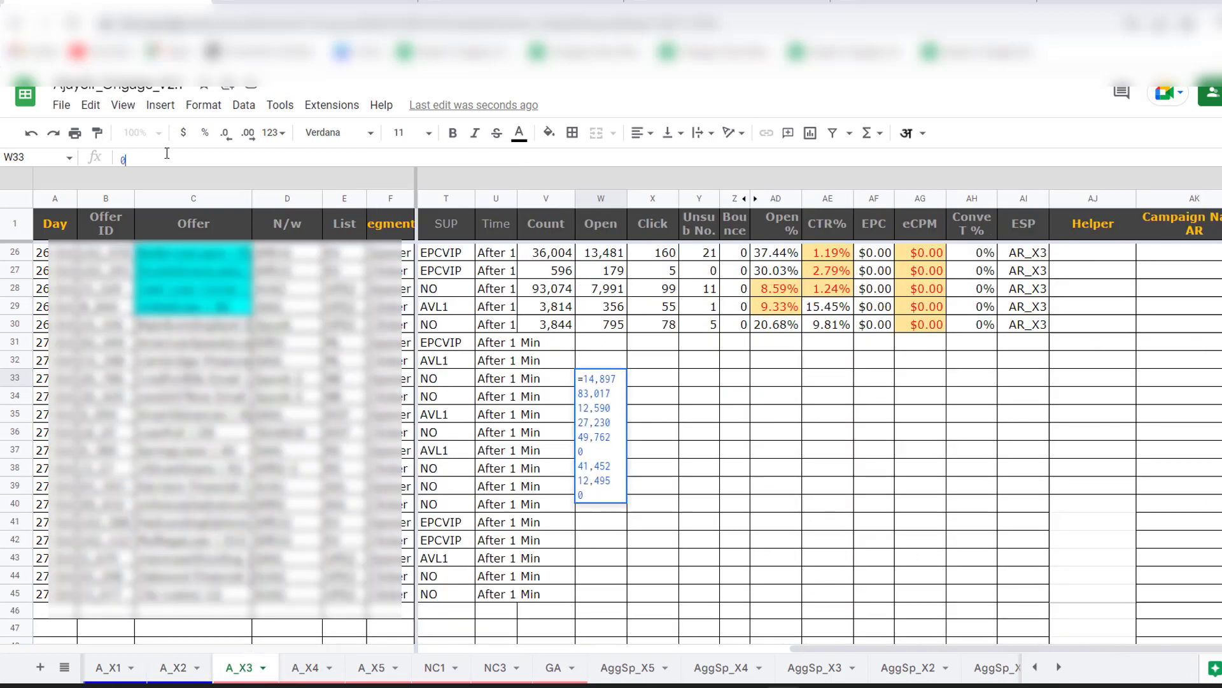
pyautogui.press('BackSpace')
pyautogui.press('BackSpace')
pyautogui.press('Escape')
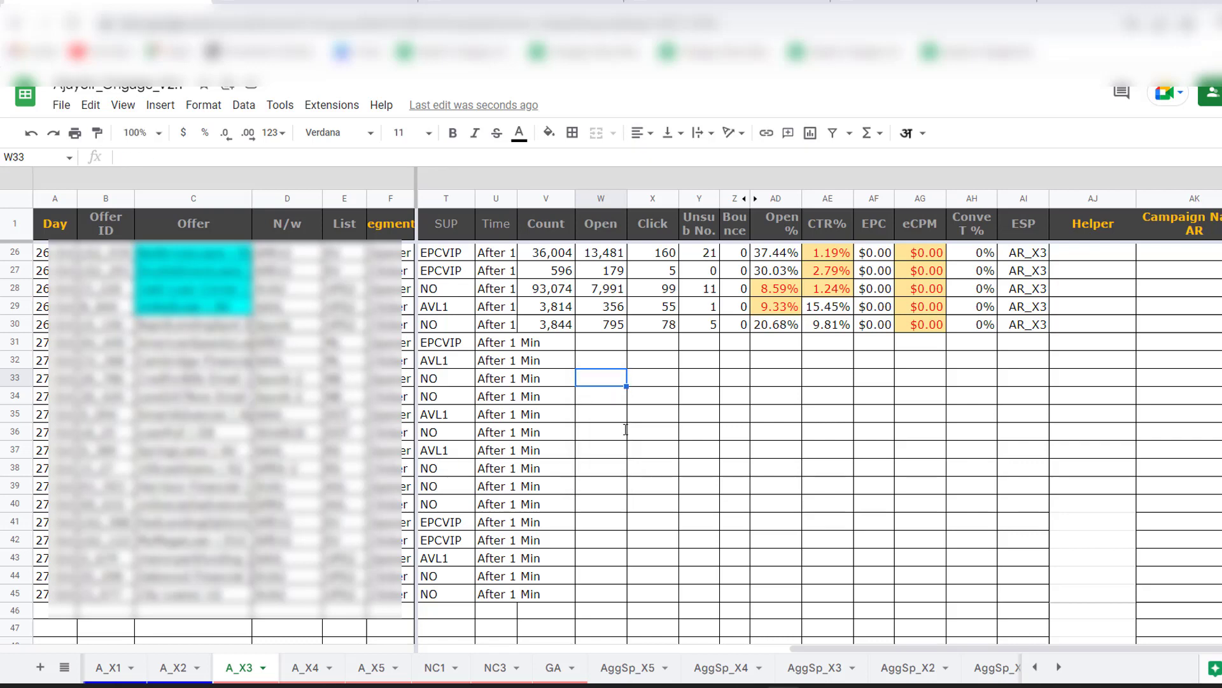
# Return to sheet A_X1 and examine the INDIRECT formulas in Count cells V55 and V56.
pyautogui.click(108, 668)
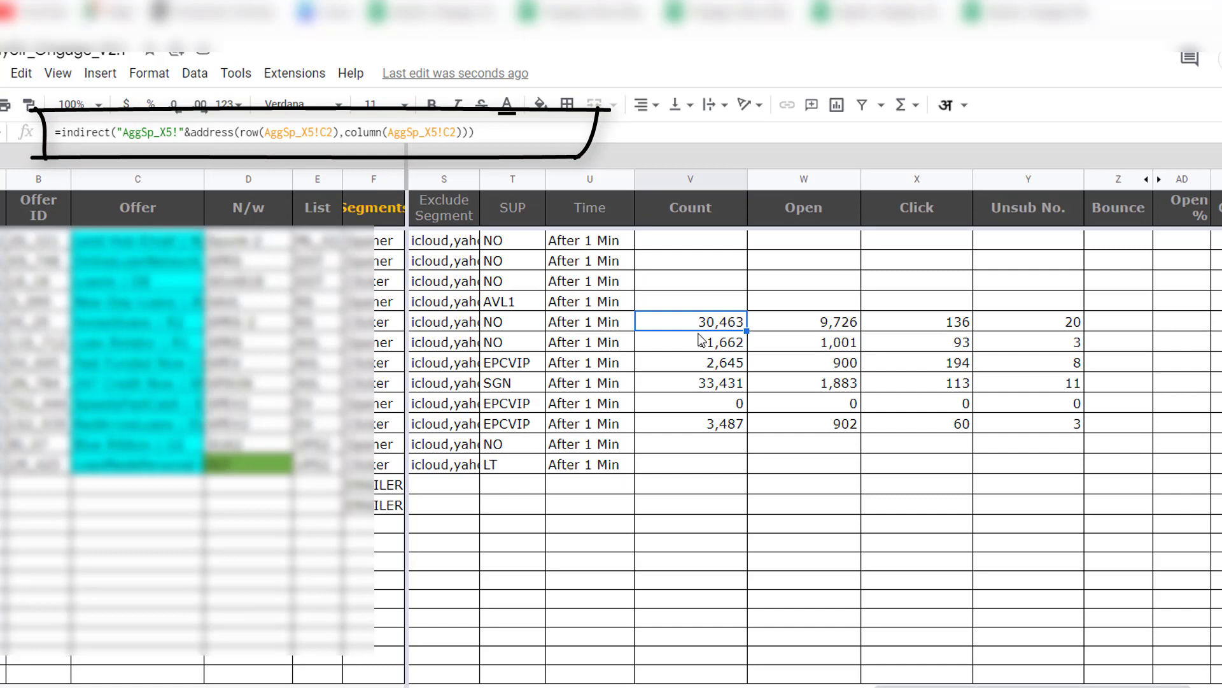
pyautogui.click(702, 348)
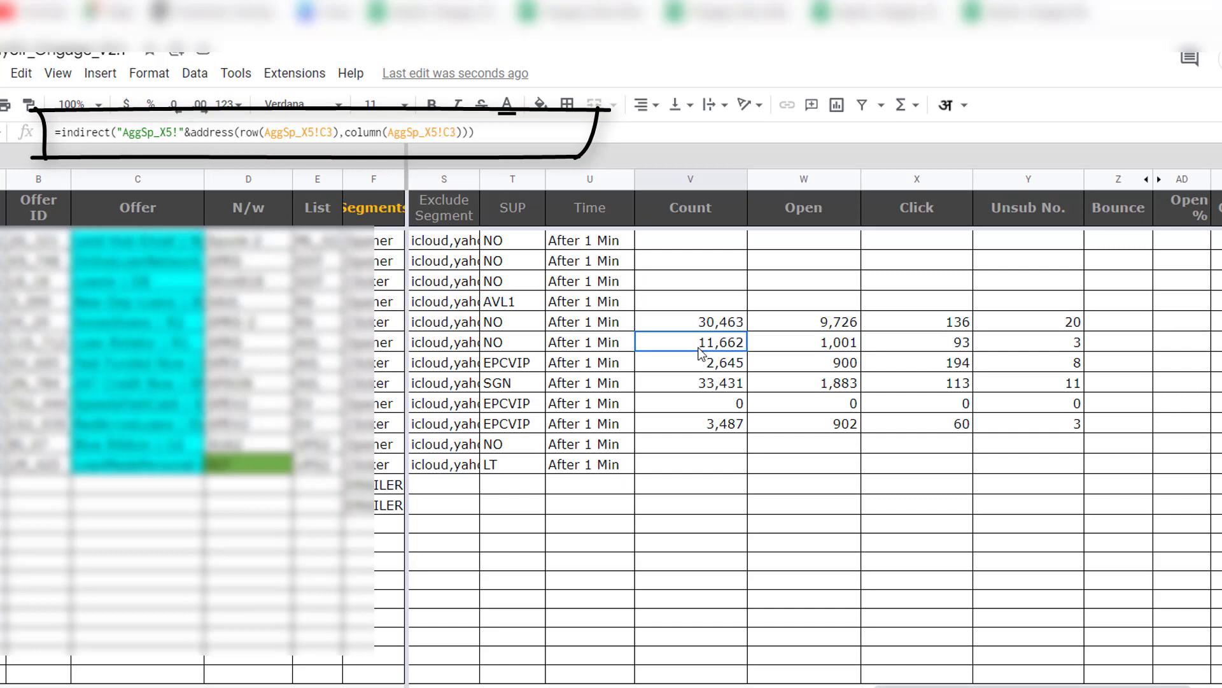
pyautogui.click(687, 331)
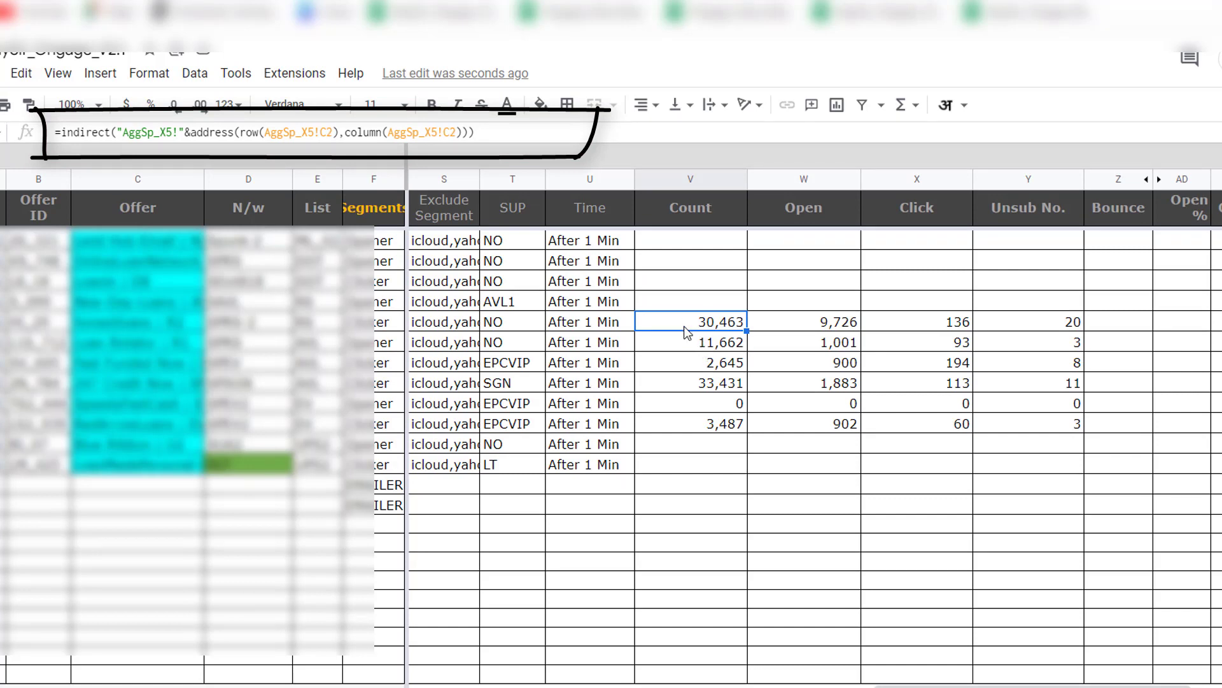